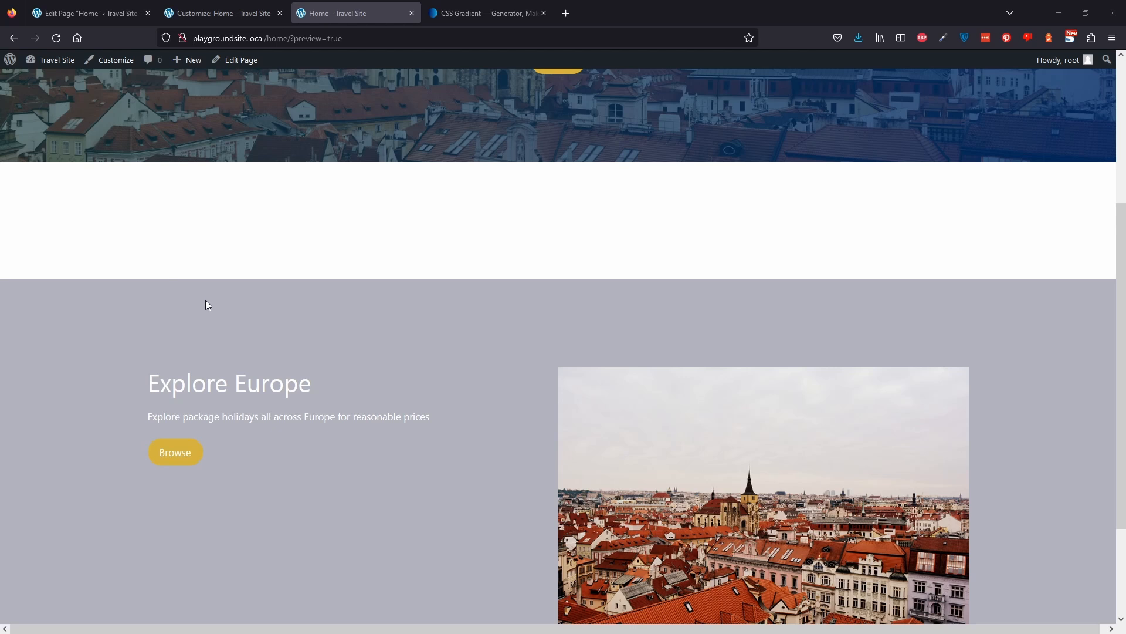
# Scroll through the Travel Site homepage preview to examine its hero and Explore Europe sections.
pyautogui.scroll(-1, 209, 352)
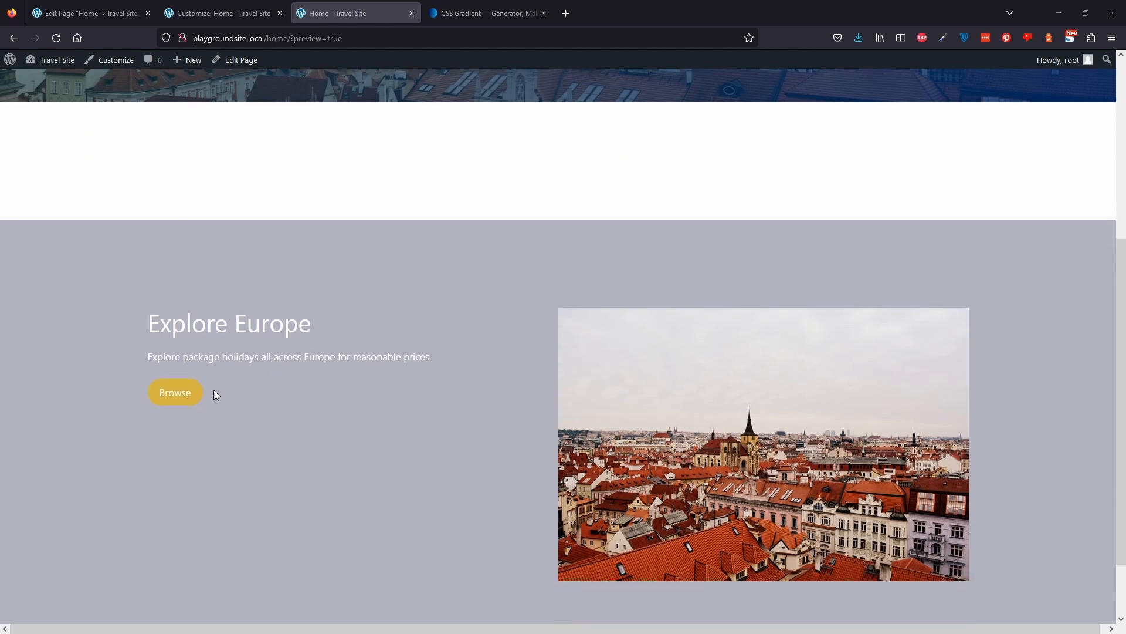
pyautogui.scroll(5, 229, 428)
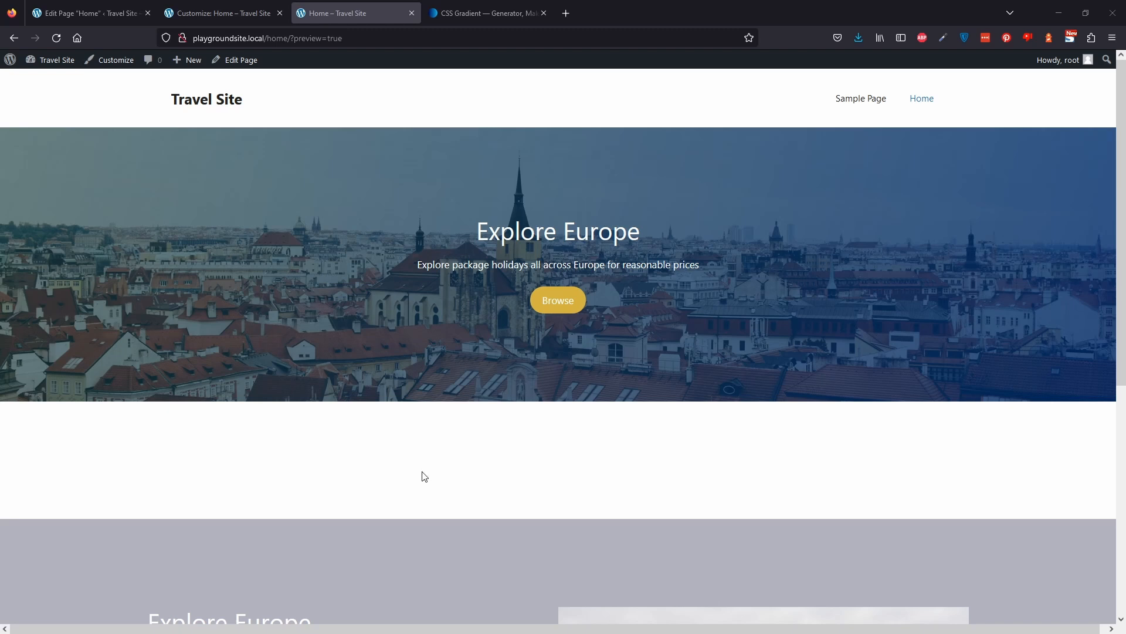
pyautogui.scroll(-2, 411, 485)
pyautogui.scroll(-2, 405, 440)
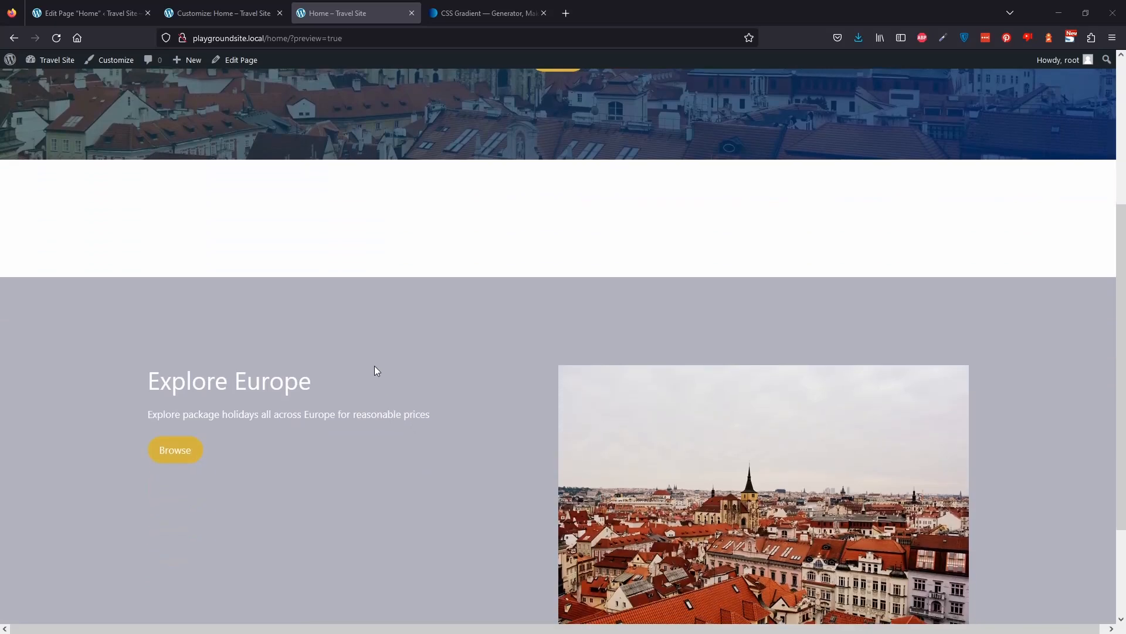
pyautogui.scroll(-1, 374, 363)
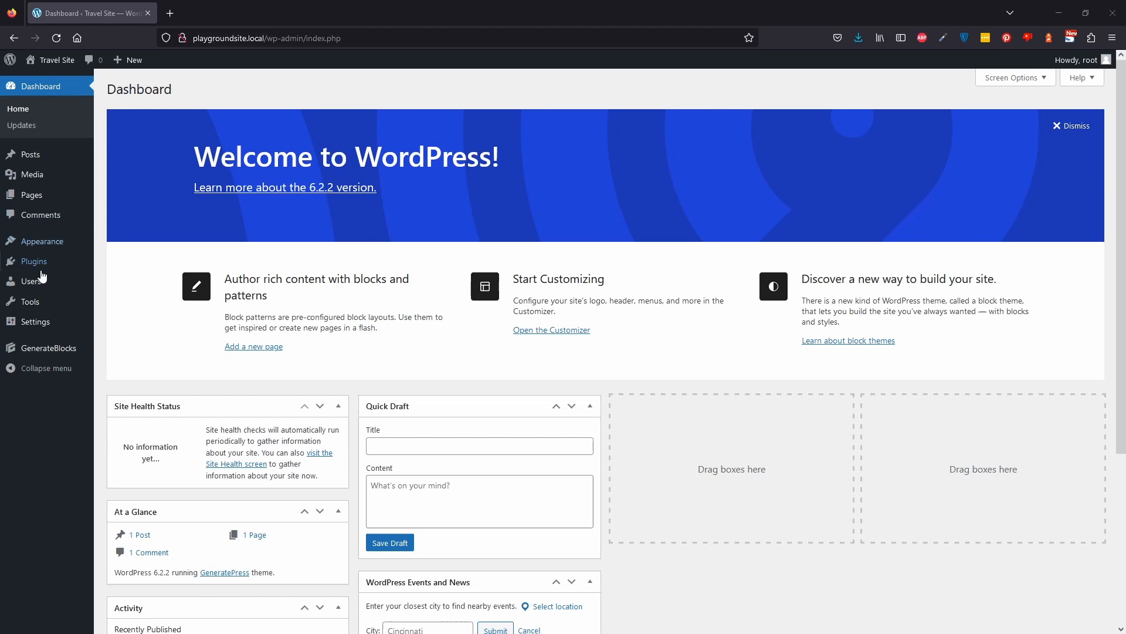
# Review the installed themes and plugins in the WordPress dashboard.
pyautogui.moveTo(63, 251)
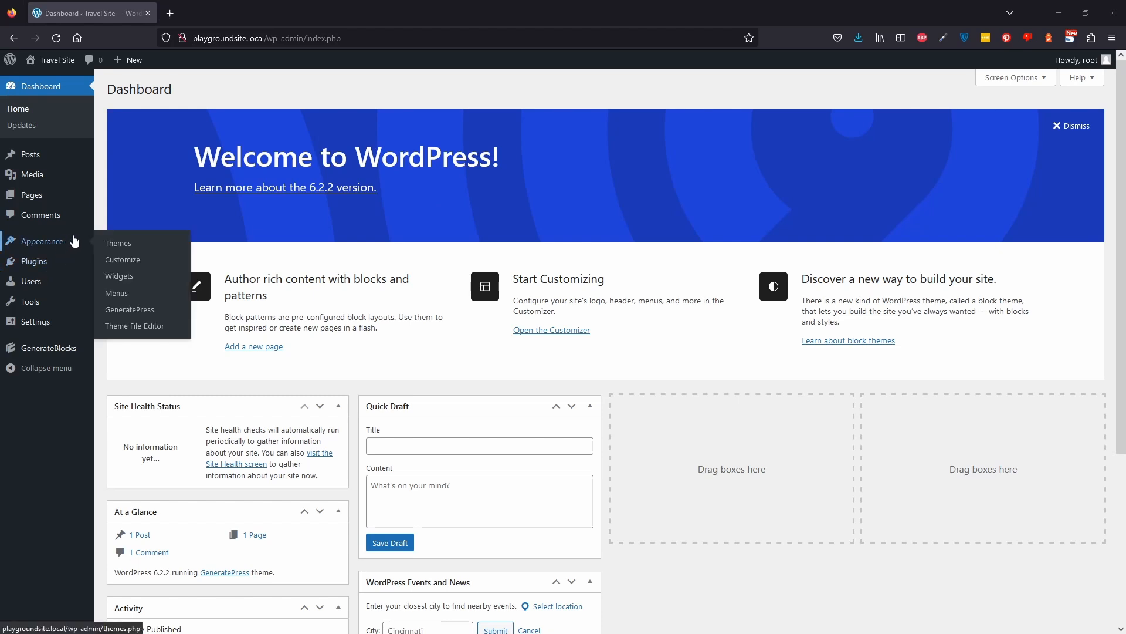
pyautogui.click(56, 244)
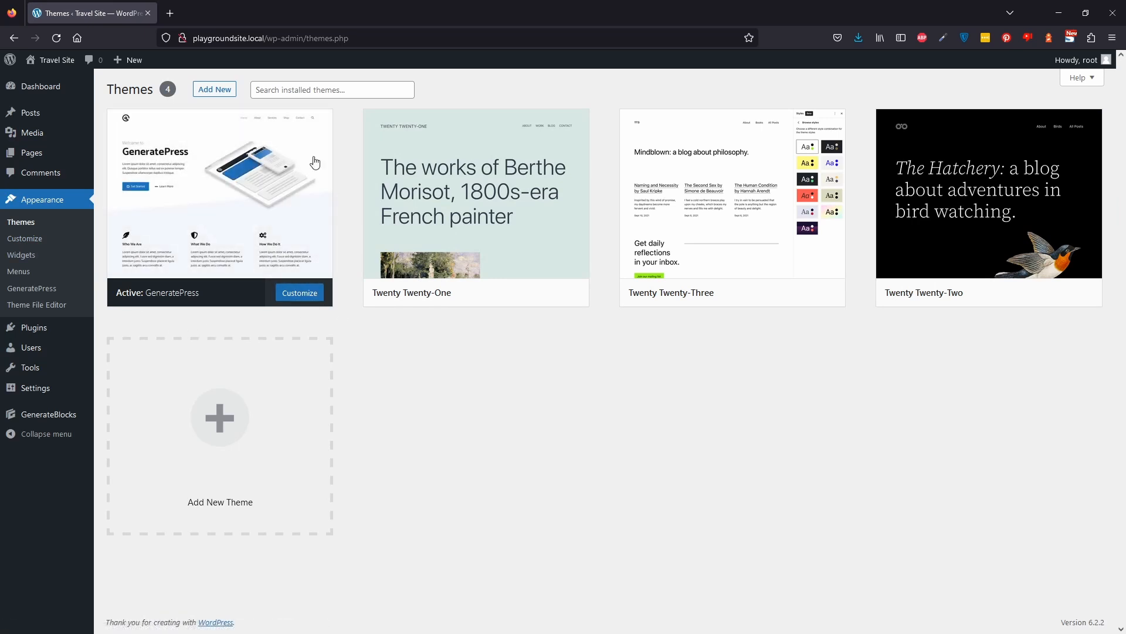
pyautogui.moveTo(69, 334)
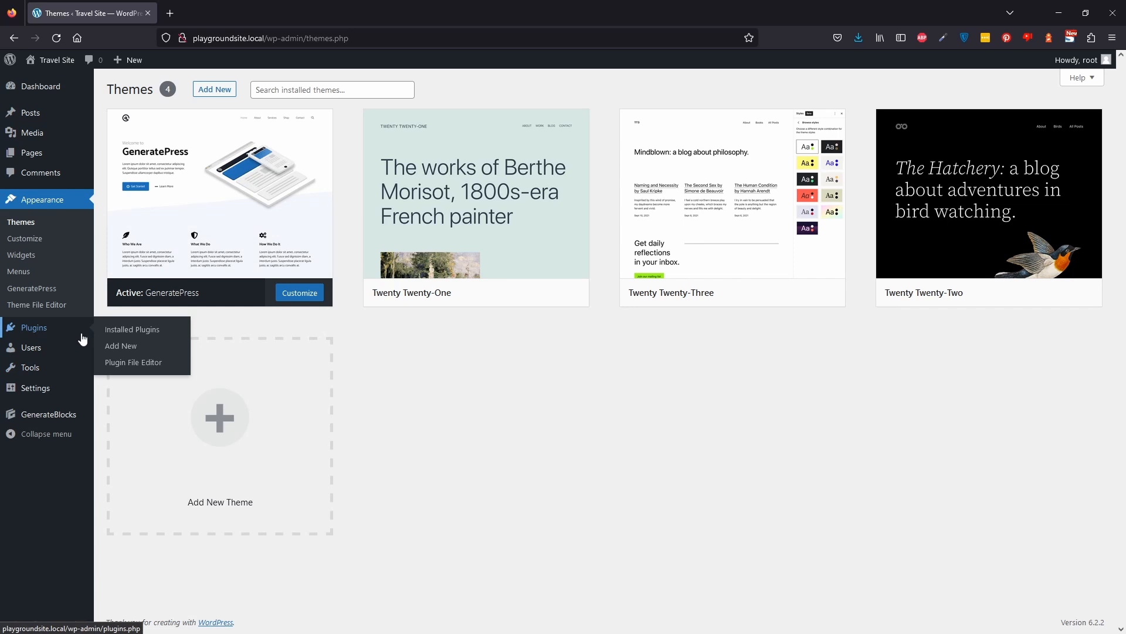
pyautogui.click(136, 332)
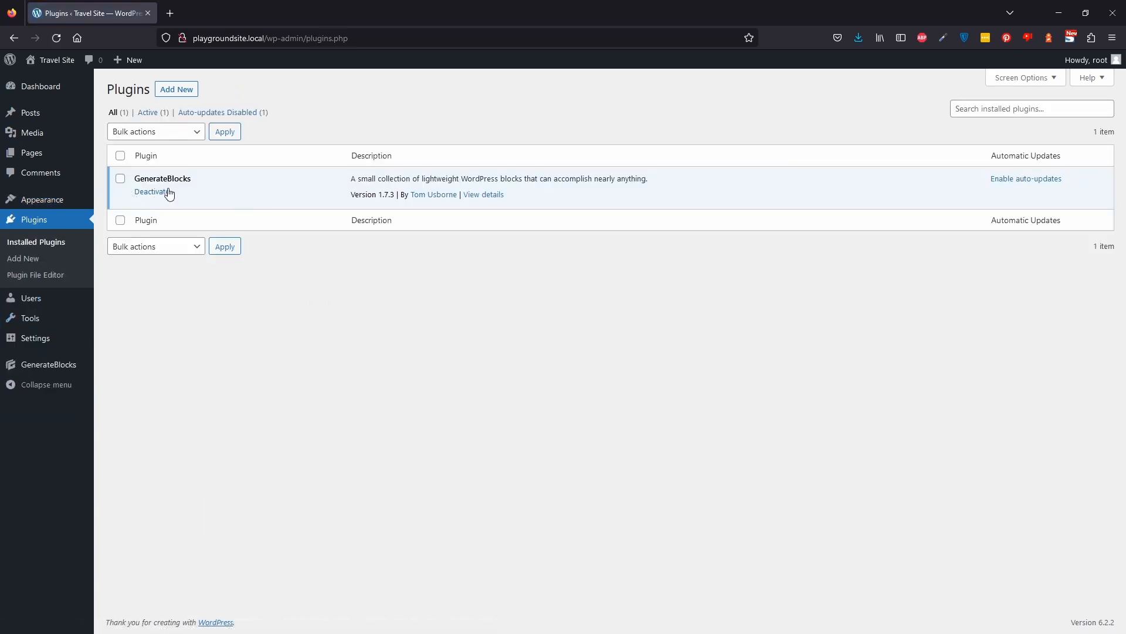
# Open the GeneratePress theme dashboard.
pyautogui.moveTo(72, 204)
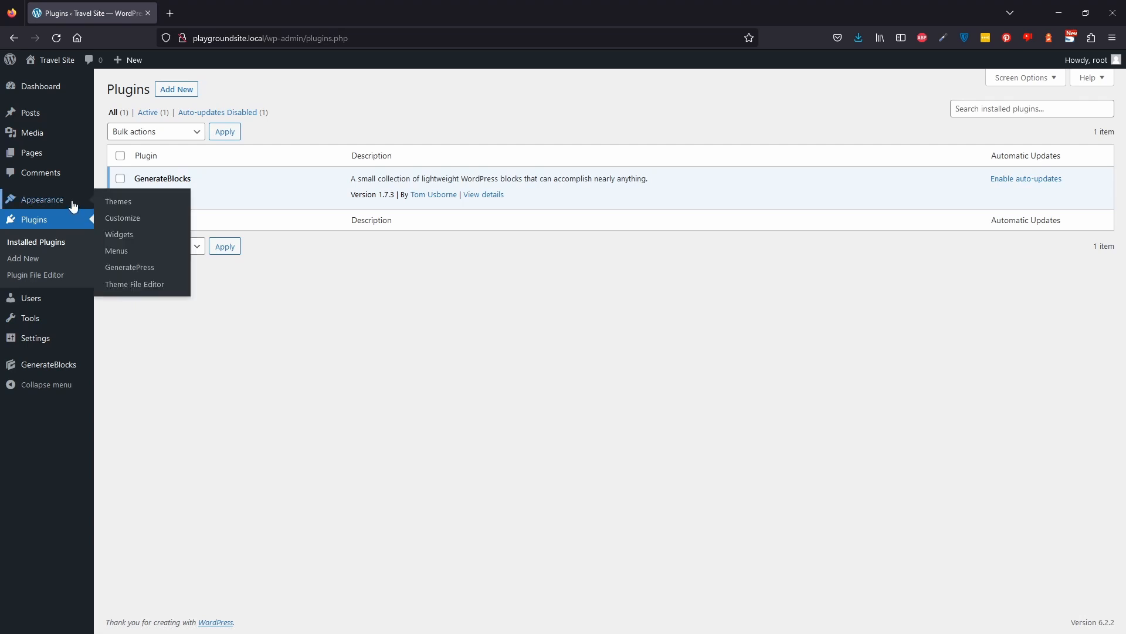
pyautogui.click(141, 207)
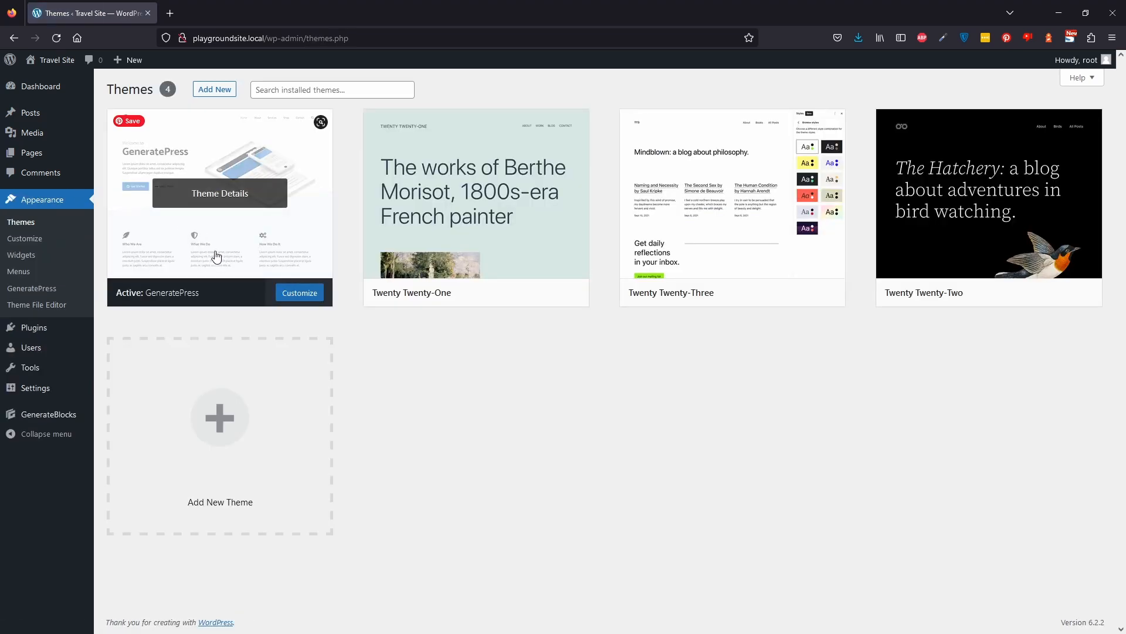
pyautogui.click(41, 289)
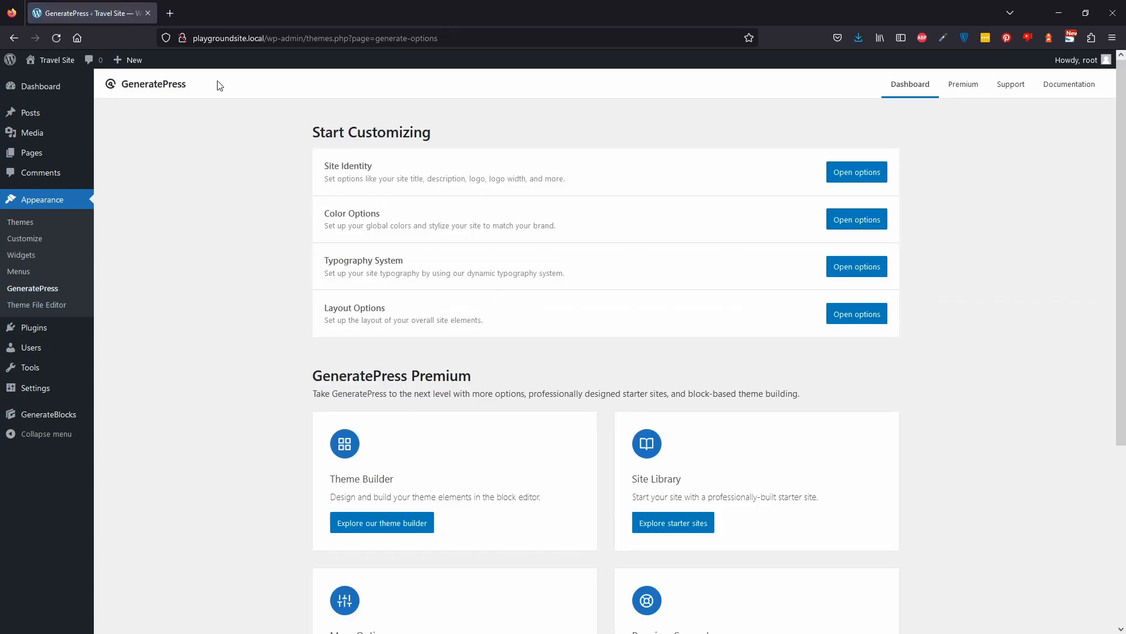
# Visit the live site and open the Customizer from it.
pyautogui.moveTo(48, 61)
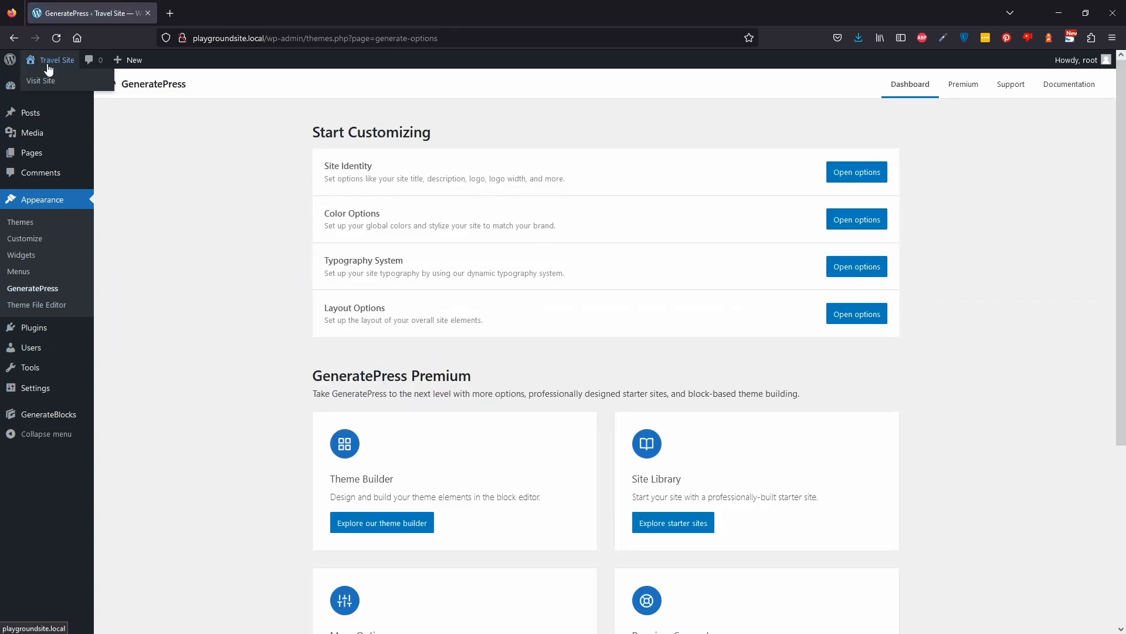
pyautogui.click(48, 68)
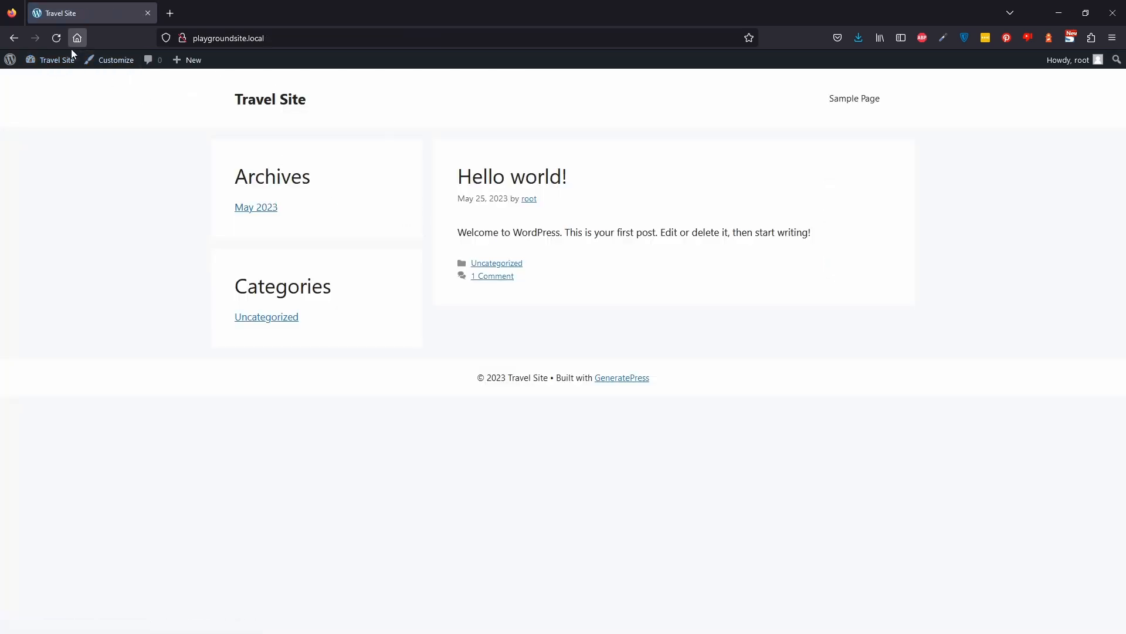
pyautogui.click(118, 59)
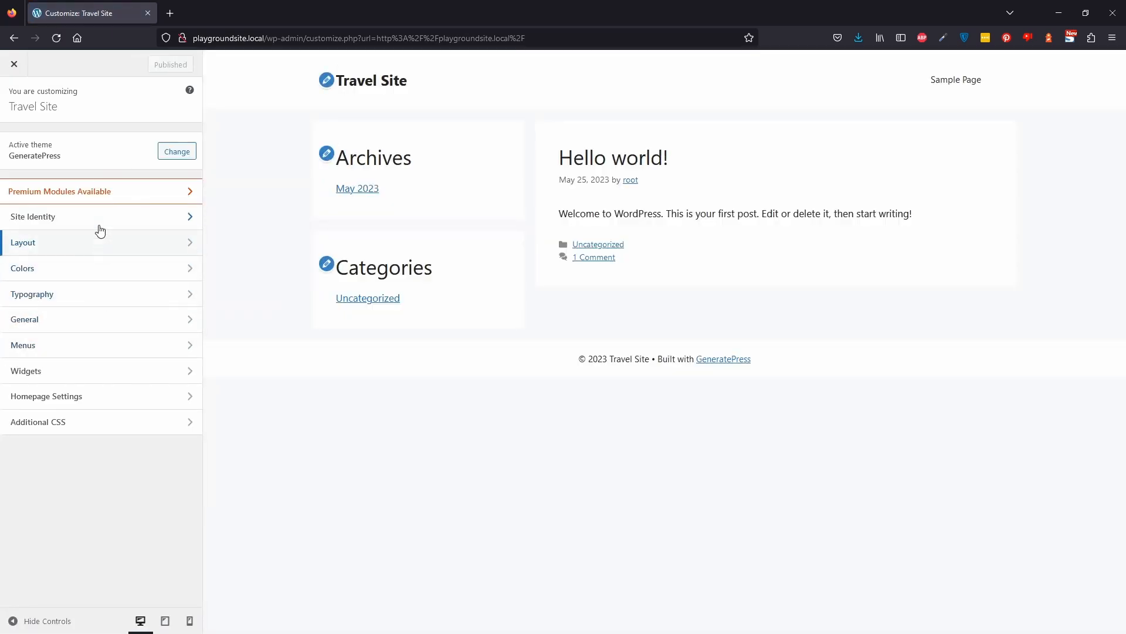
# Browse the Customizer's Site Identity and Layout Container settings.
pyautogui.click(102, 223)
pyautogui.click(18, 108)
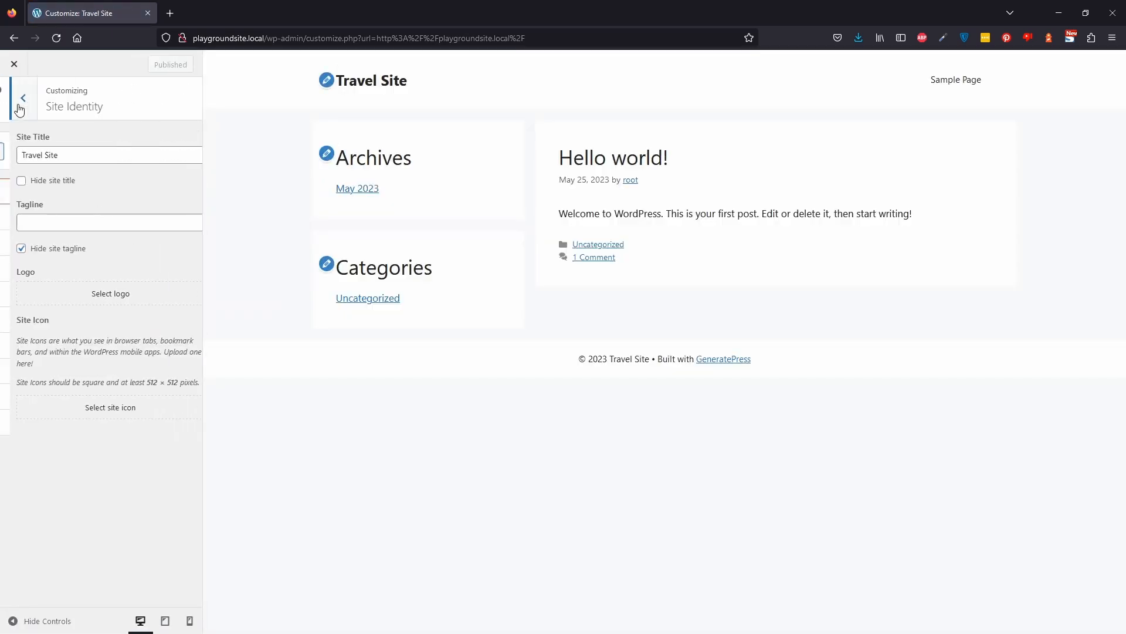
pyautogui.click(64, 238)
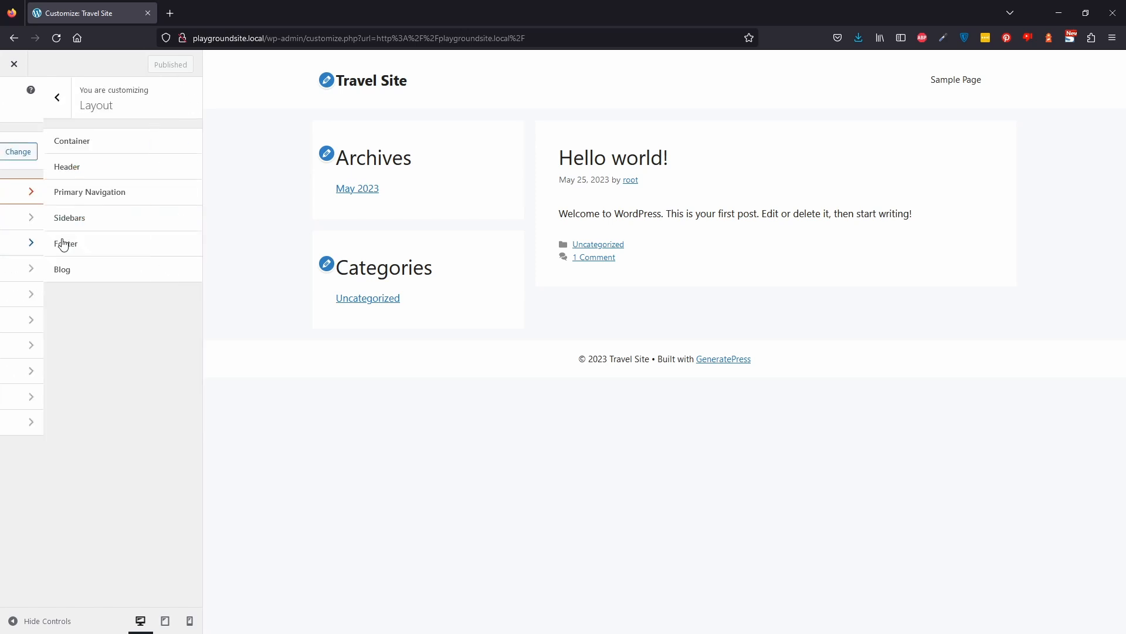
pyautogui.click(75, 147)
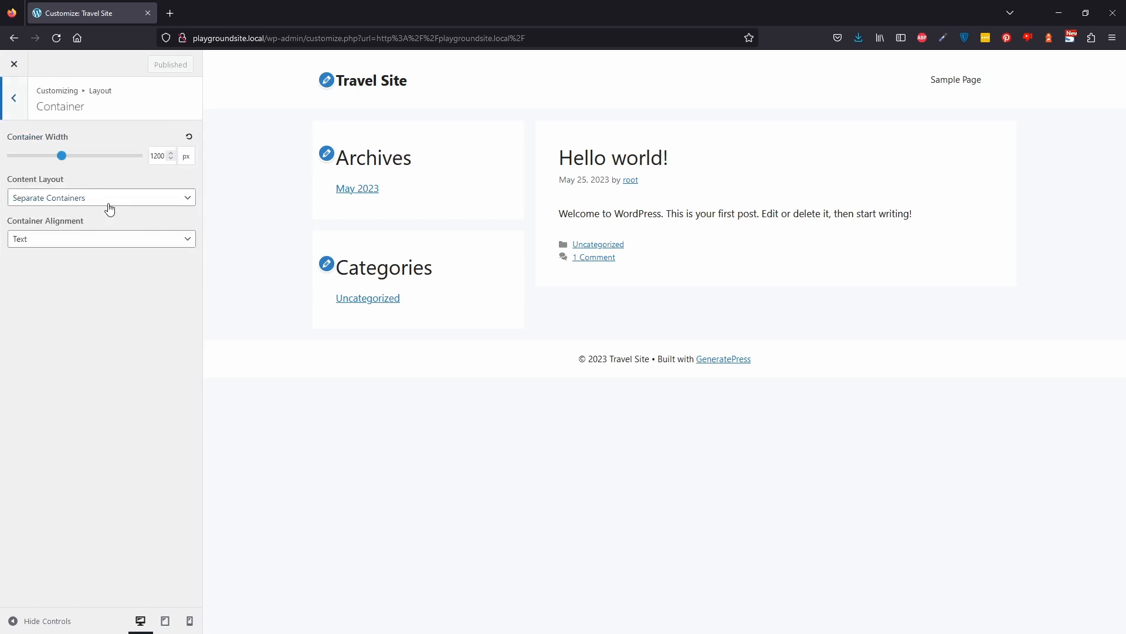
pyautogui.click(5, 99)
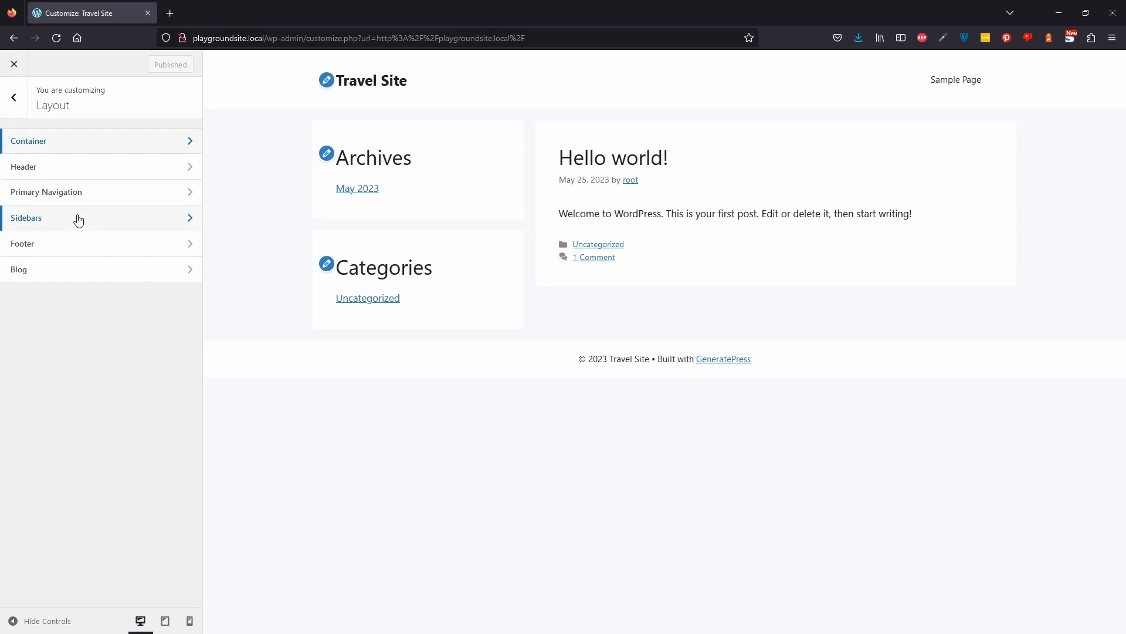
# Set the sidebar, blog sidebar and single post sidebar layouts to Content (no sidebars) and publish.
pyautogui.click(78, 217)
pyautogui.click(87, 157)
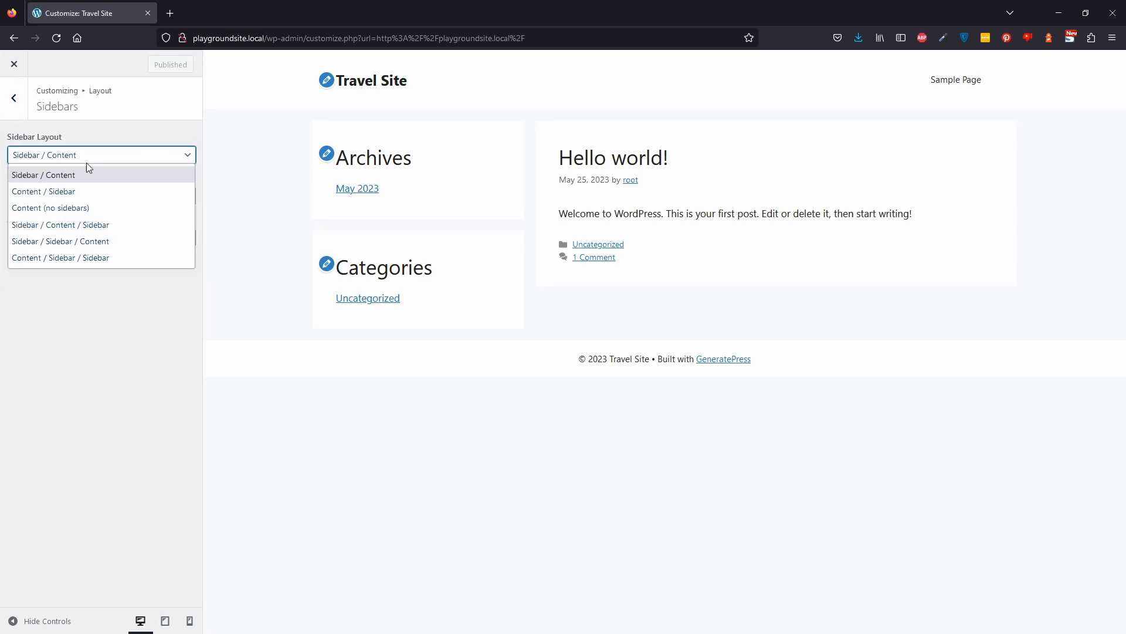
pyautogui.click(94, 209)
pyautogui.click(91, 196)
pyautogui.click(88, 247)
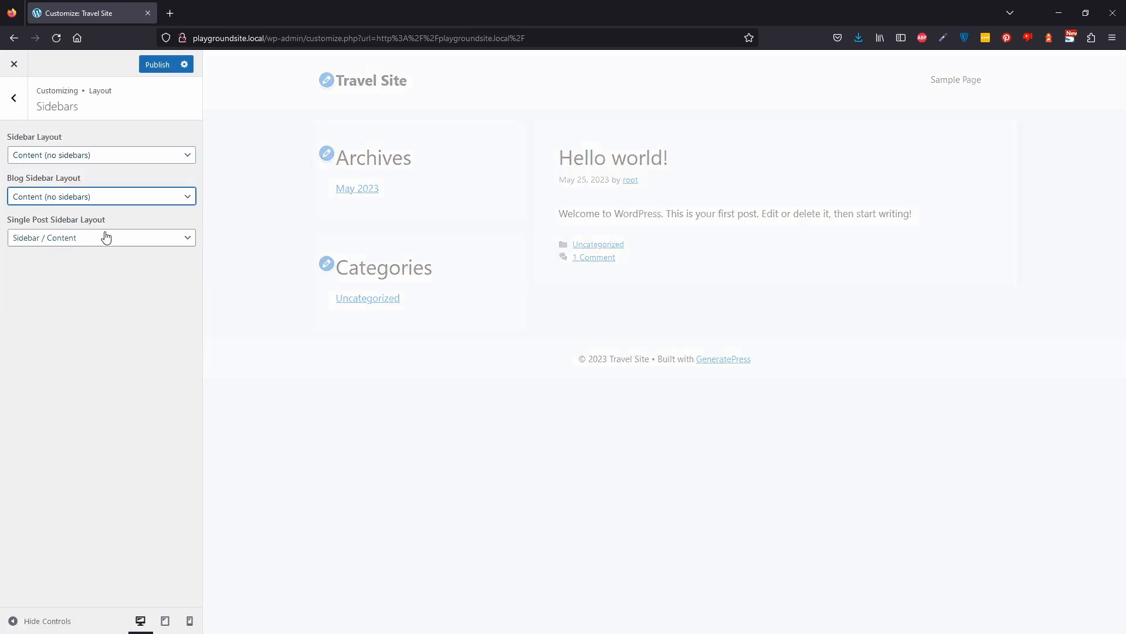
pyautogui.click(106, 236)
pyautogui.click(87, 291)
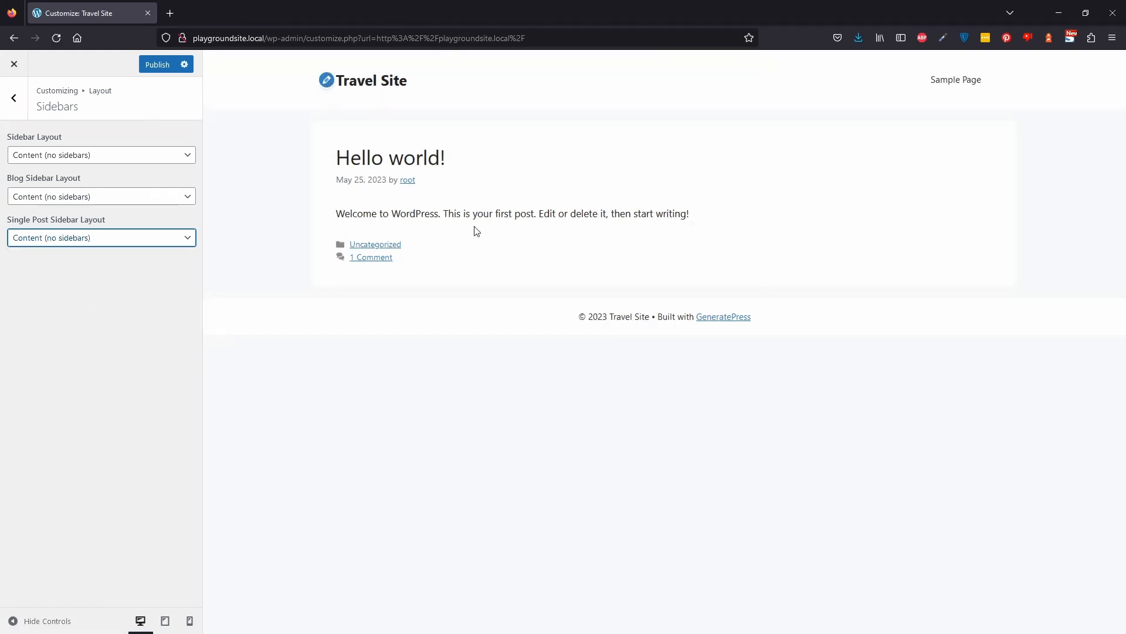
pyautogui.click(155, 66)
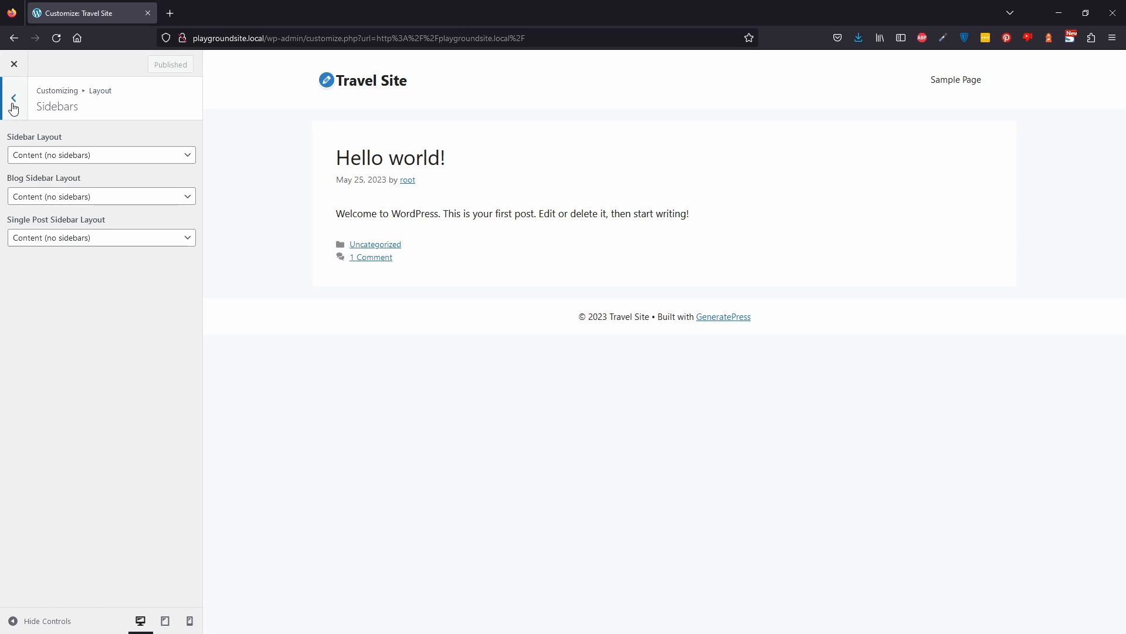
# Set the body background colour to the white var(--base-3) global colour and publish.
pyautogui.click(13, 103)
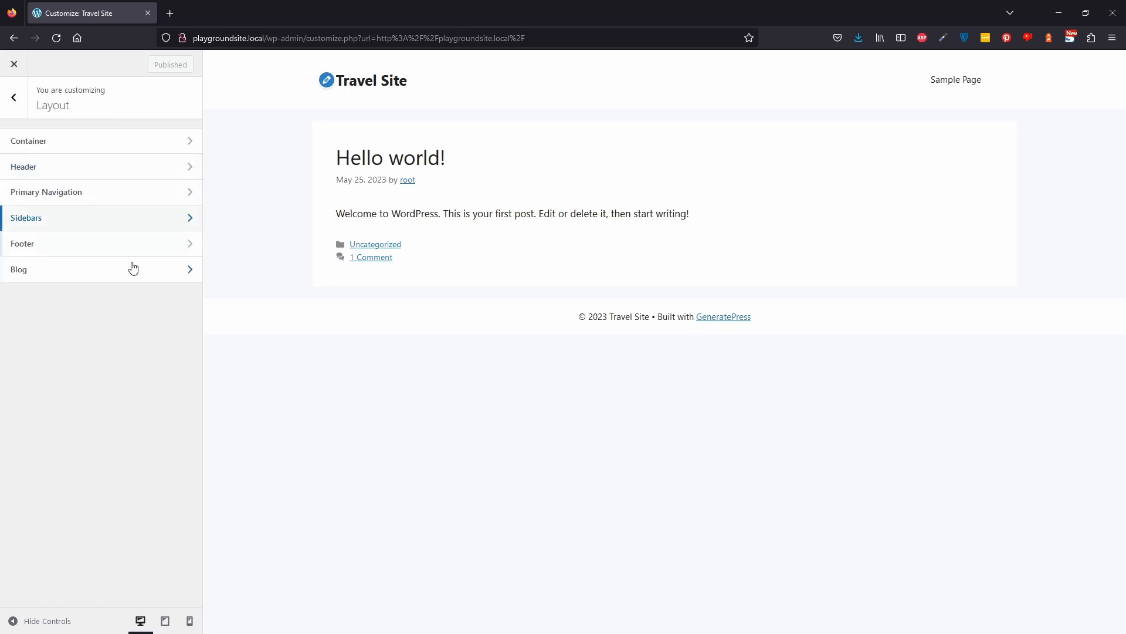
pyautogui.click(16, 99)
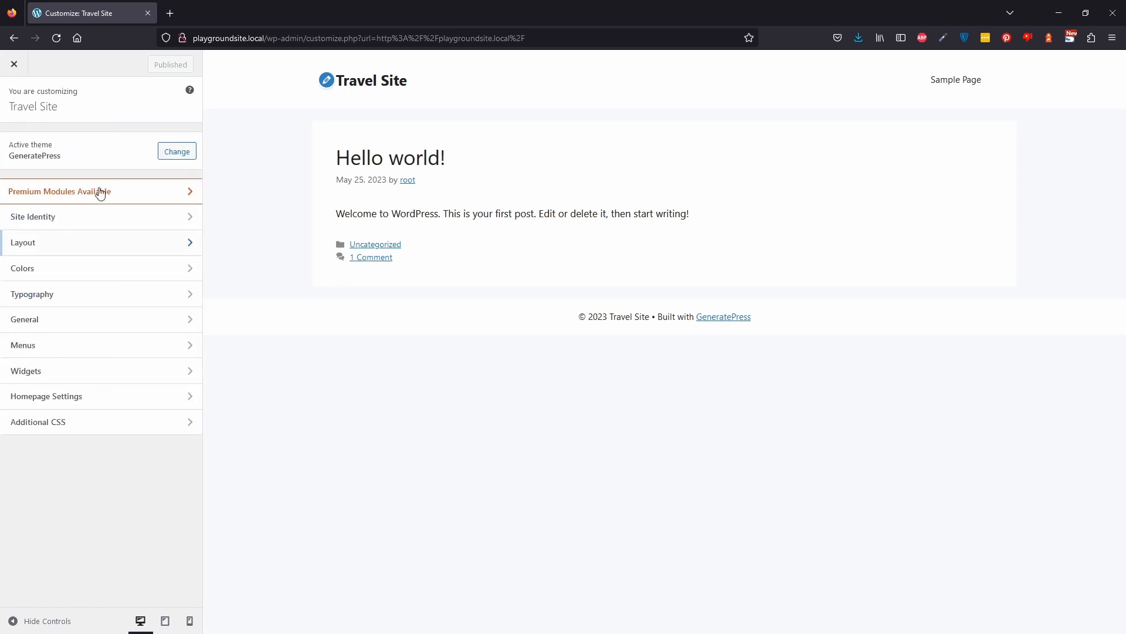
pyautogui.click(86, 271)
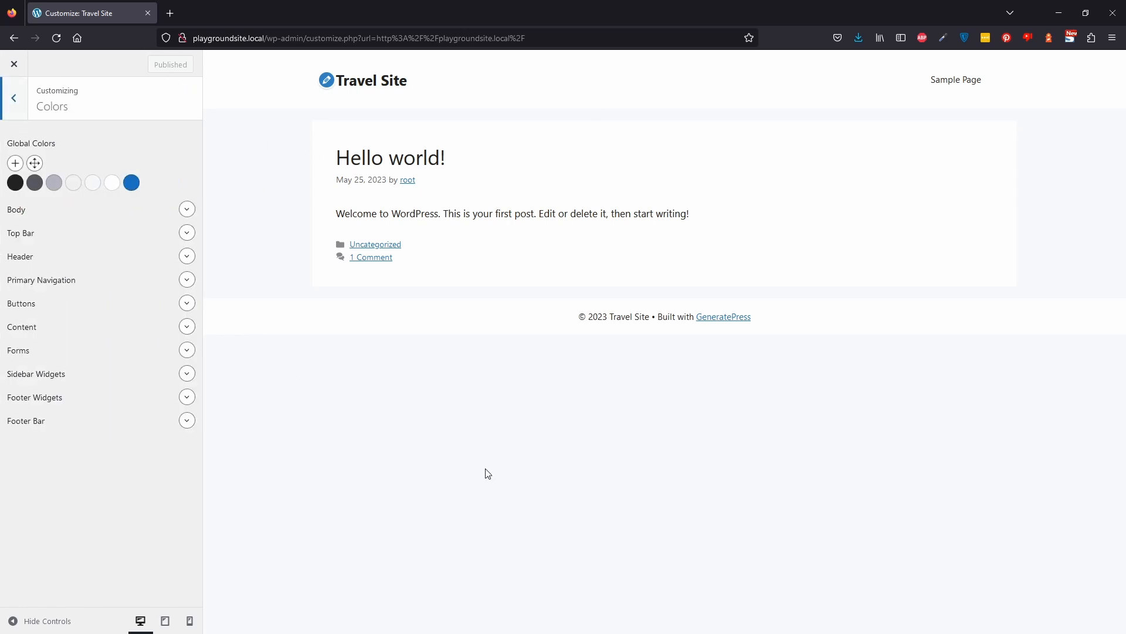
pyautogui.click(186, 209)
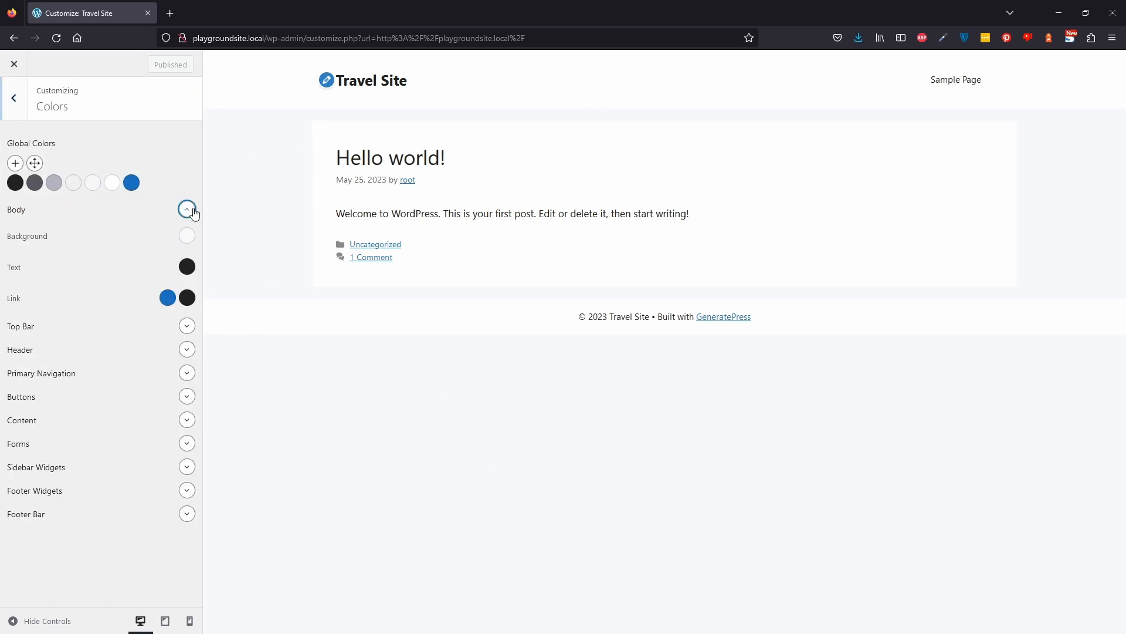
pyautogui.click(188, 236)
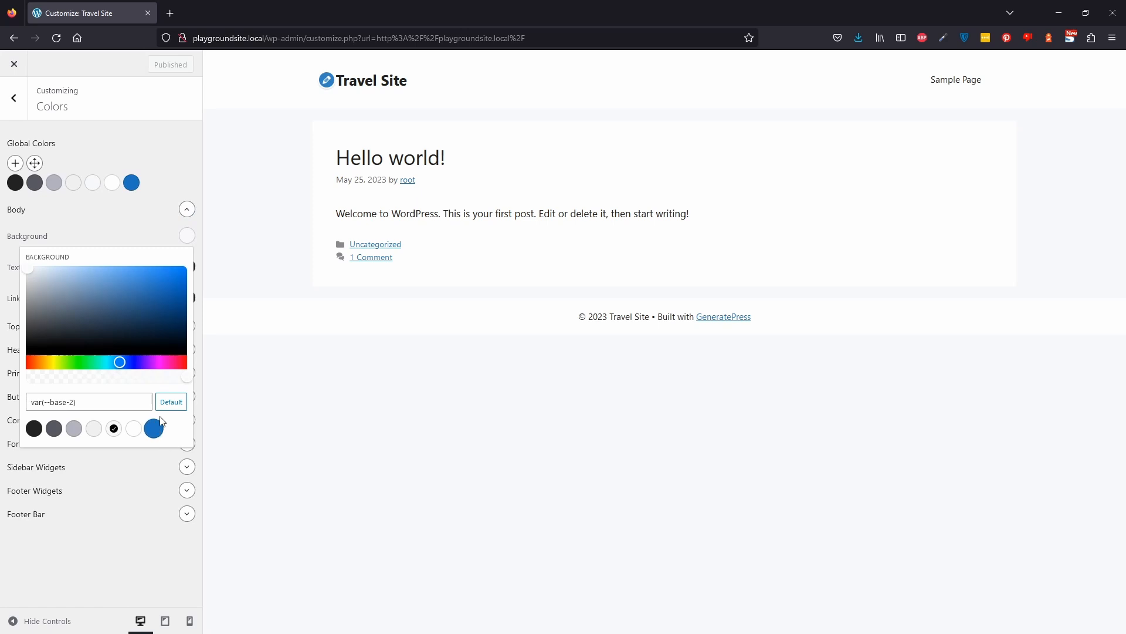
pyautogui.click(134, 428)
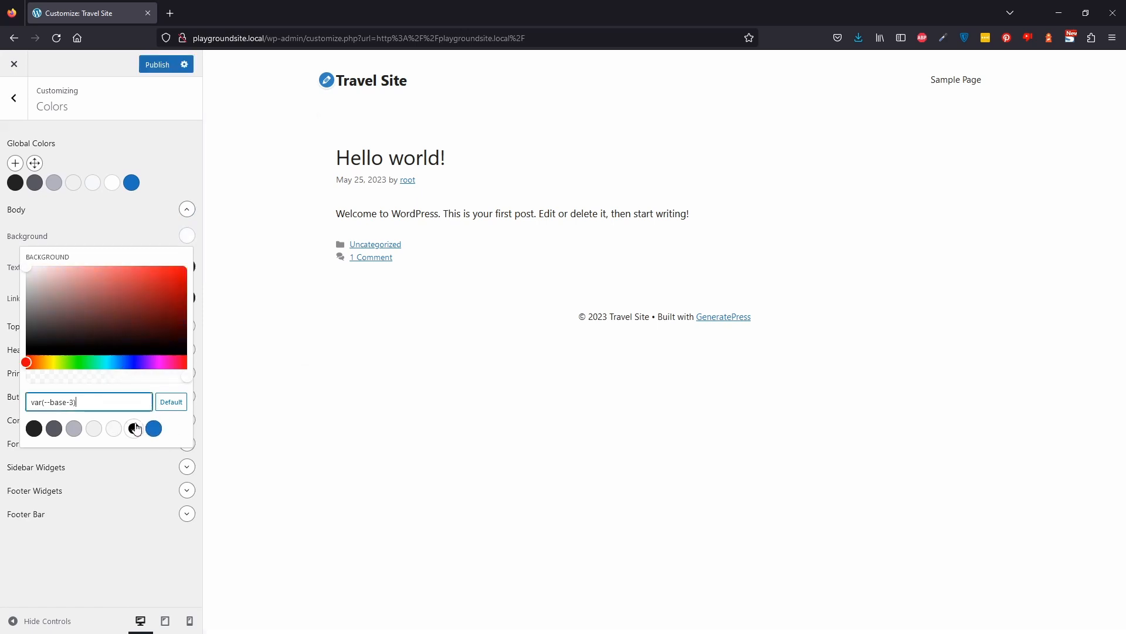
pyautogui.click(529, 439)
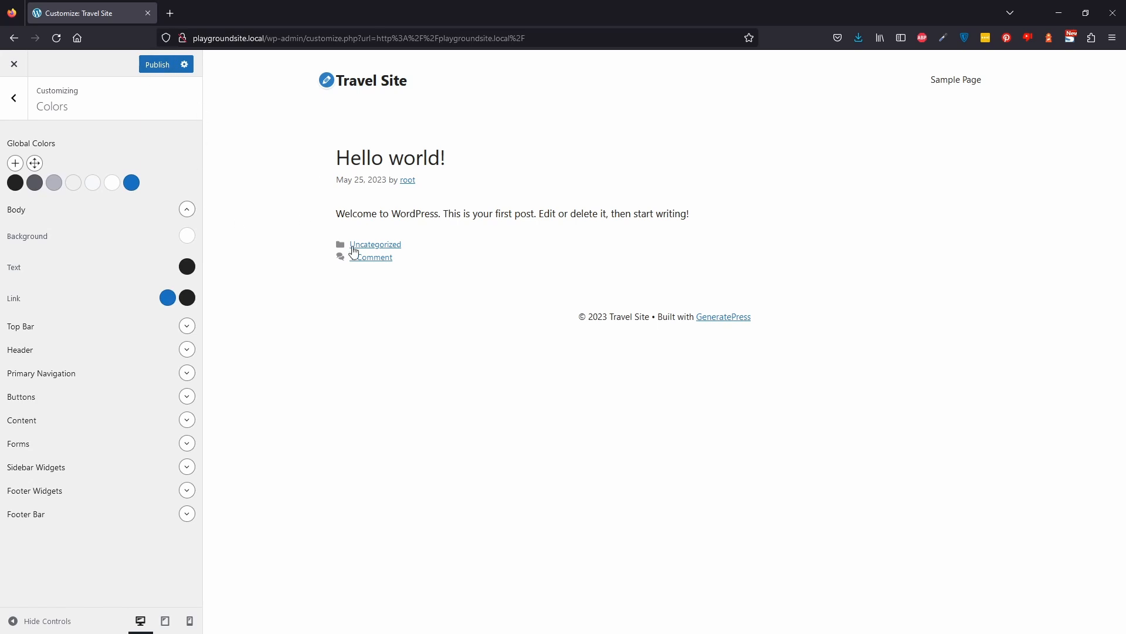
pyautogui.click(165, 64)
# Set the container width to 1400 px and publish the change.
pyautogui.click(7, 106)
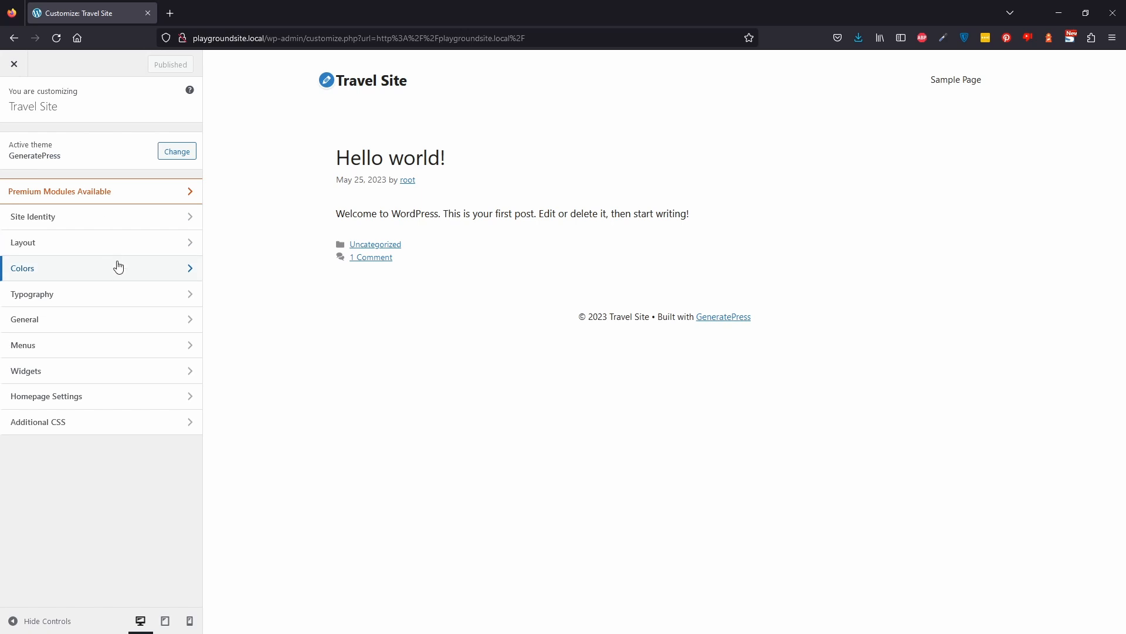
pyautogui.click(148, 250)
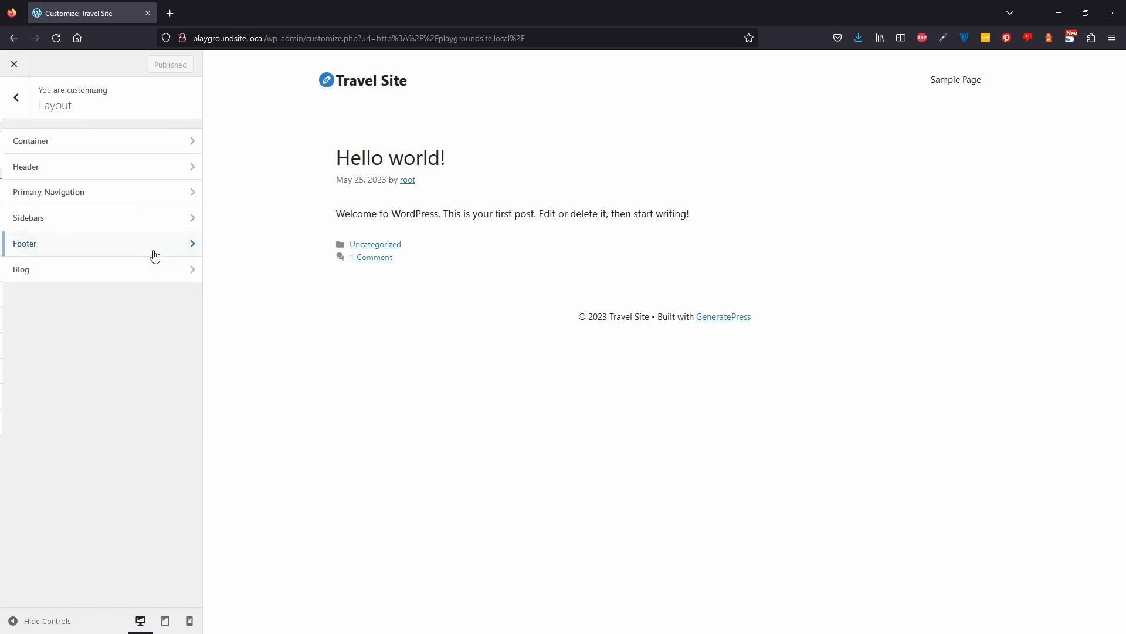
pyautogui.click(88, 142)
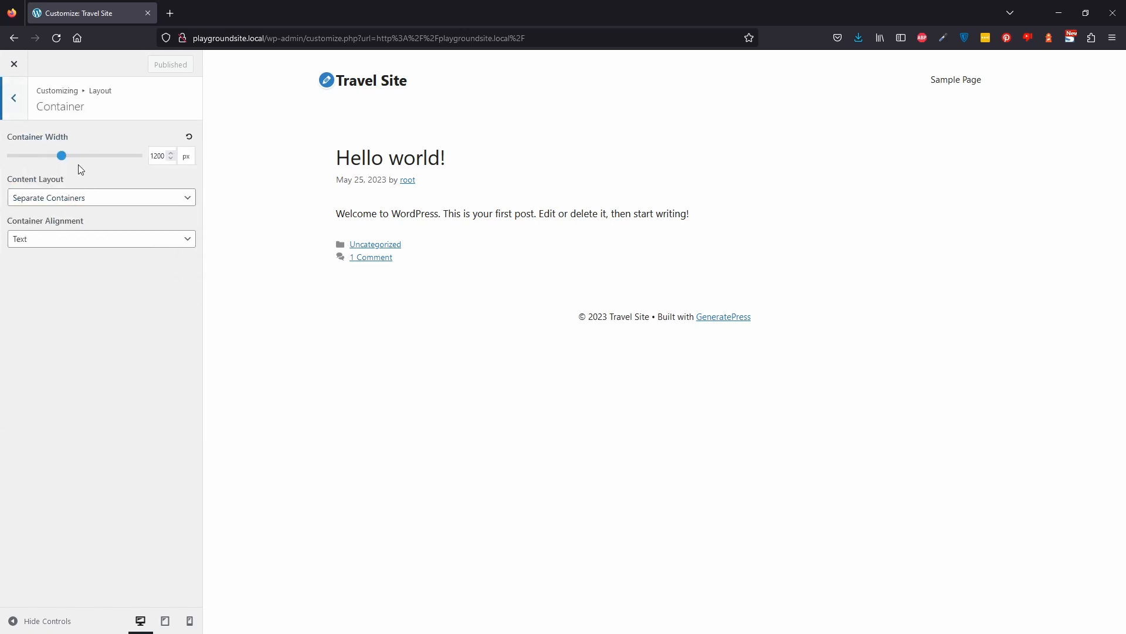
pyautogui.moveTo(155, 159); pyautogui.dragTo(158, 158)
pyautogui.write('4')
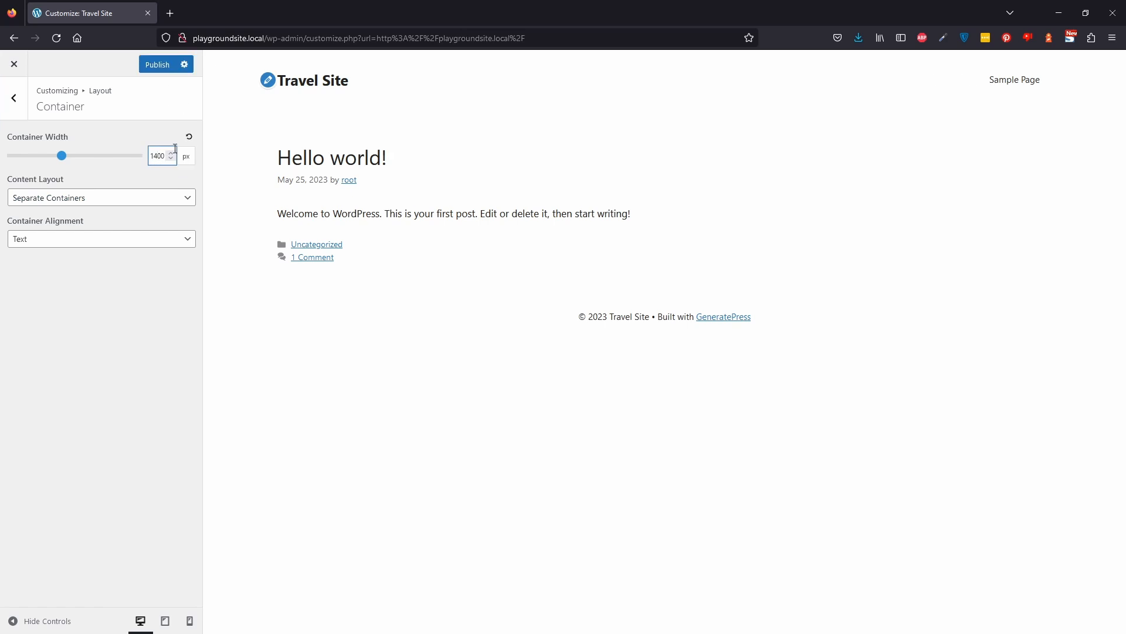
pyautogui.click(162, 64)
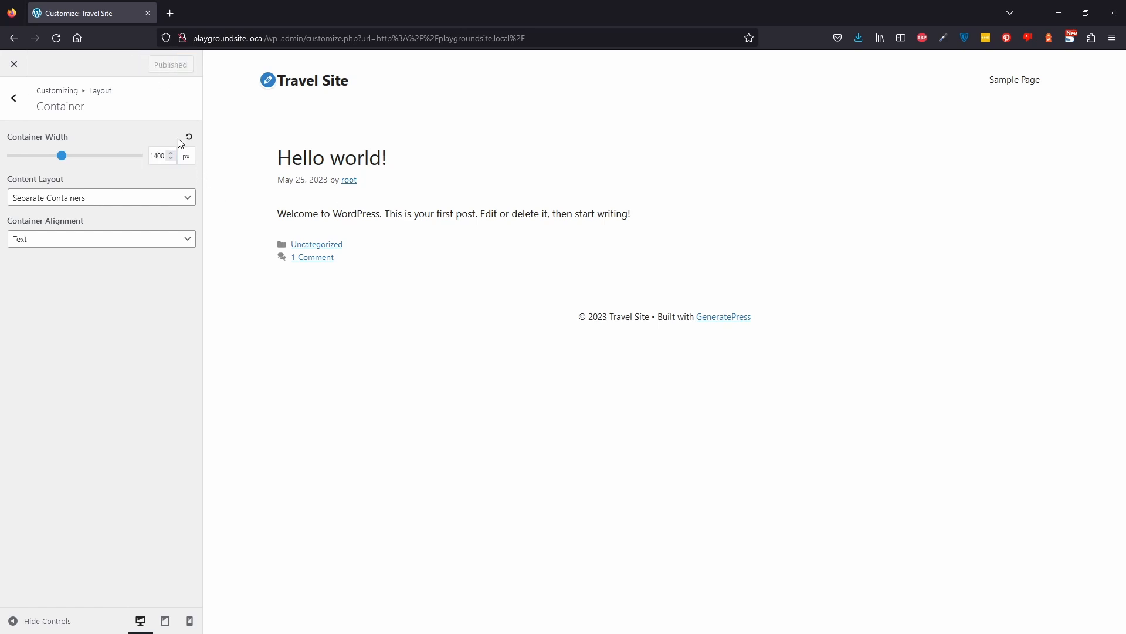
pyautogui.click(14, 101)
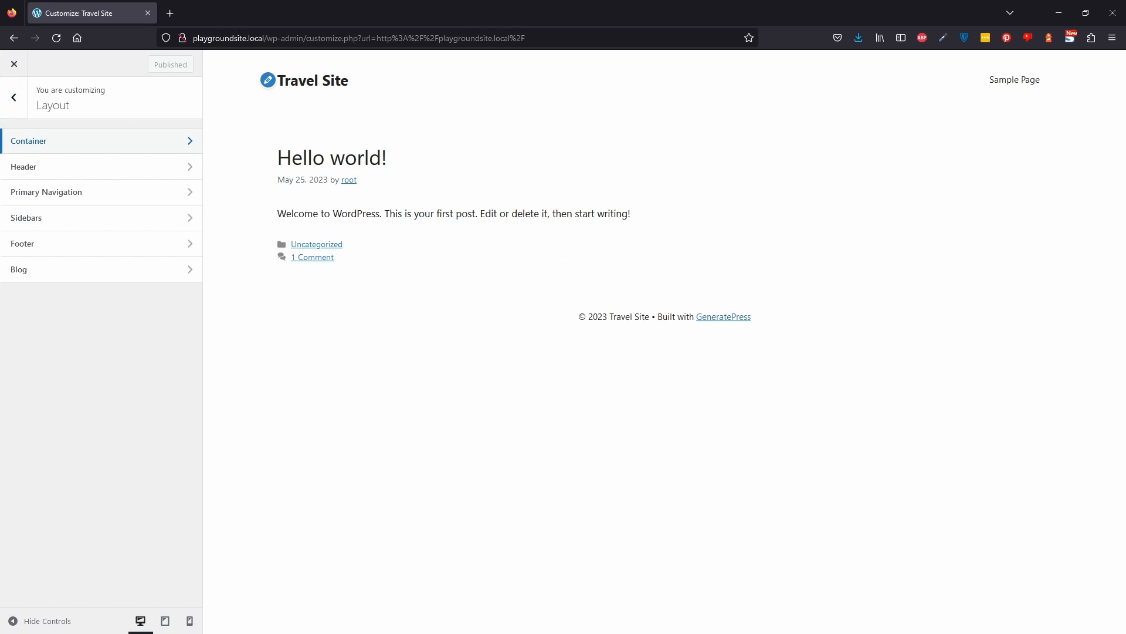
# Leave the Customizer and start adding a new page from the dashboard's Pages section.
pyautogui.click(10, 109)
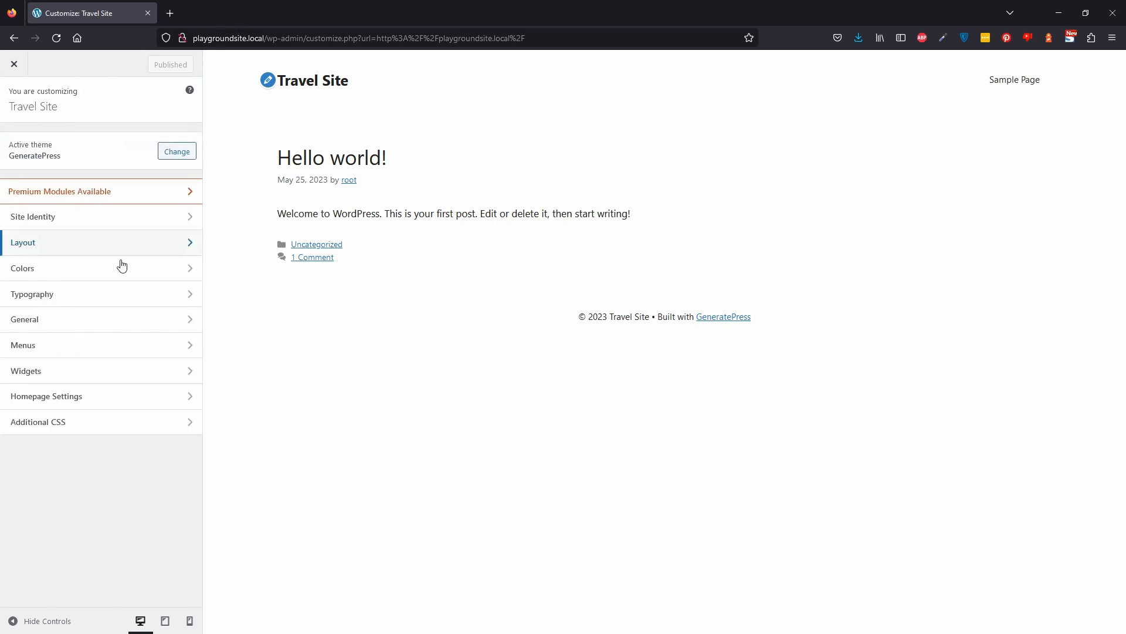
pyautogui.click(14, 64)
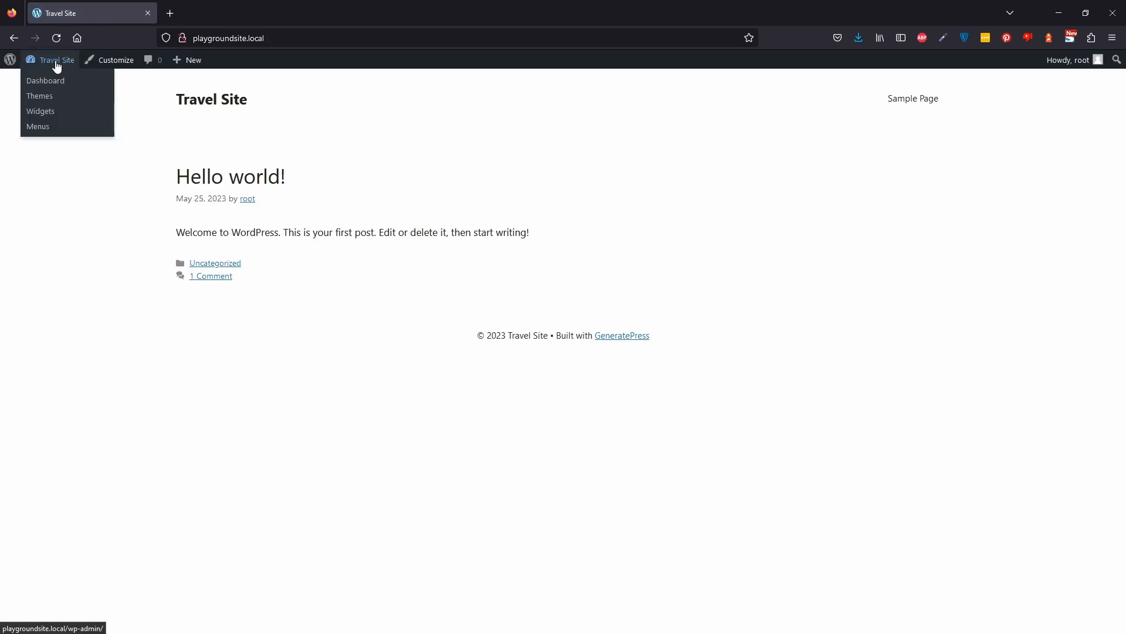
pyautogui.click(56, 65)
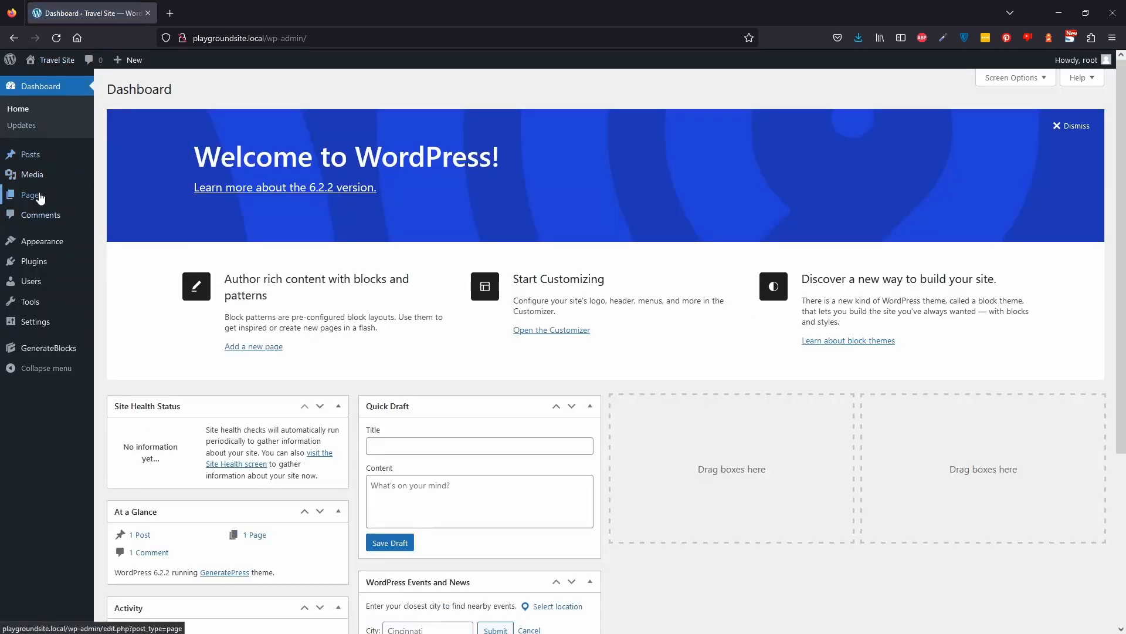
pyautogui.click(44, 195)
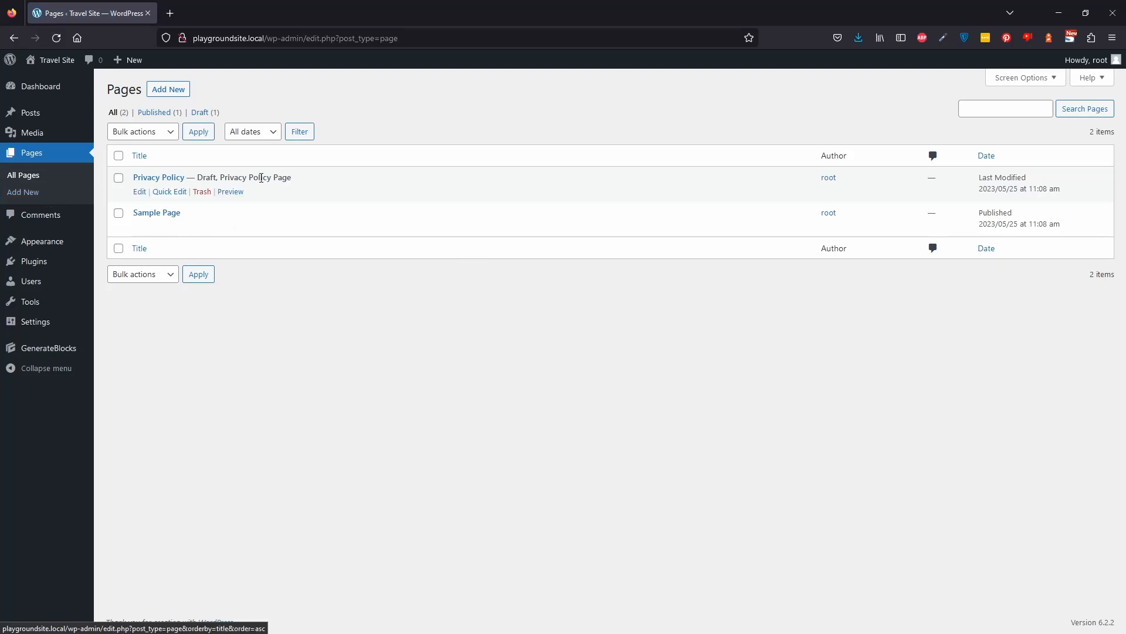
pyautogui.click(167, 89)
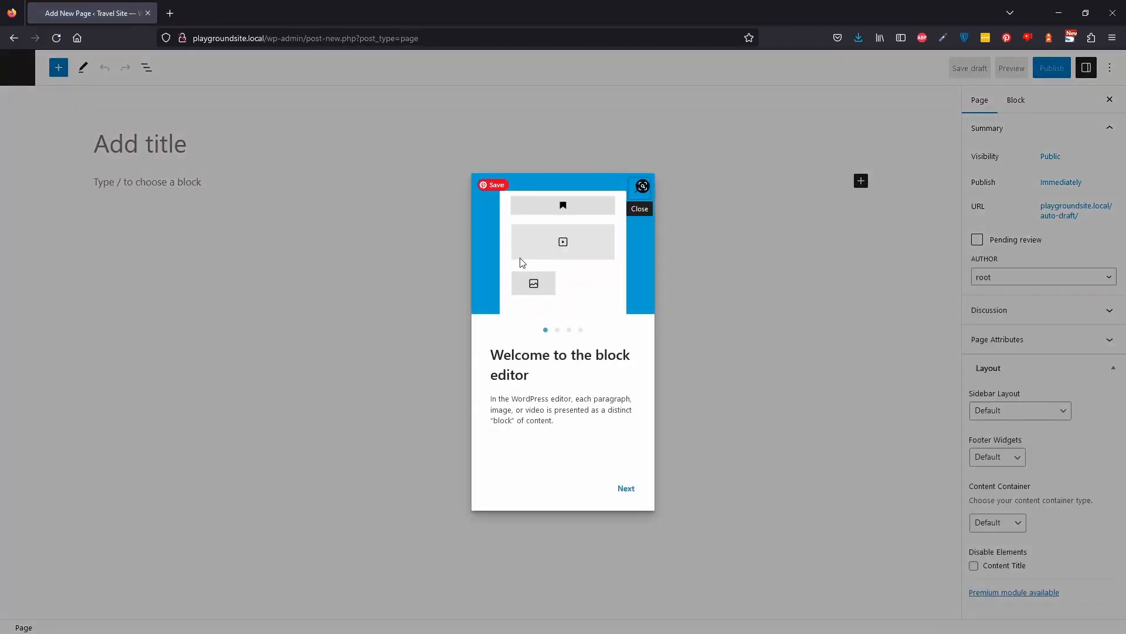
# Title the new page "Home".
pyautogui.click(181, 143)
pyautogui.write('H')
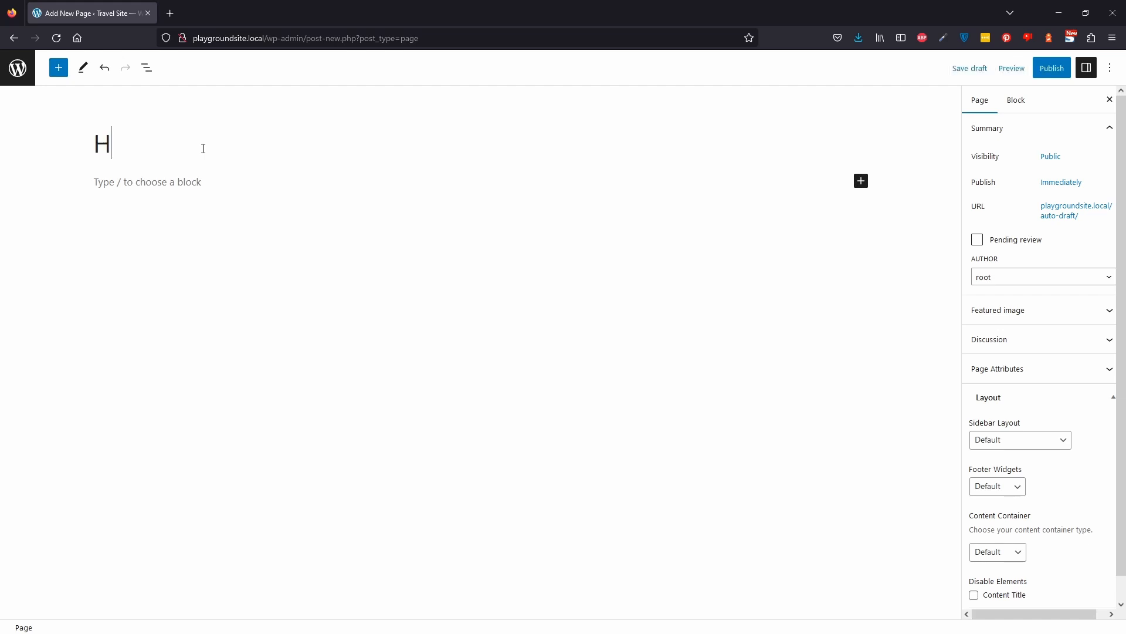
pyautogui.write('ome')
# Set the page's content container to Full Width.
pyautogui.scroll(-1, 1053, 463)
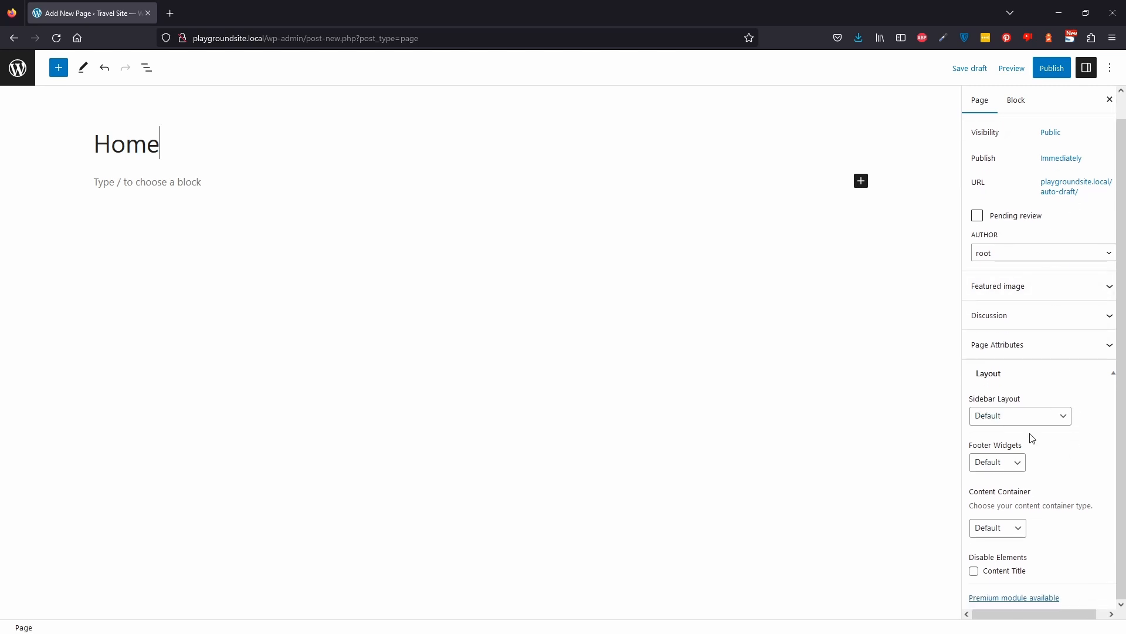
pyautogui.click(1009, 535)
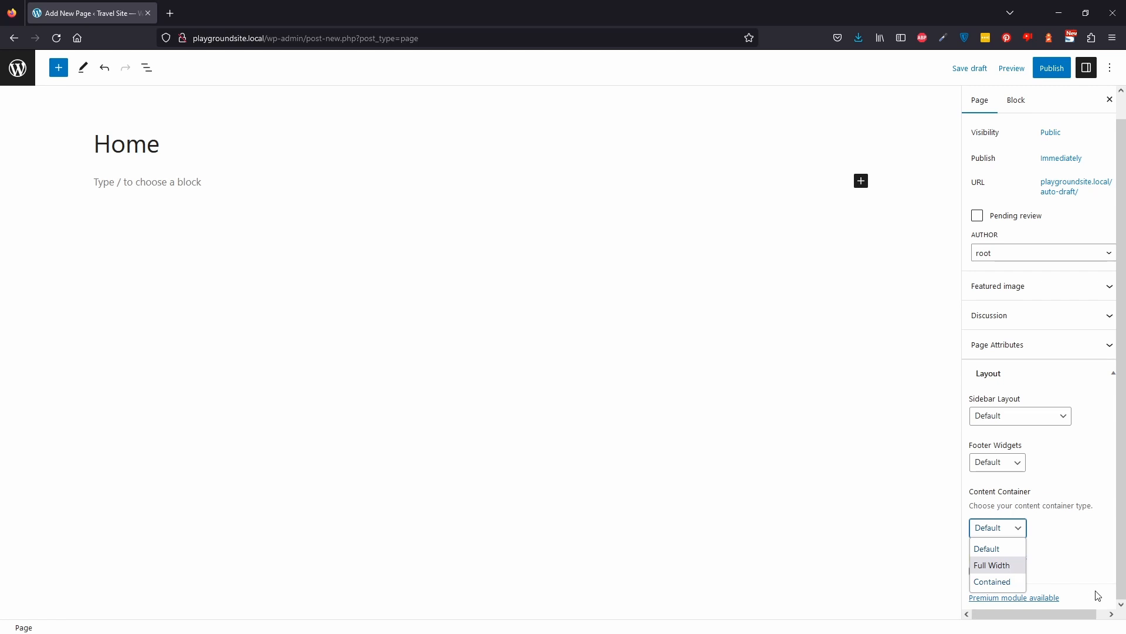
pyautogui.click(1006, 566)
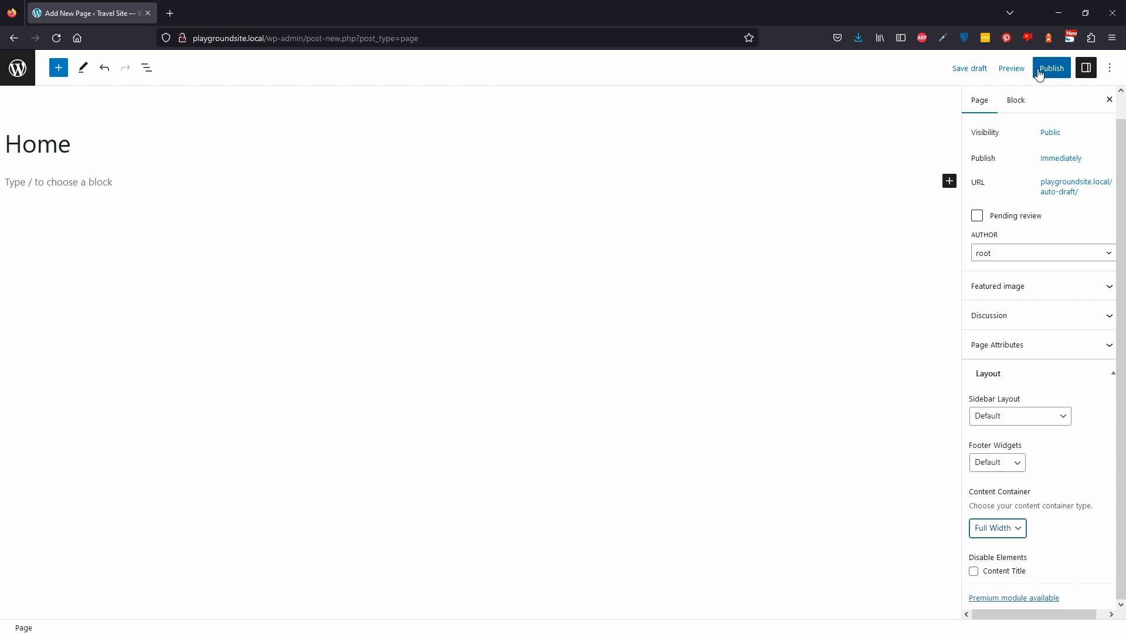
# Disable the page's content title and publish the Home page.
pyautogui.click(893, 245)
pyautogui.click(111, 181)
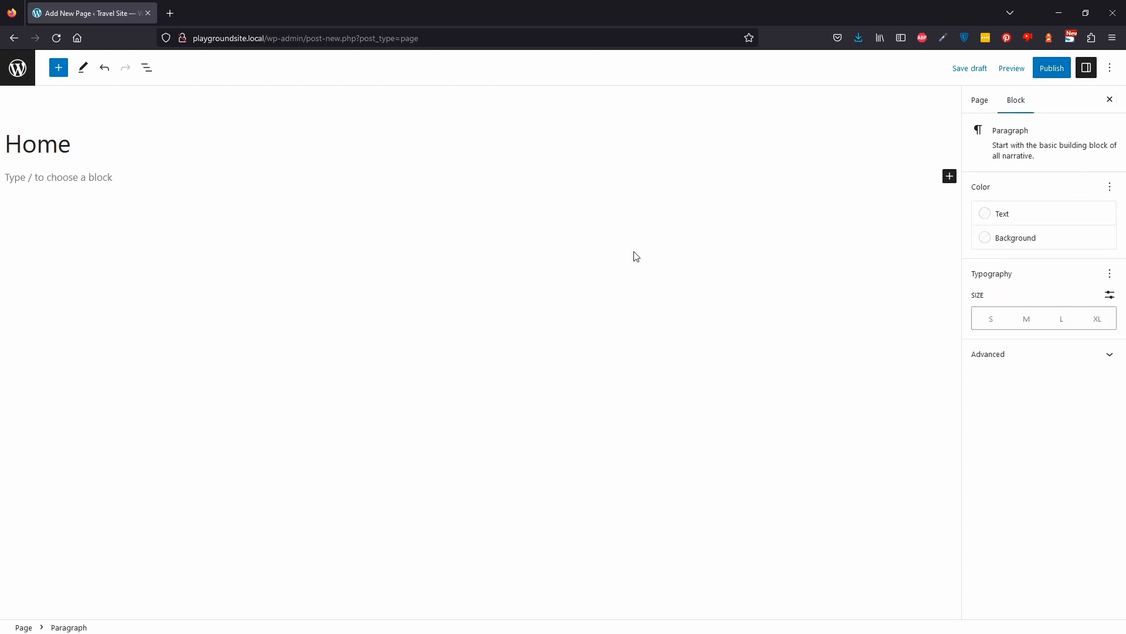
pyautogui.click(109, 132)
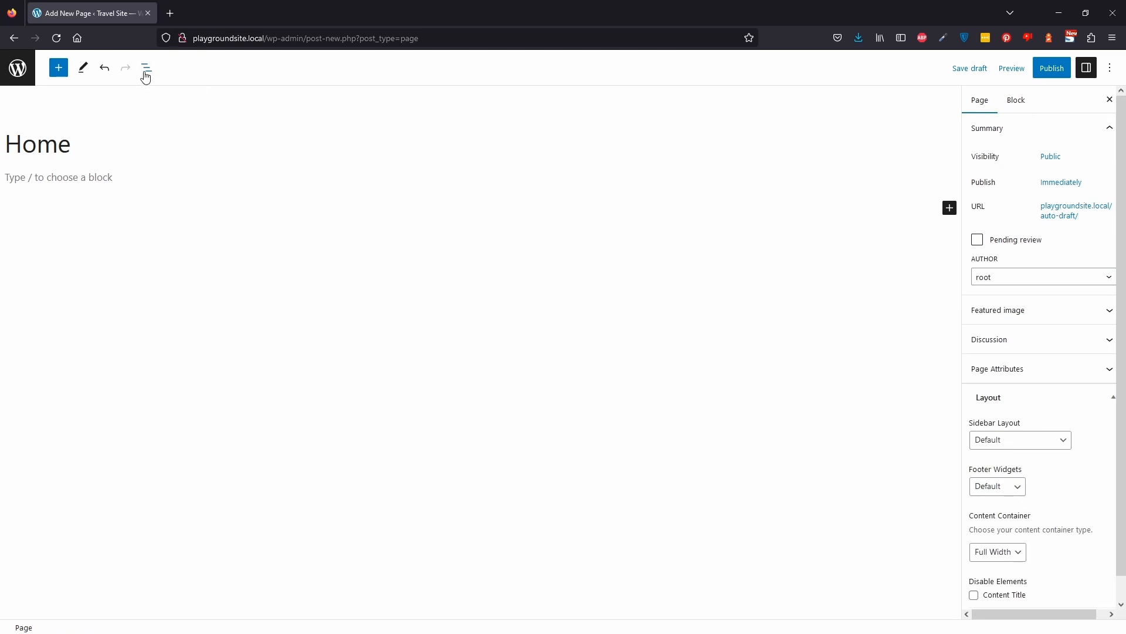
pyautogui.scroll(-1, 1109, 332)
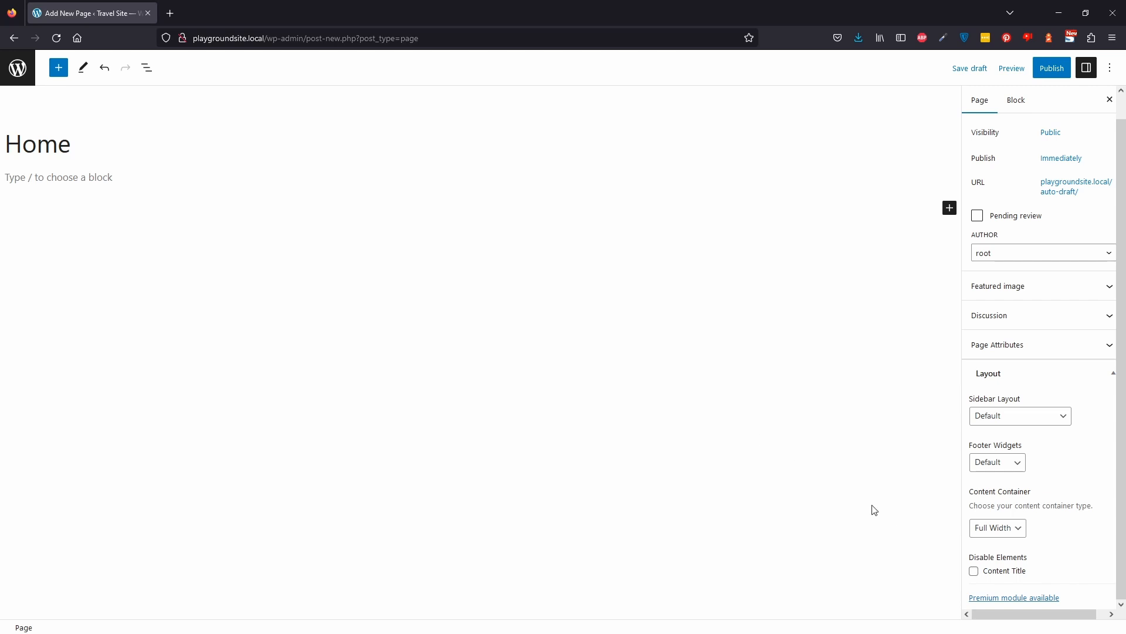
pyautogui.click(992, 574)
pyautogui.click(1051, 68)
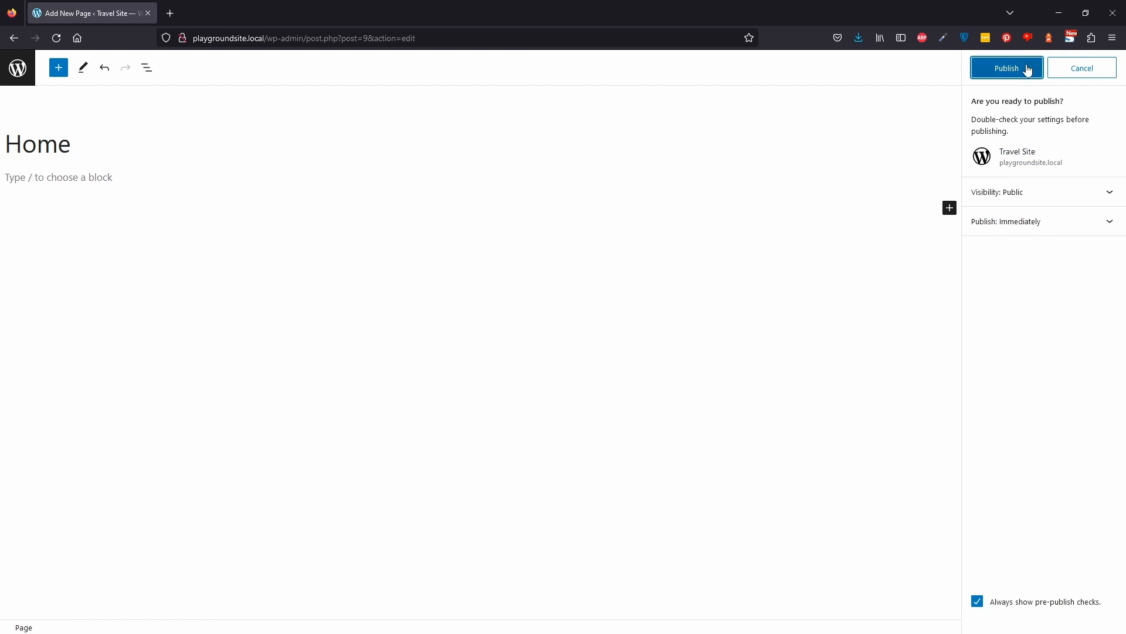
pyautogui.click(1011, 68)
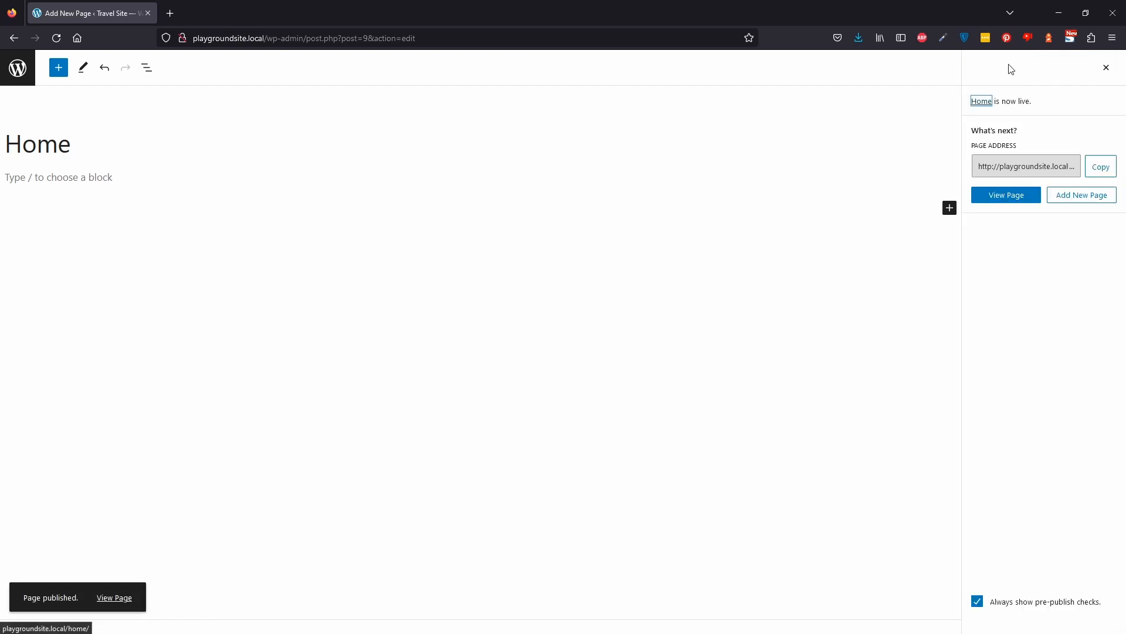
# View the published Home page, then reopen its editor in a new tab with the list view shown.
pyautogui.click(1023, 200)
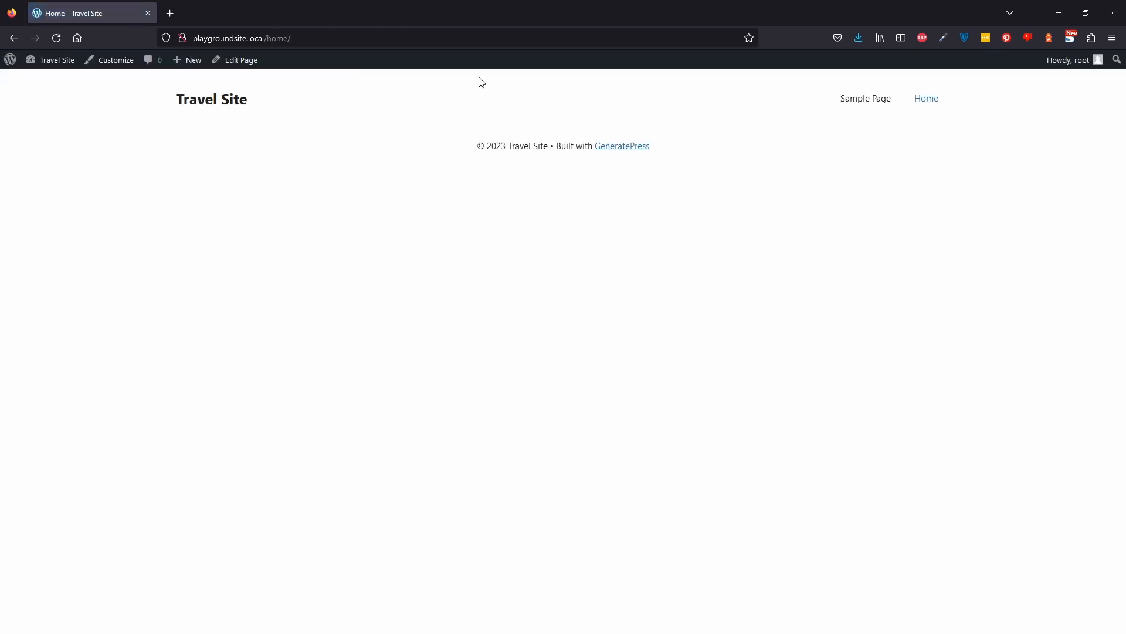
pyautogui.middleClick(18, 41)
pyautogui.click(107, 5)
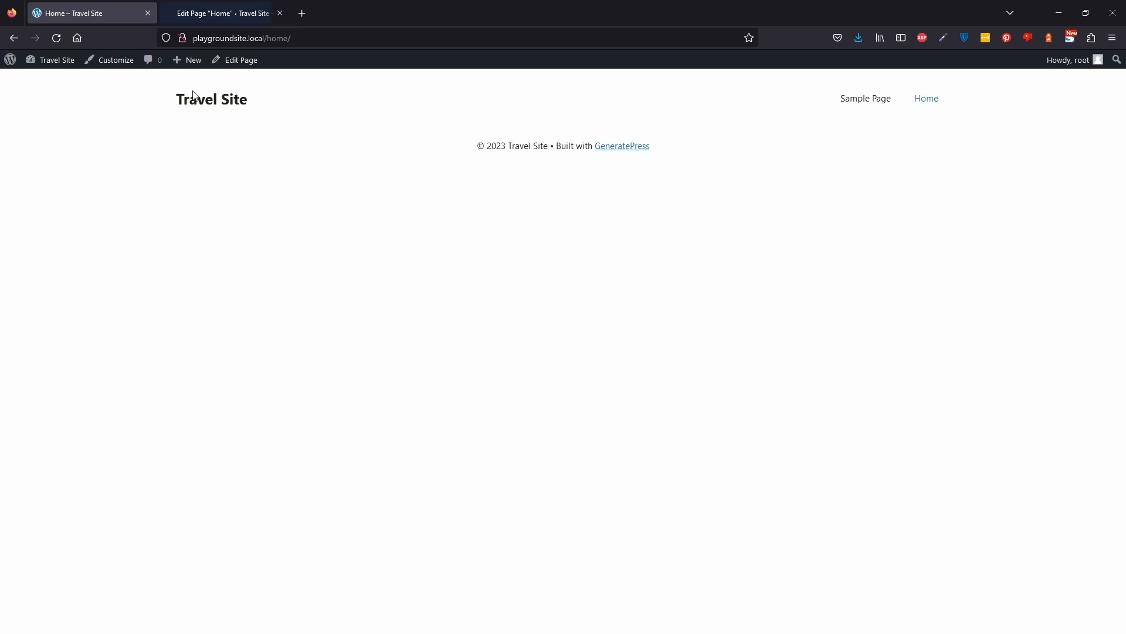
pyautogui.click(215, 5)
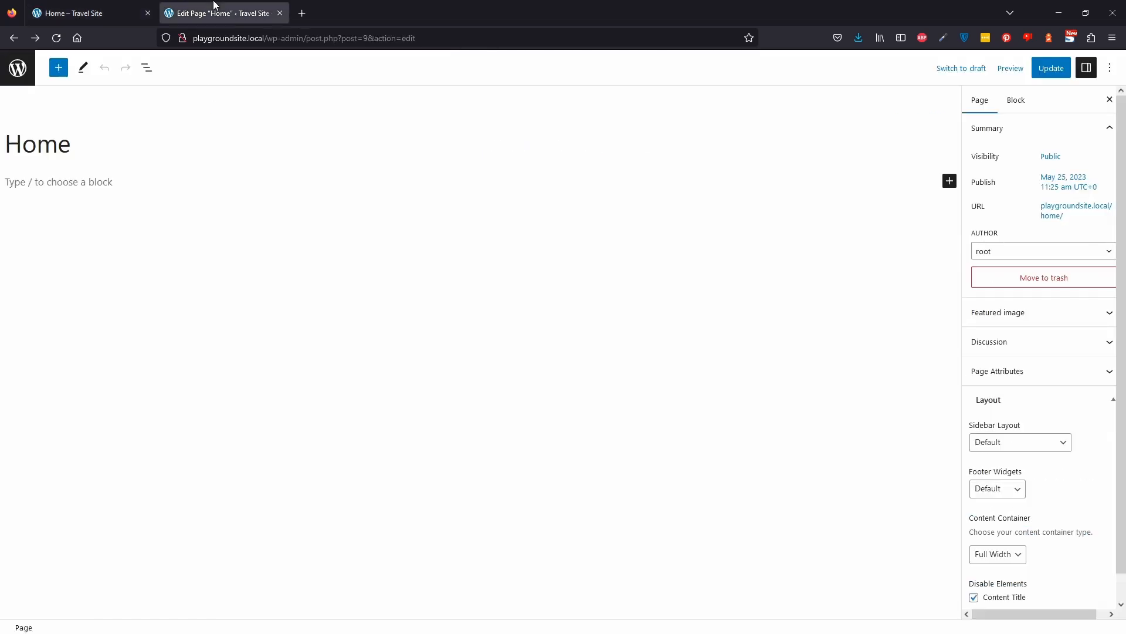
pyautogui.click(152, 73)
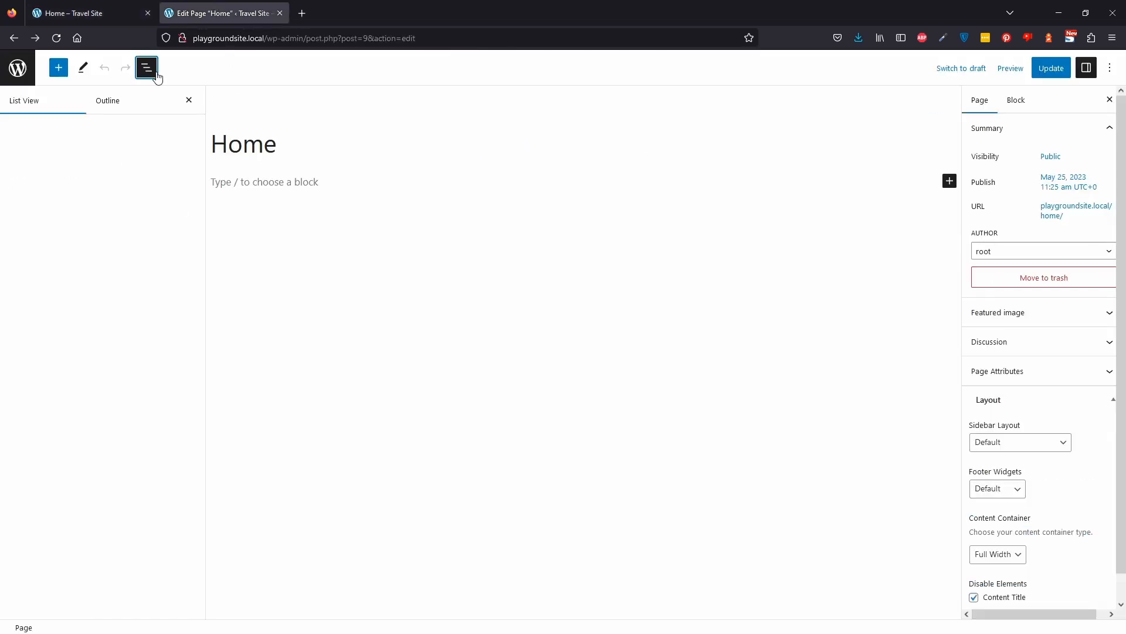
# Insert a Container block into the Home page's content.
pyautogui.click(317, 183)
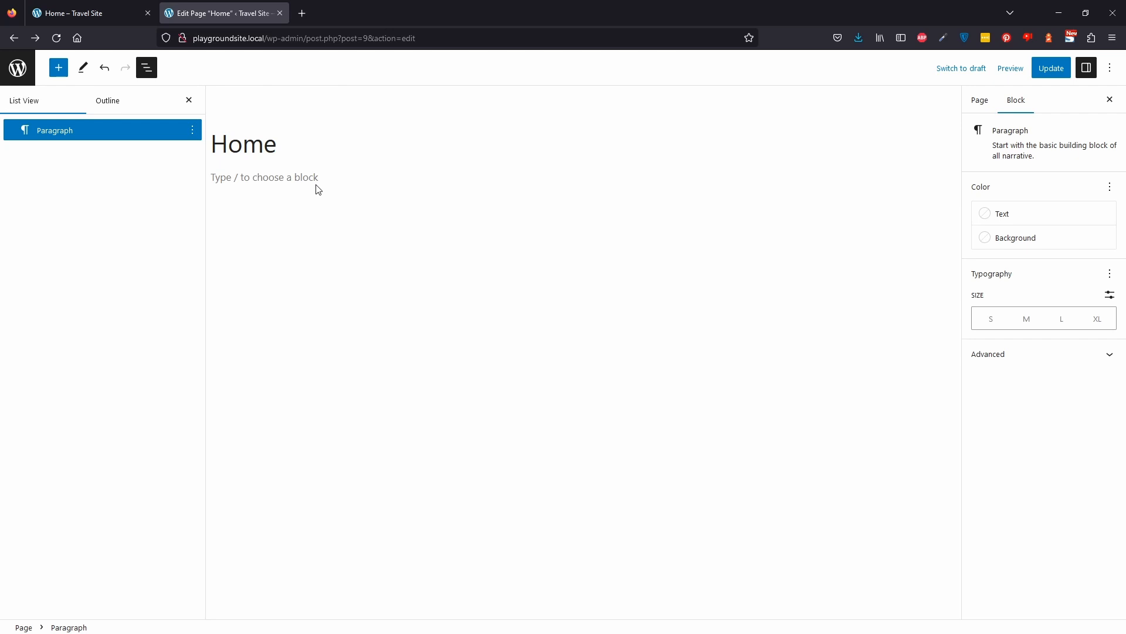
pyautogui.write('/contain')
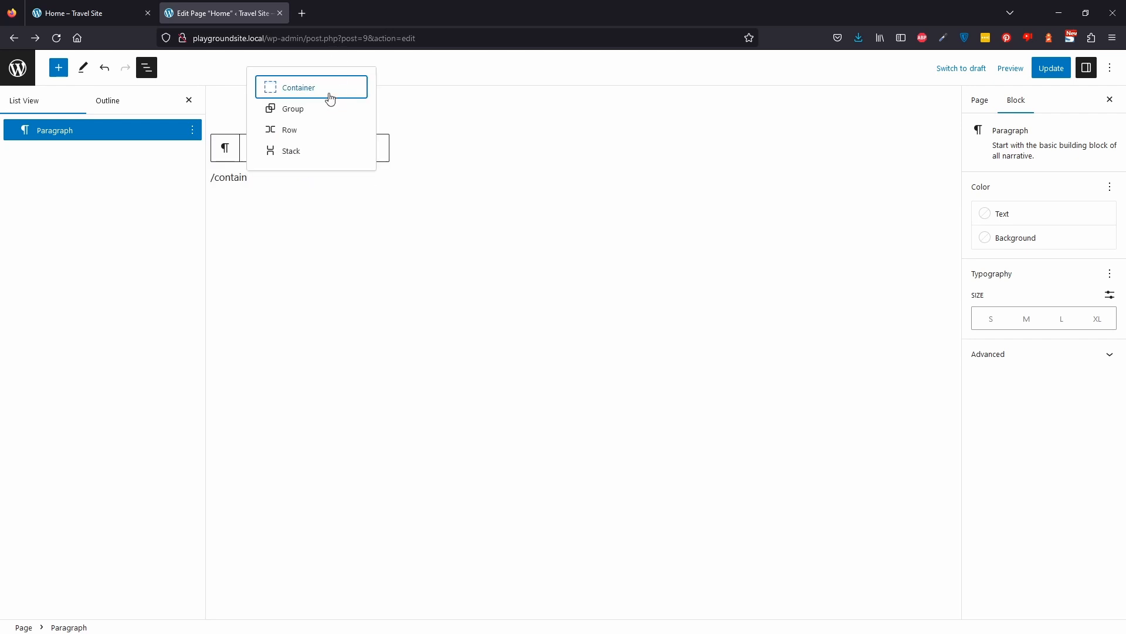
pyautogui.click(330, 98)
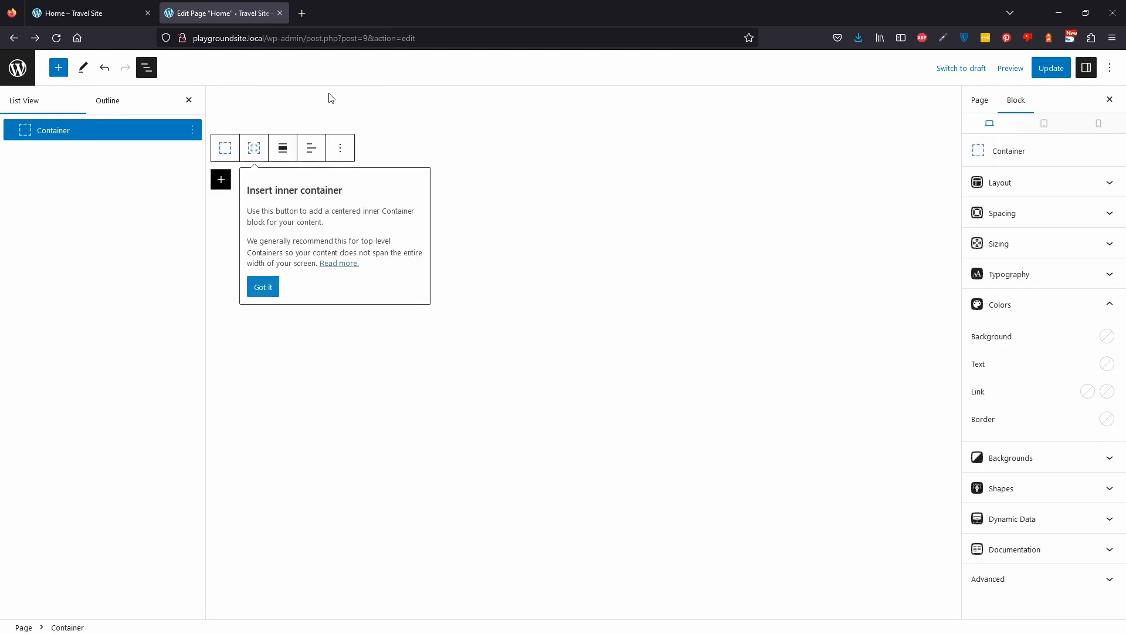
pyautogui.click(269, 294)
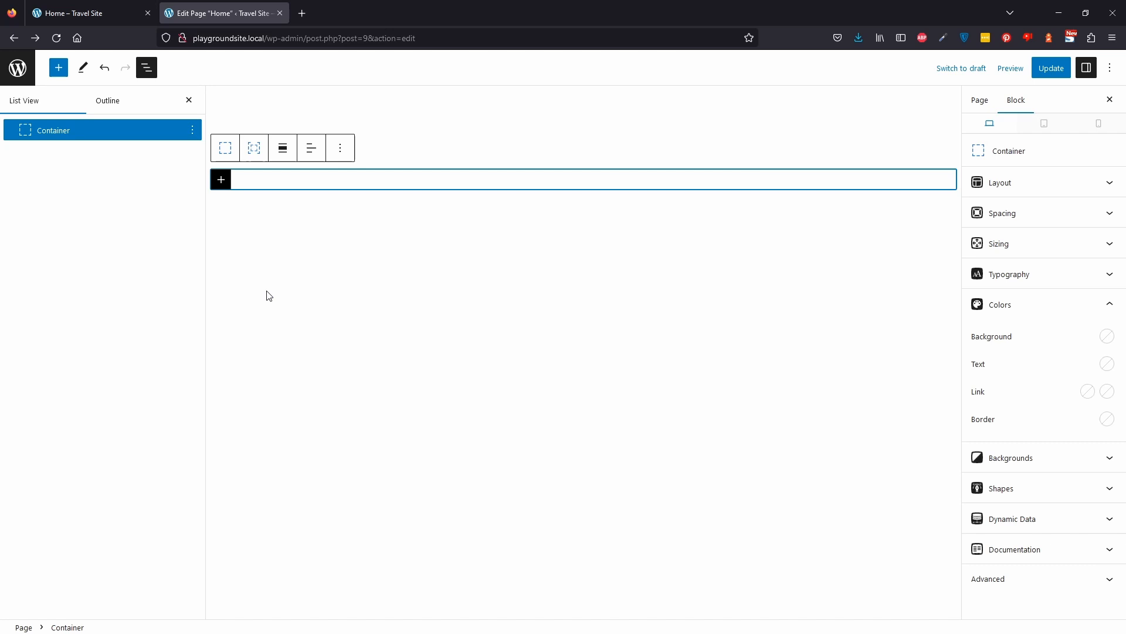
# Set the container's alignment to full width and add an inner container inside it.
pyautogui.click(284, 153)
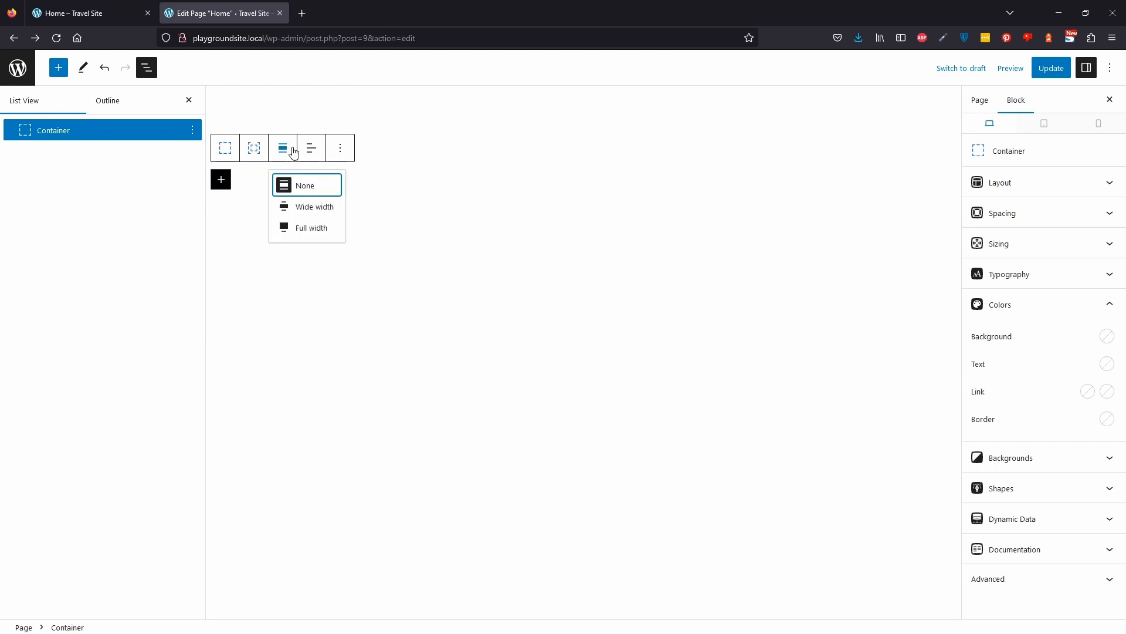
pyautogui.click(318, 234)
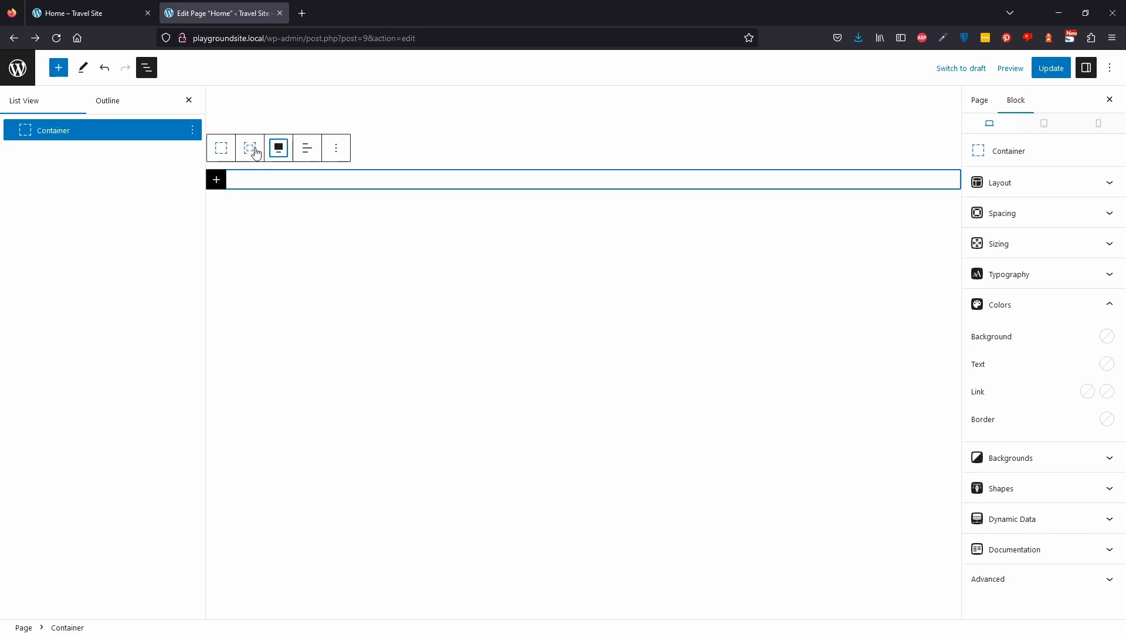
pyautogui.click(252, 154)
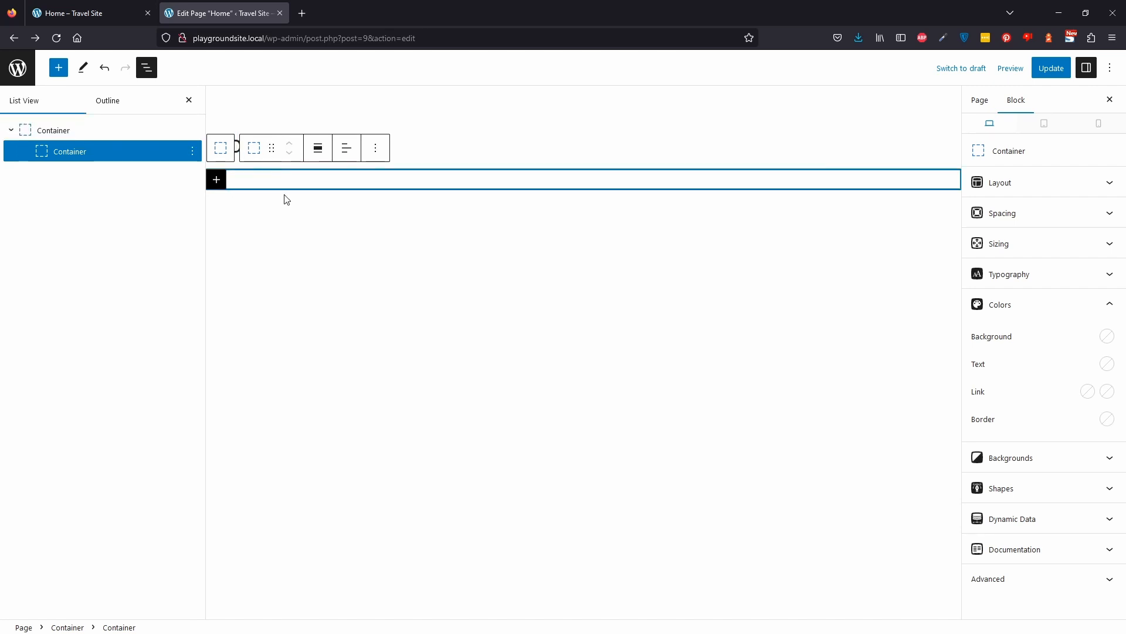
# Examine the inner container's alignment options and sizing settings.
pyautogui.click(319, 150)
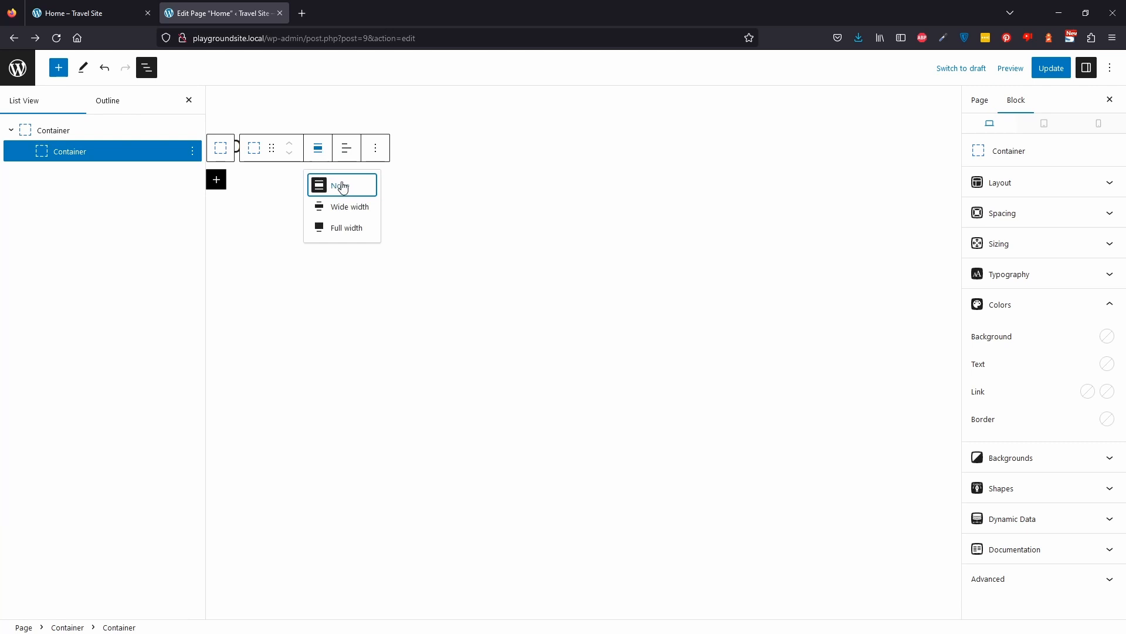
pyautogui.click(318, 151)
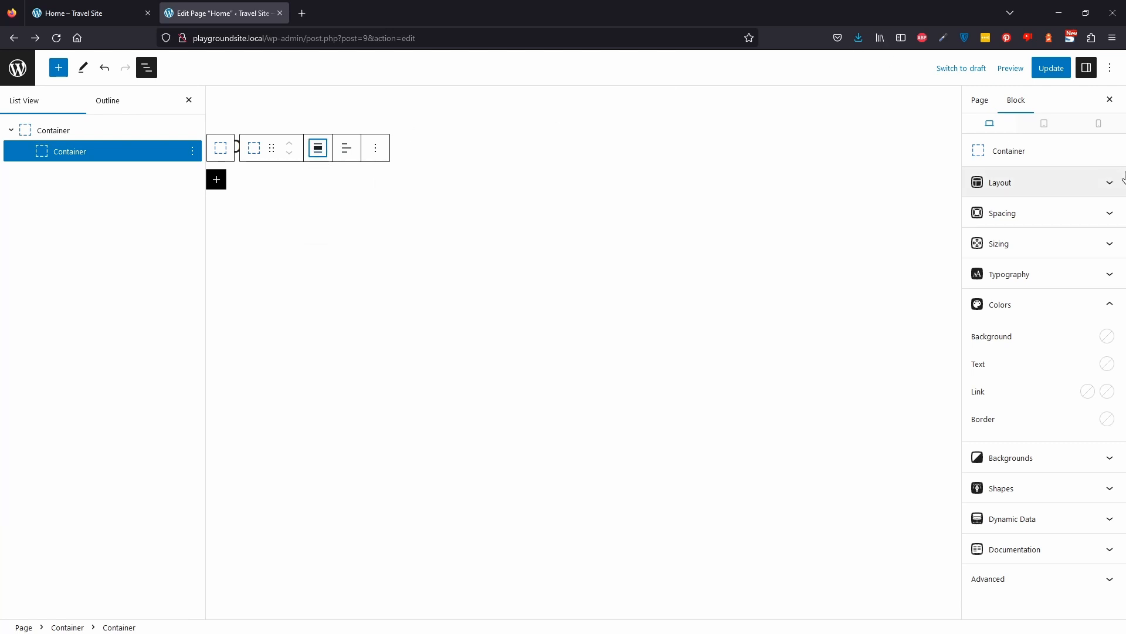
pyautogui.click(1031, 306)
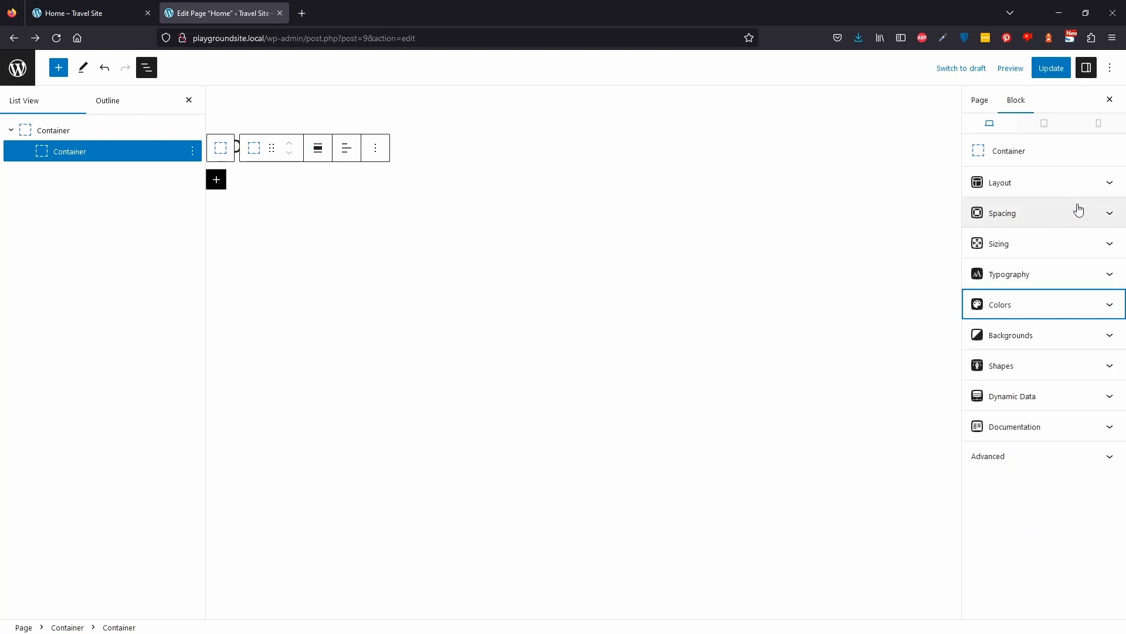
pyautogui.click(1046, 250)
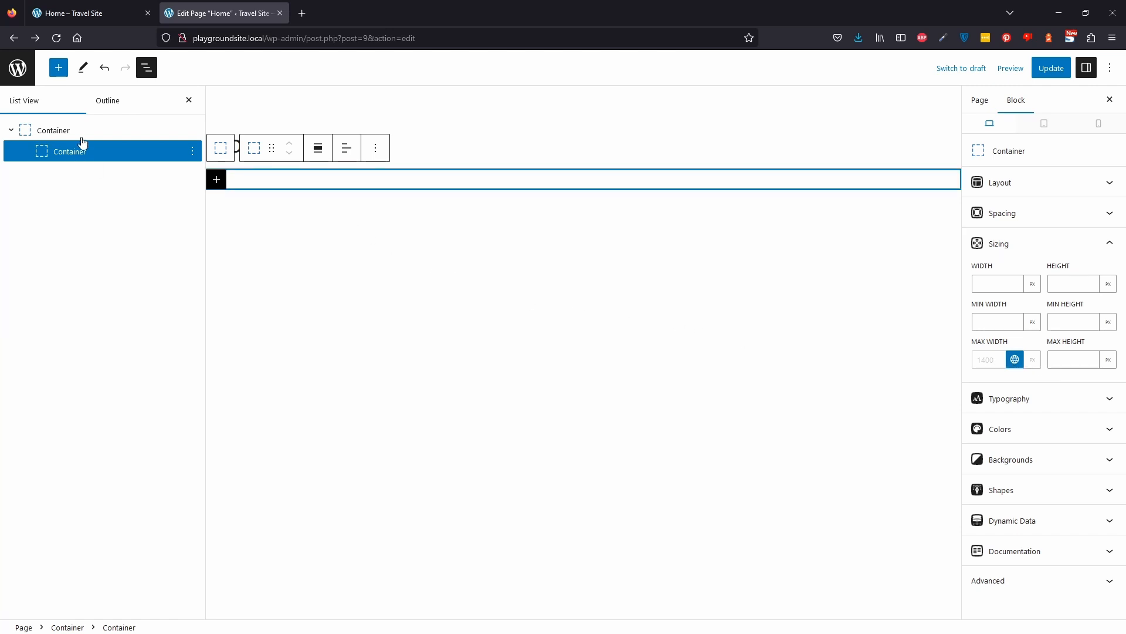
pyautogui.click(216, 180)
pyautogui.click(216, 186)
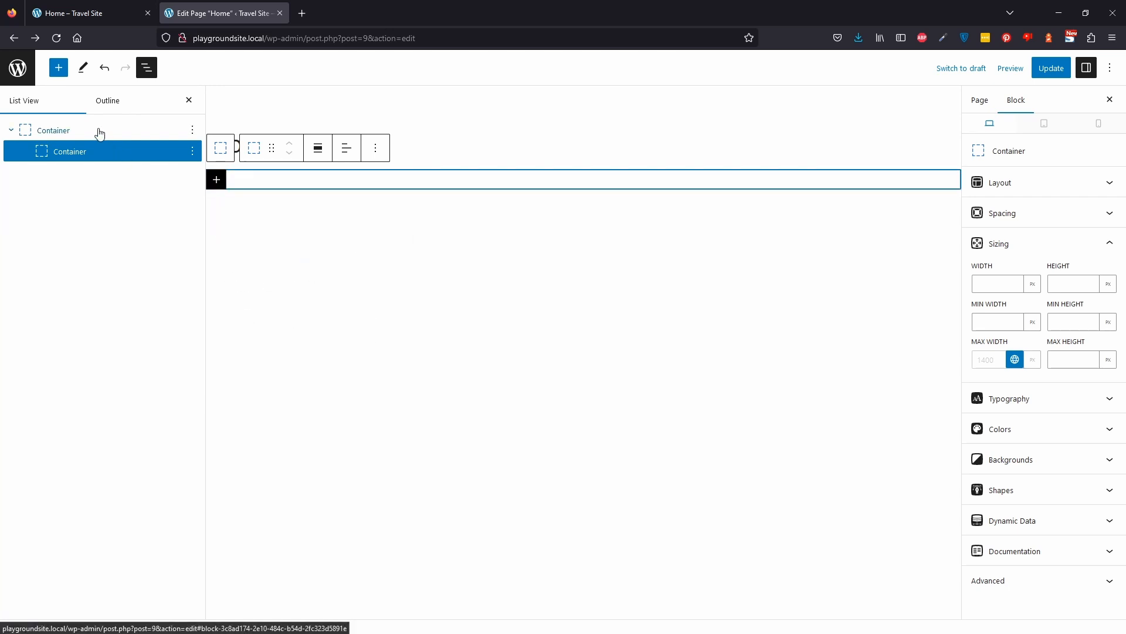
# Set the outer container's background image to czech-photo-scaled.jpg from the Media Library.
pyautogui.click(98, 131)
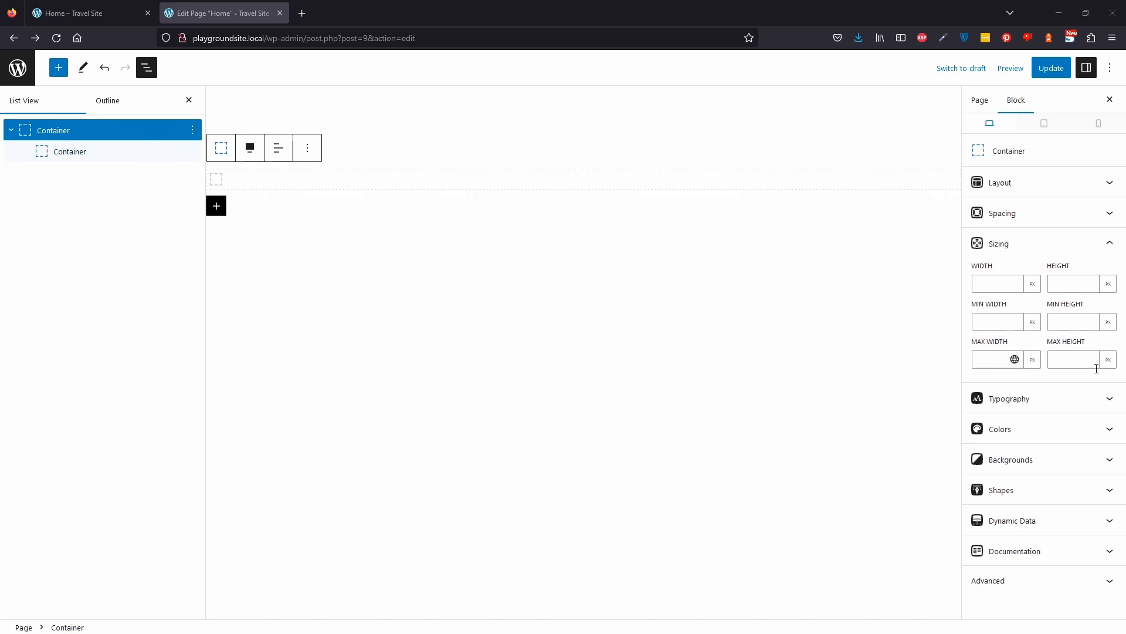
pyautogui.click(1061, 457)
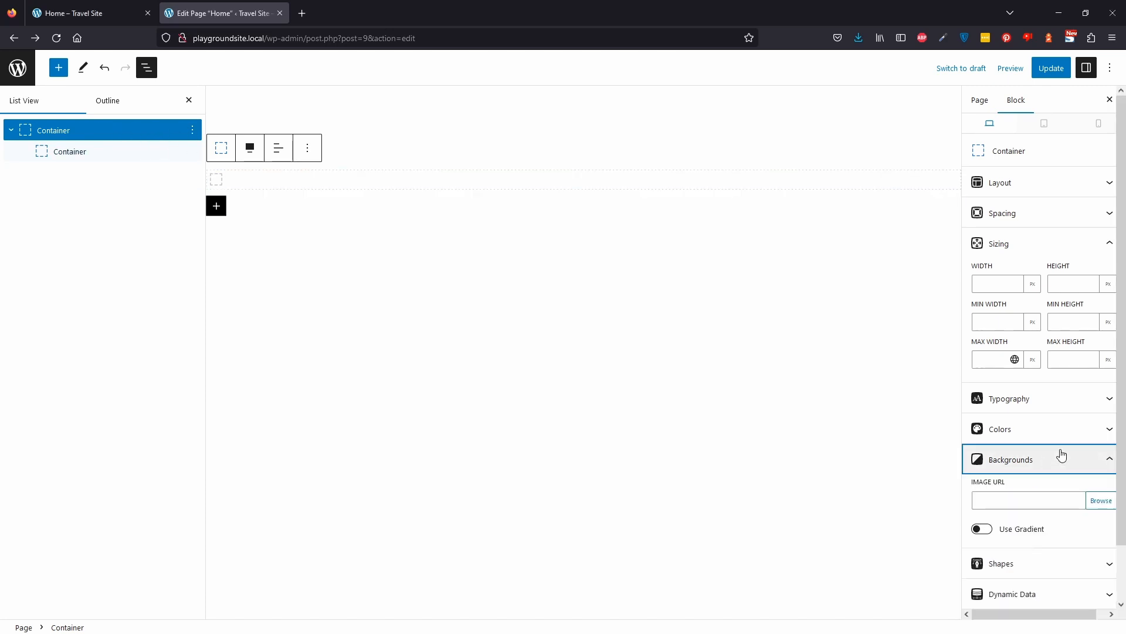
pyautogui.click(1103, 503)
pyautogui.click(82, 110)
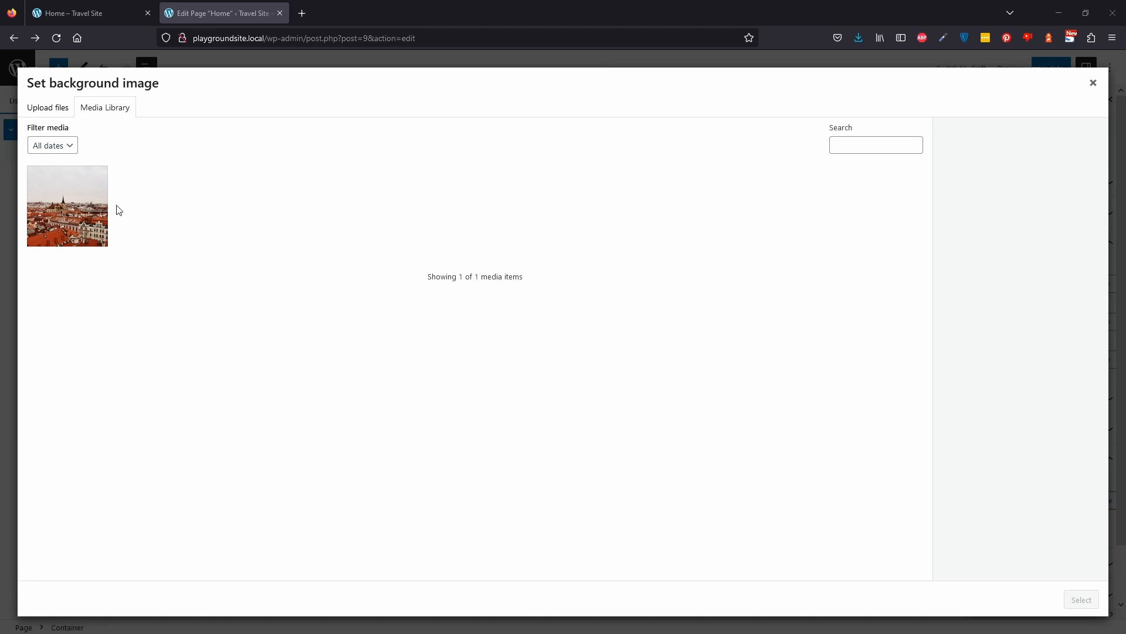
pyautogui.click(88, 228)
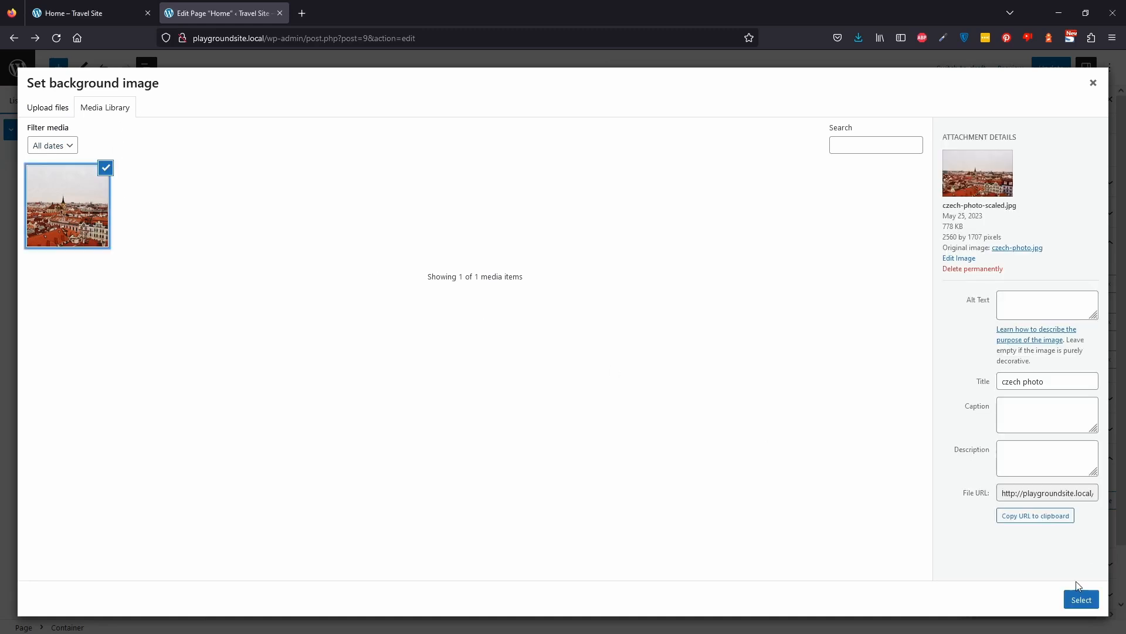
pyautogui.click(1079, 600)
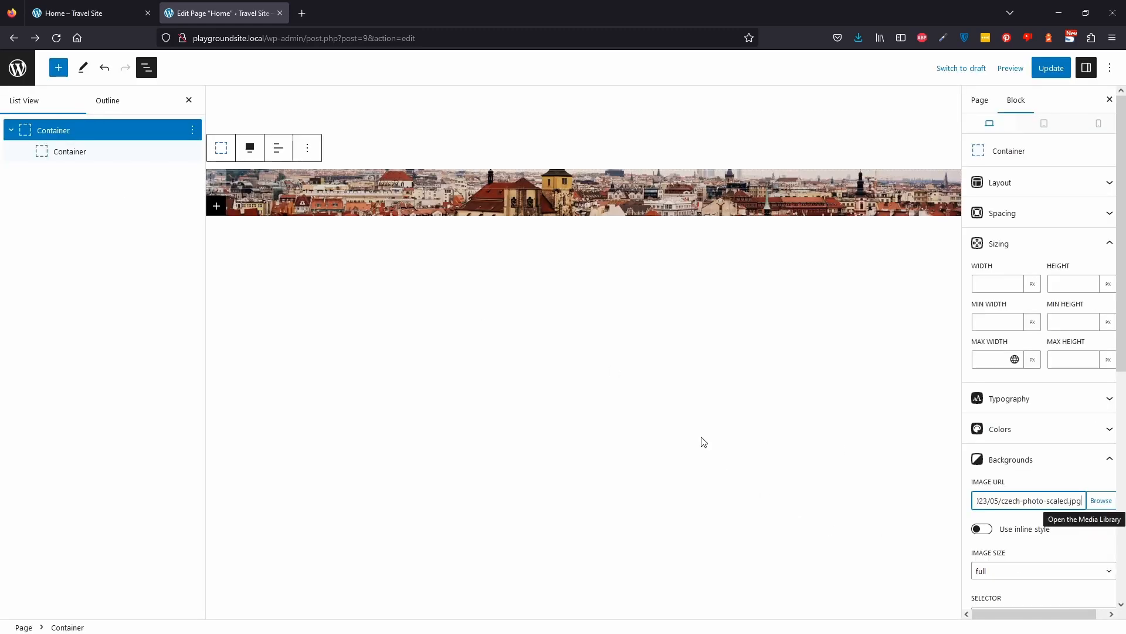
# Update the Home page and check its preview in the other tab.
pyautogui.click(632, 198)
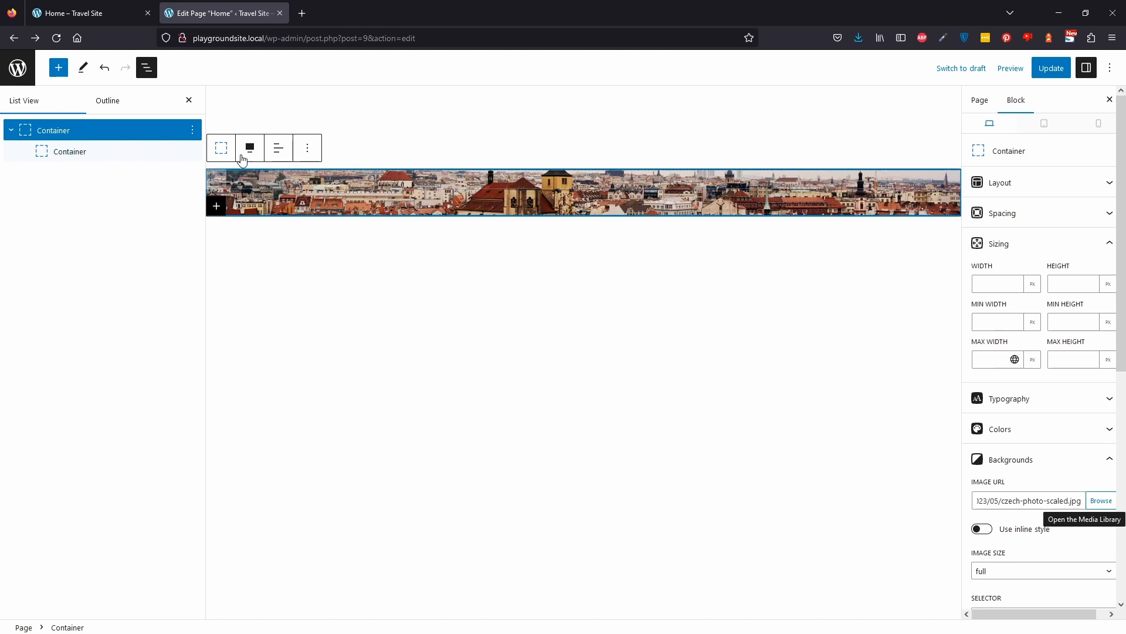
pyautogui.click(1050, 69)
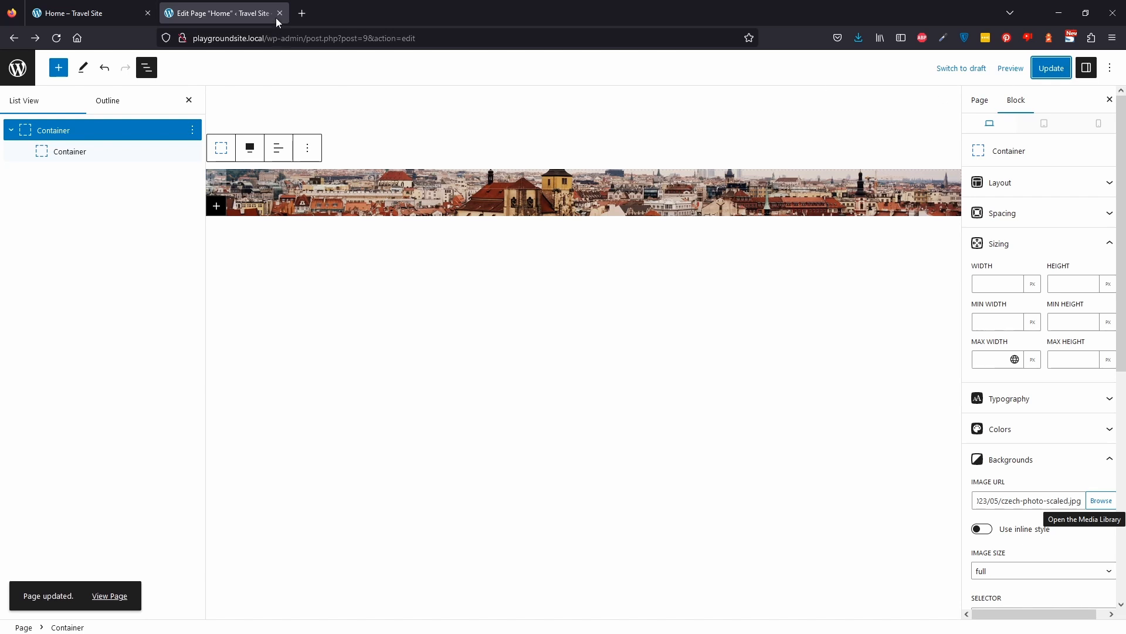
pyautogui.click(83, 13)
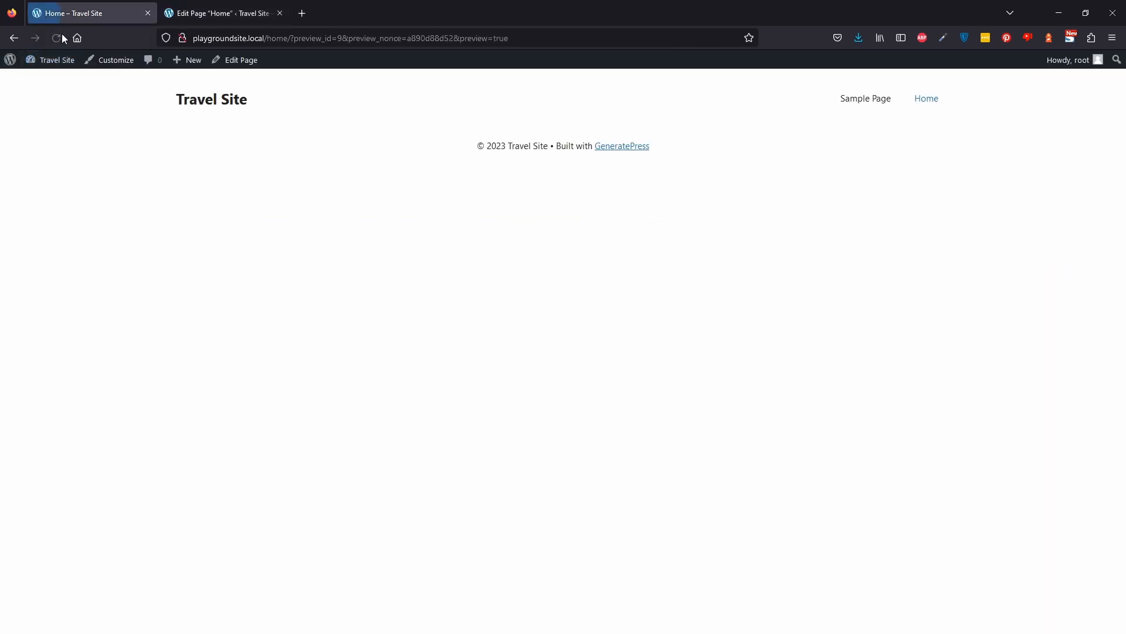
pyautogui.click(235, 6)
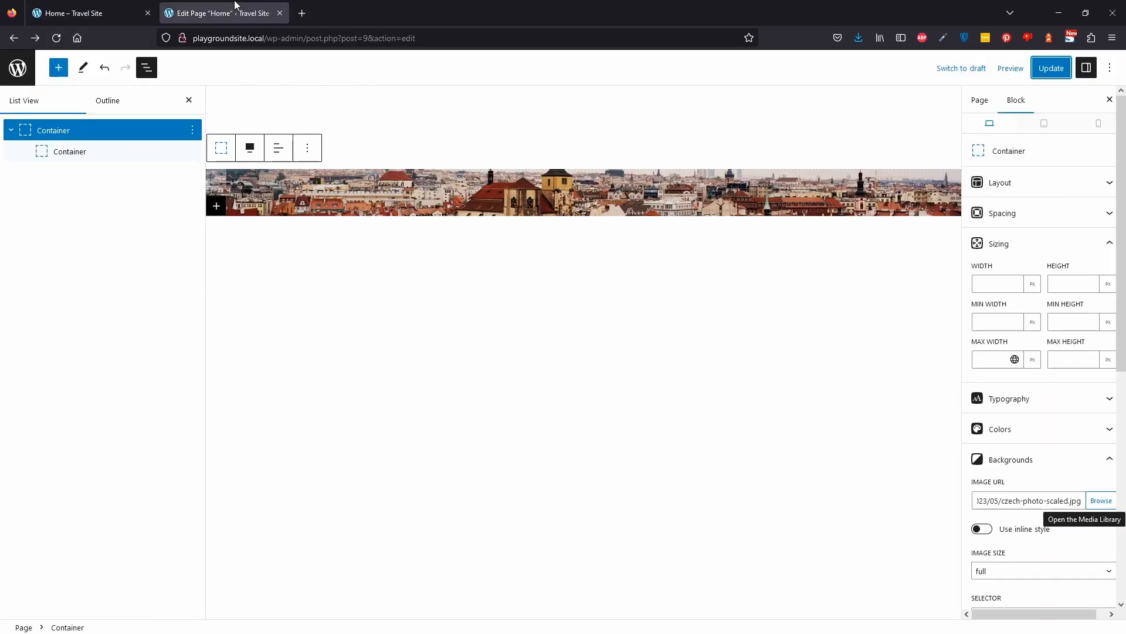
# Add a Headline block inside the inner container and set its level to H1.
pyautogui.click(388, 194)
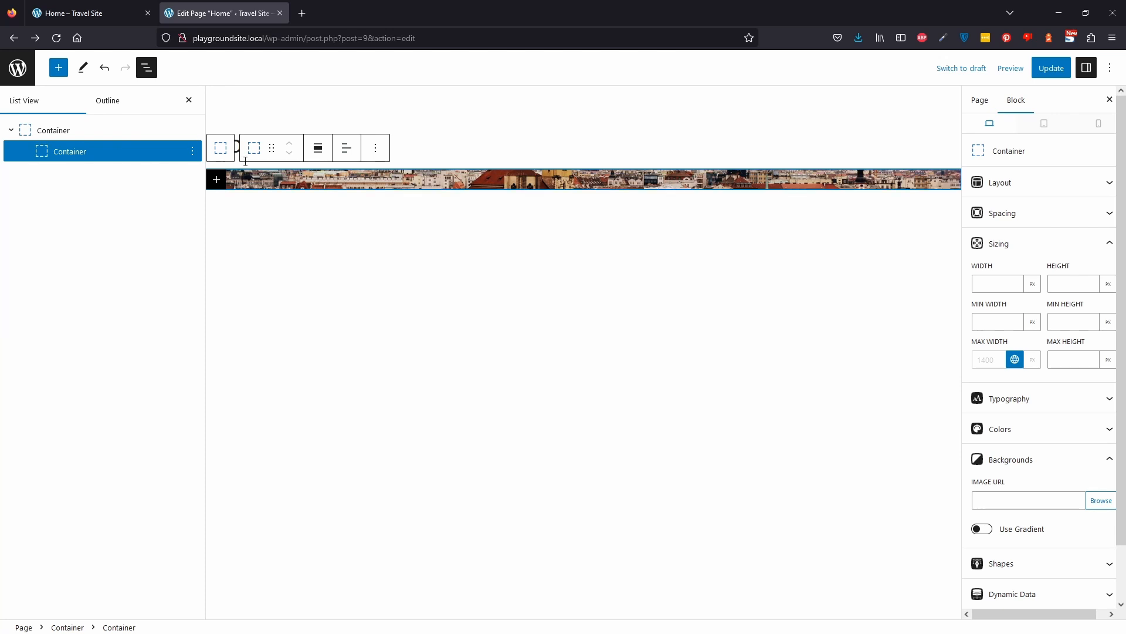
pyautogui.click(216, 179)
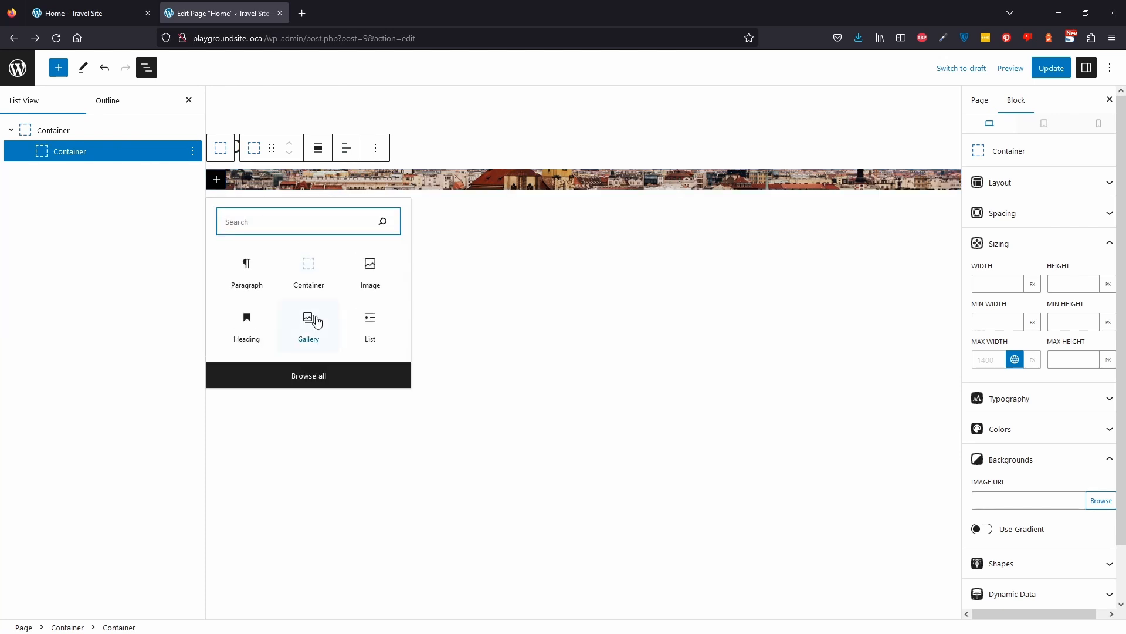
pyautogui.click(609, 183)
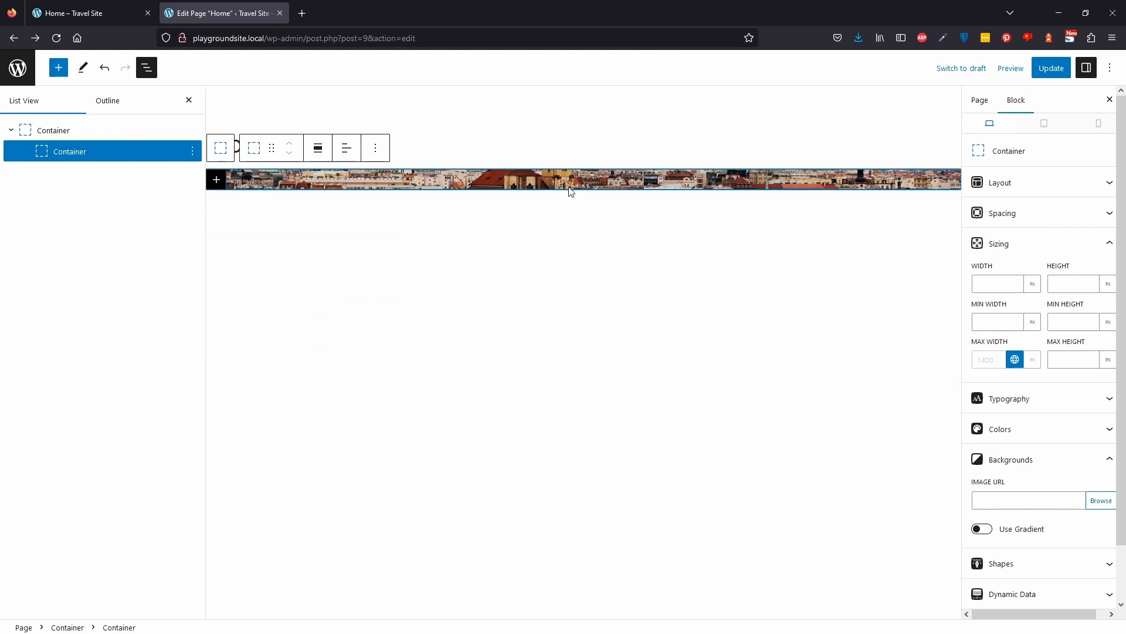
pyautogui.click(216, 179)
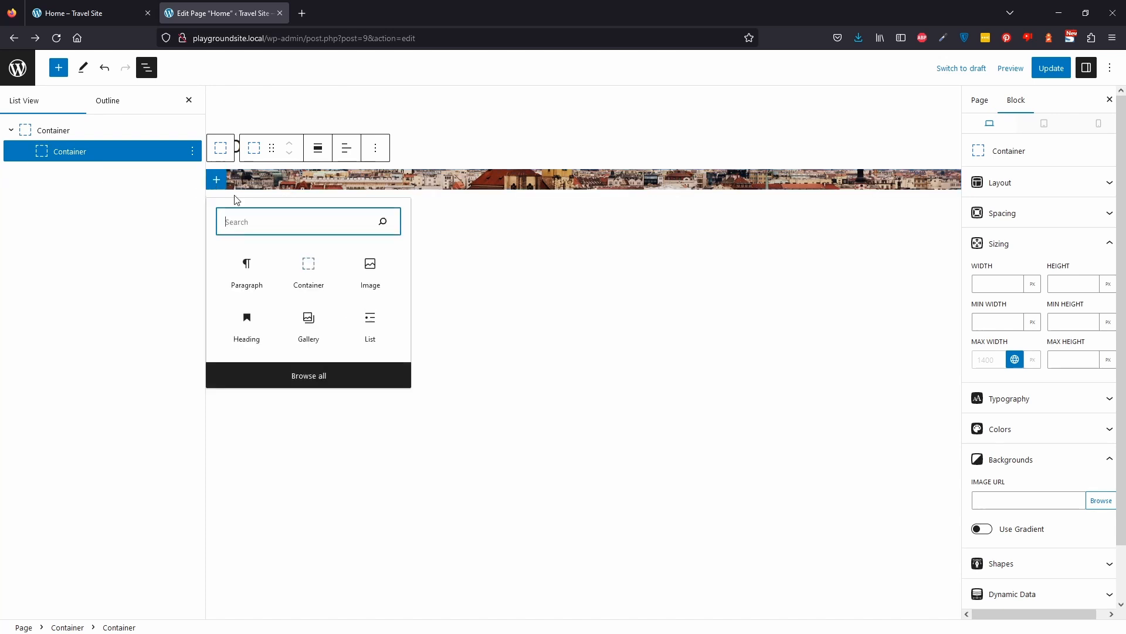
pyautogui.write('head')
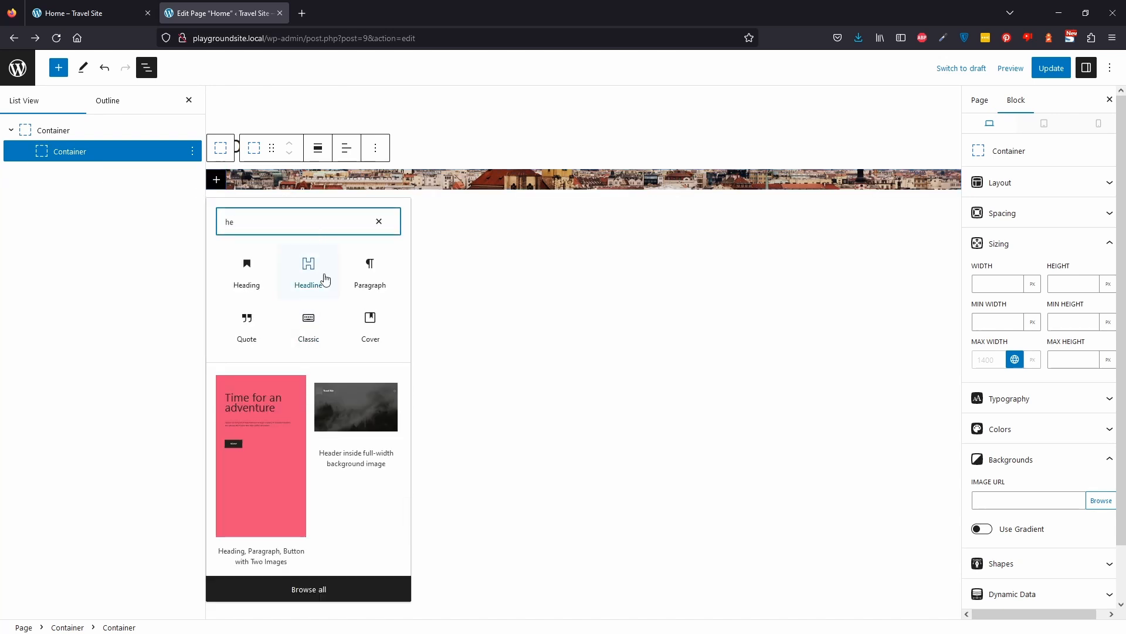
pyautogui.click(306, 281)
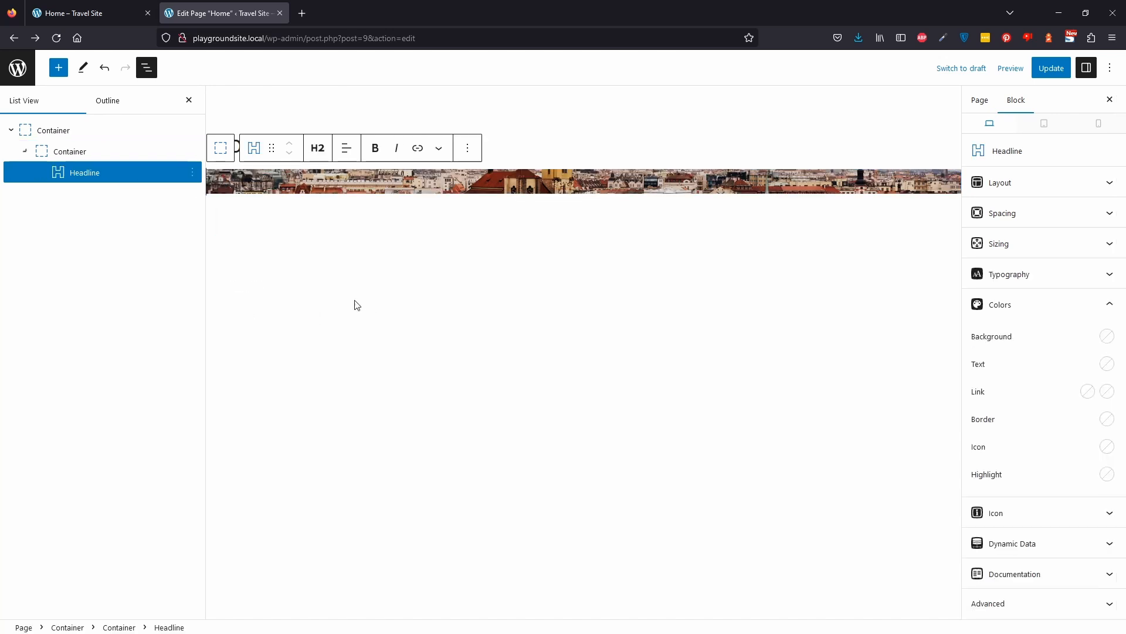
pyautogui.click(320, 149)
pyautogui.click(339, 185)
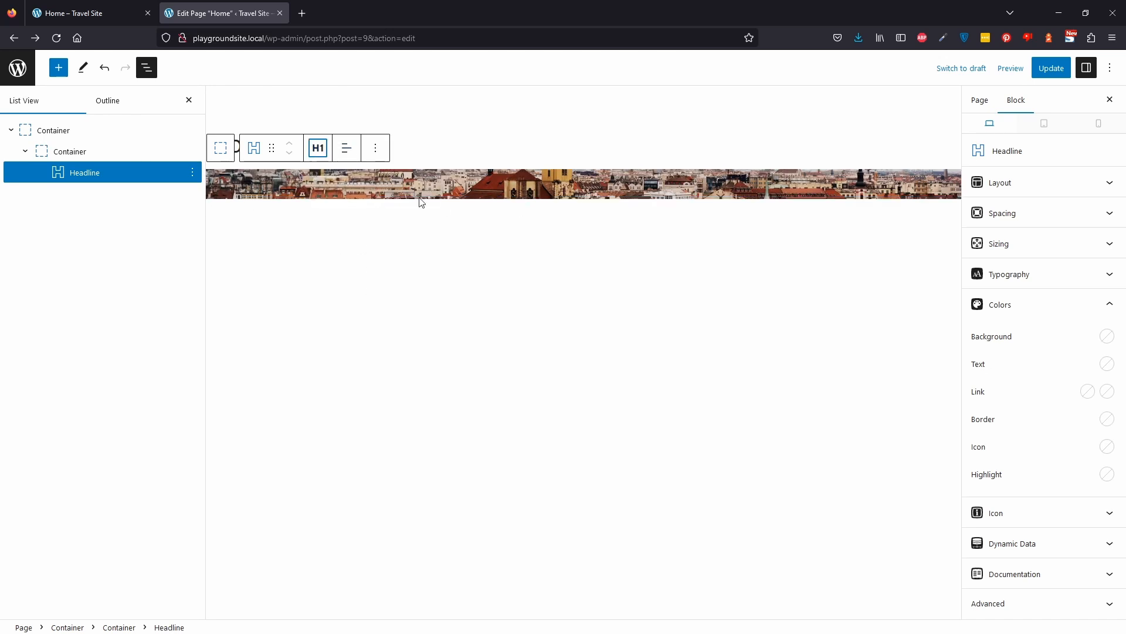
# Set the headline's text colour to the white base-3 swatch.
pyautogui.click(1108, 343)
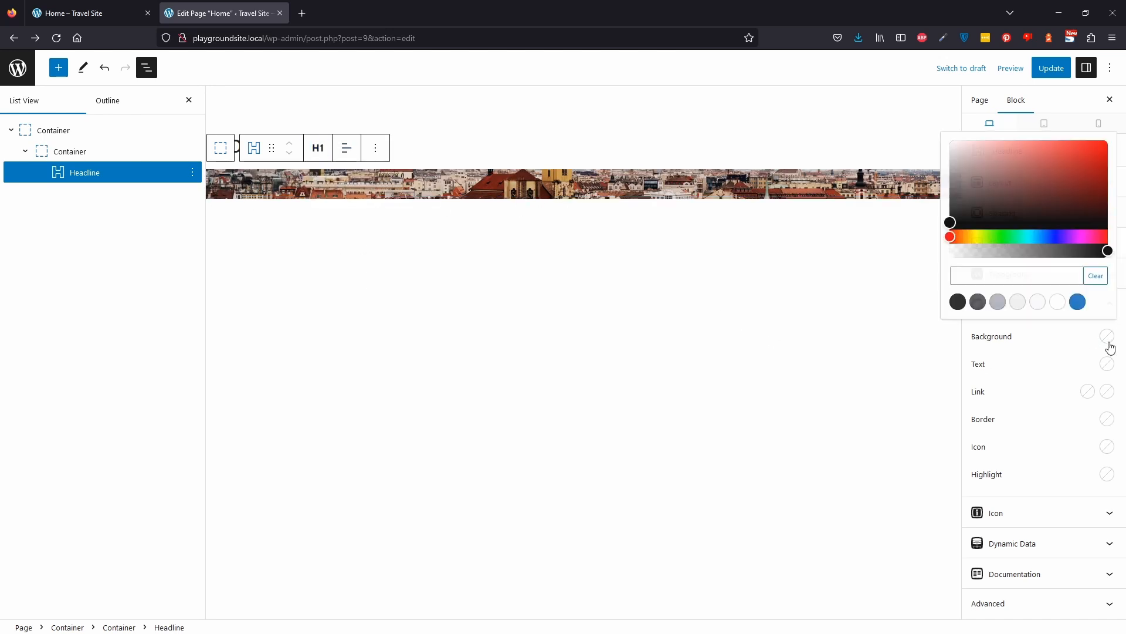
pyautogui.click(1111, 367)
pyautogui.click(1107, 364)
pyautogui.click(1057, 329)
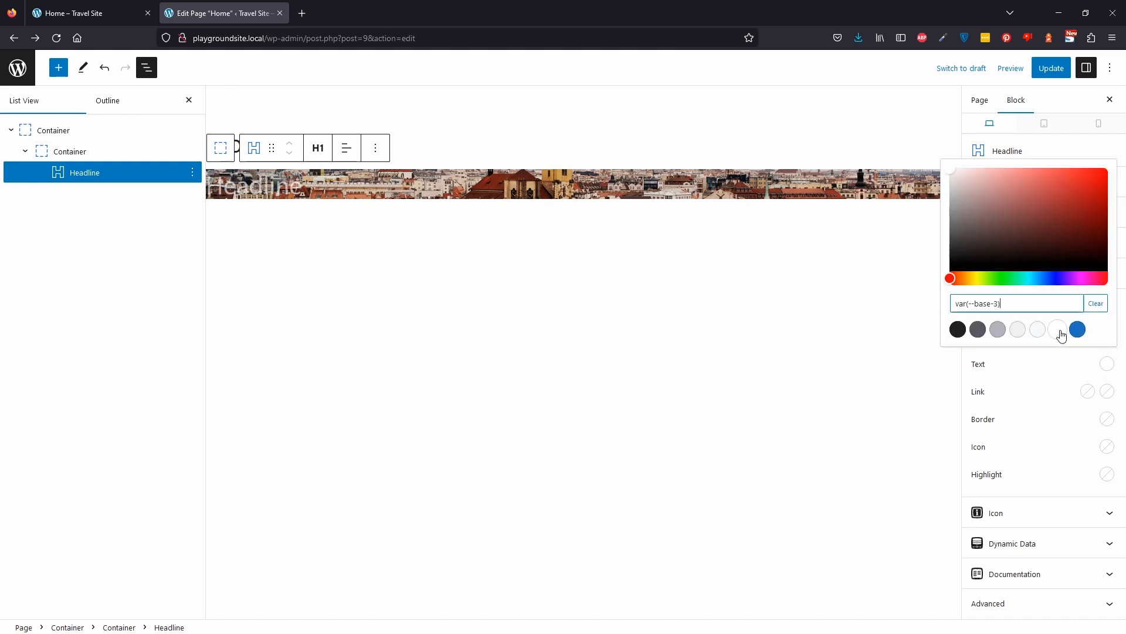
# Enter the headline text "Explore Europe" and center-align it.
pyautogui.click(282, 203)
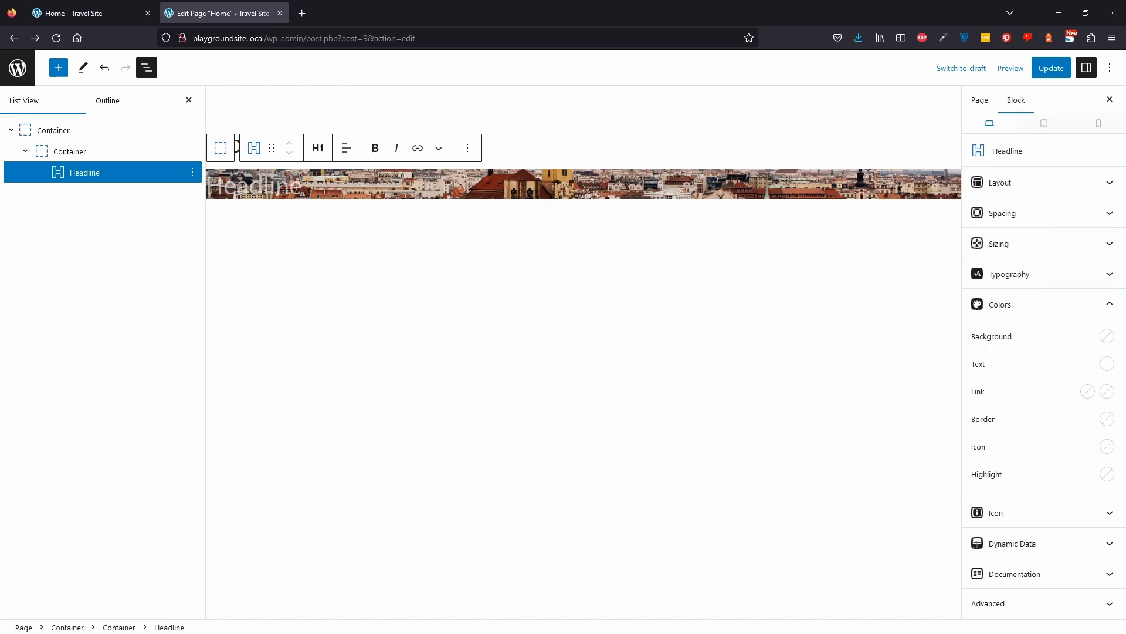
pyautogui.write('Explore Europe')
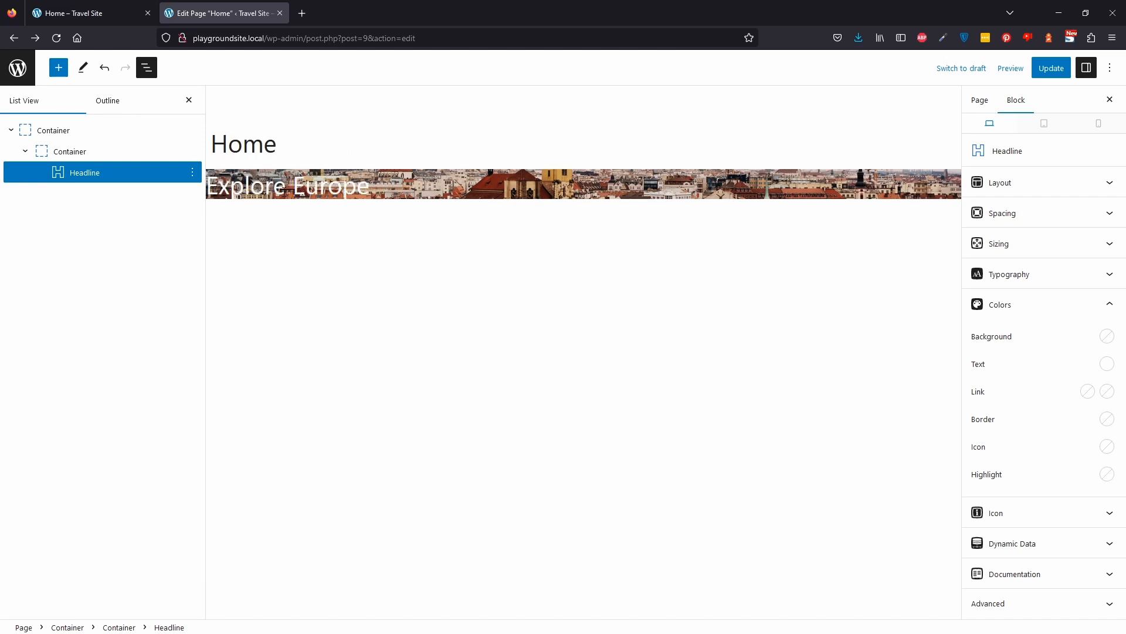
pyautogui.click(347, 150)
pyautogui.click(376, 207)
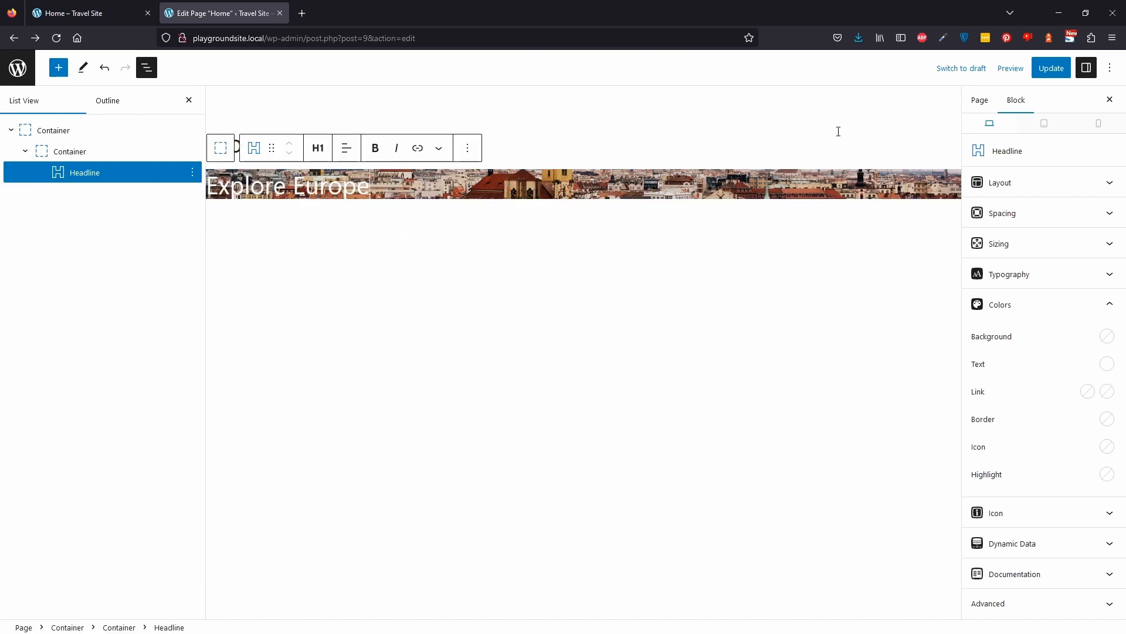
pyautogui.click(346, 151)
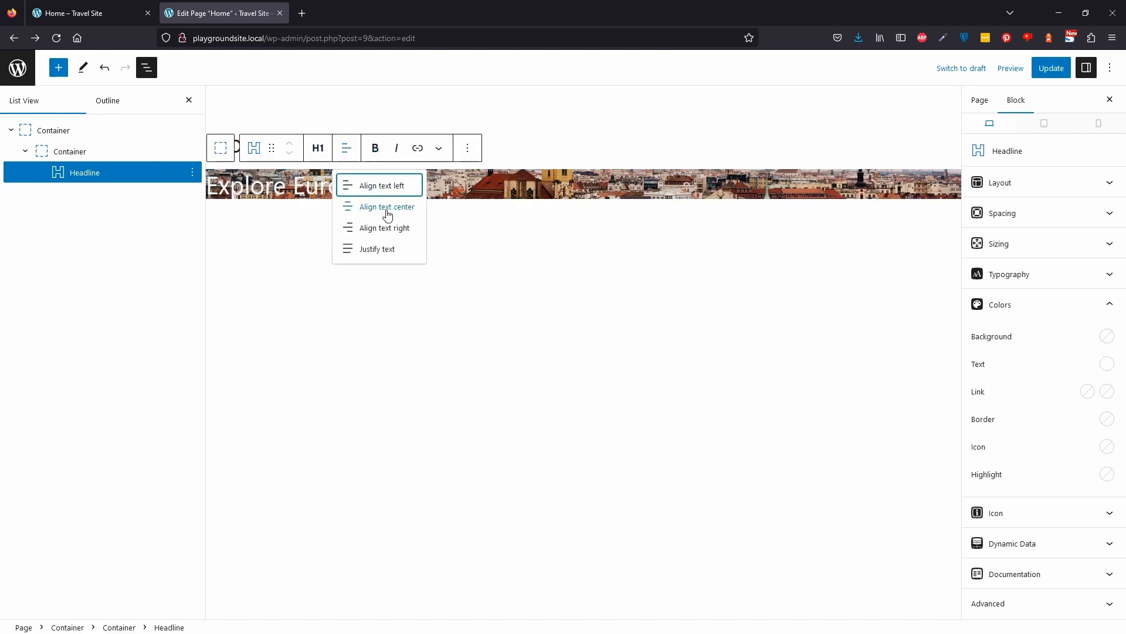
pyautogui.click(394, 207)
# Duplicate the headline and change the copy's tag to Paragraph.
pyautogui.click(192, 172)
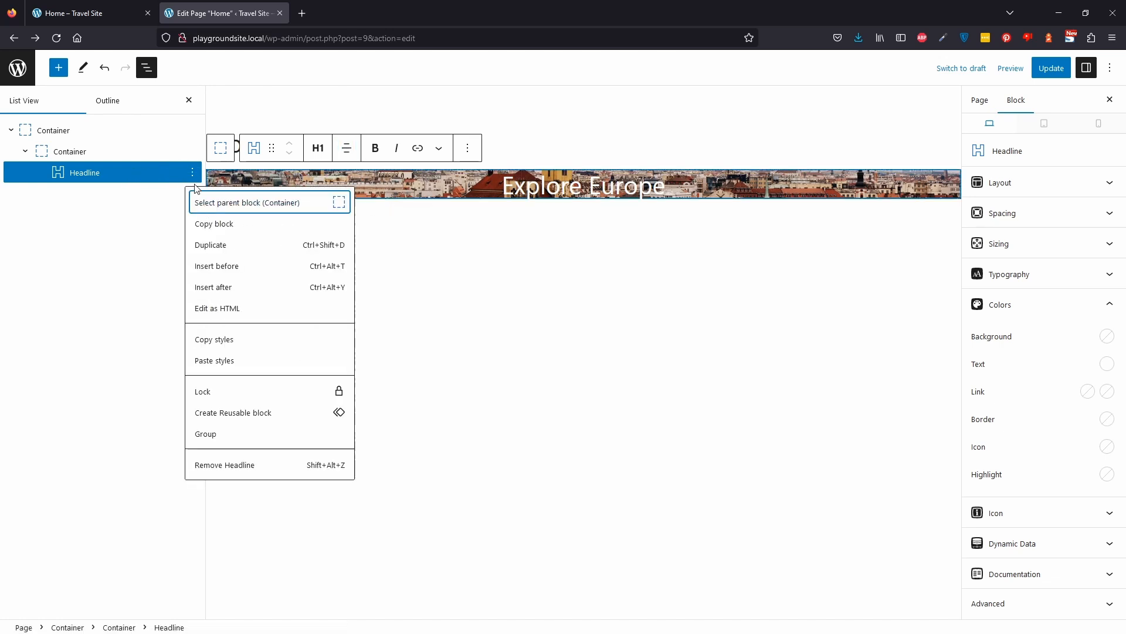
pyautogui.click(234, 248)
pyautogui.click(317, 188)
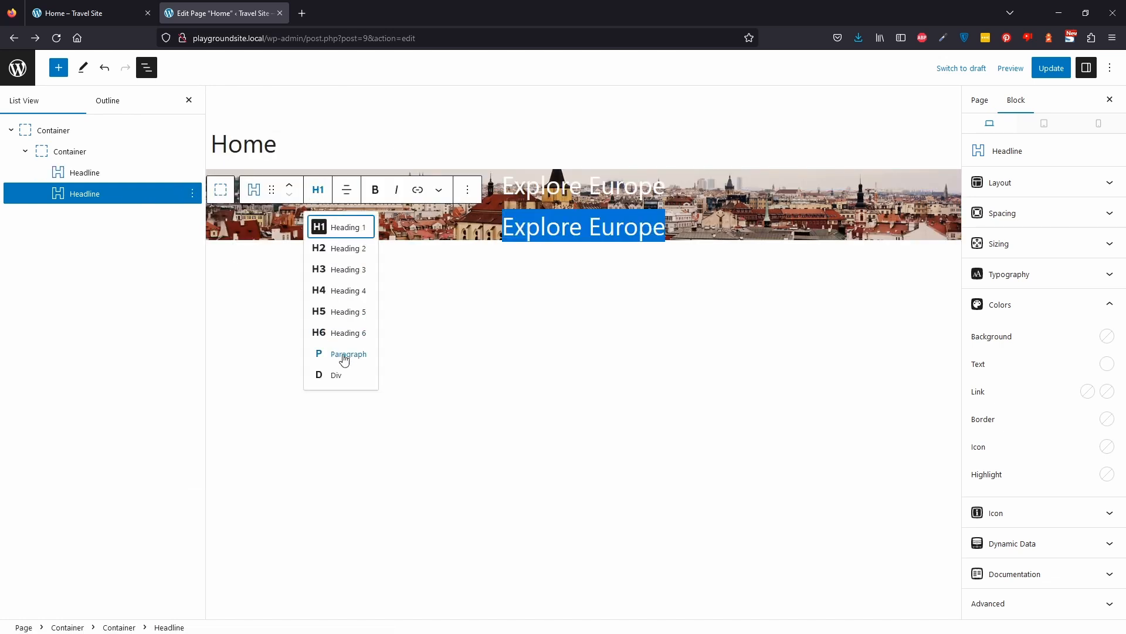
pyautogui.click(343, 357)
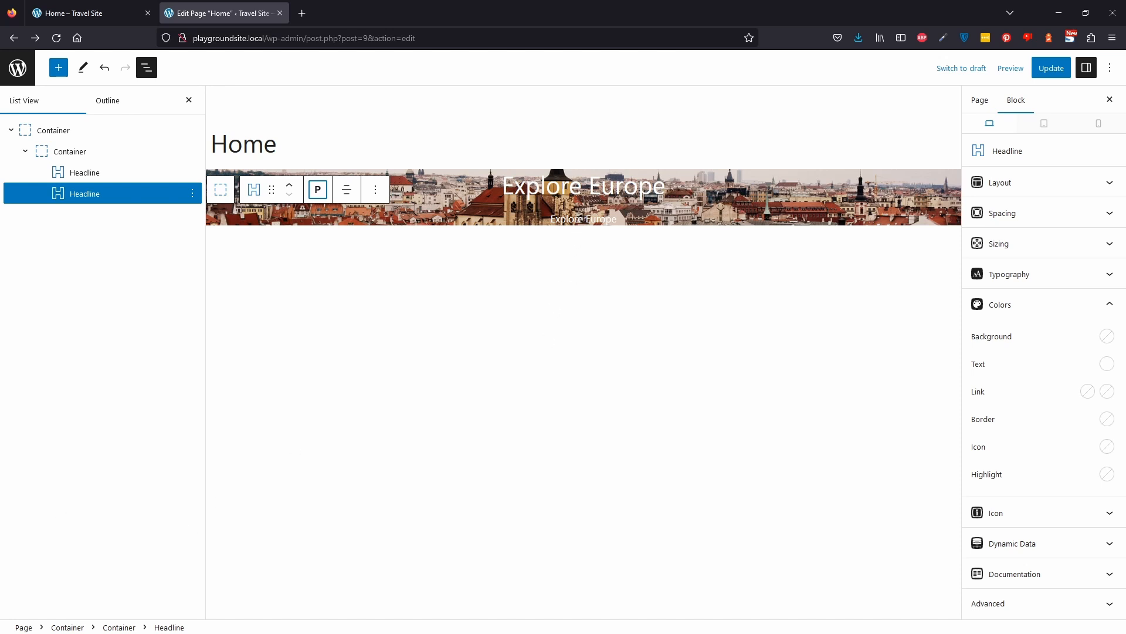
# Replace the copy's text with "Explore package holidays all across Europe for reasonable prices".
pyautogui.click(583, 219)
pyautogui.hotkey('ctrl', 'a')
pyautogui.write('Explore packa')
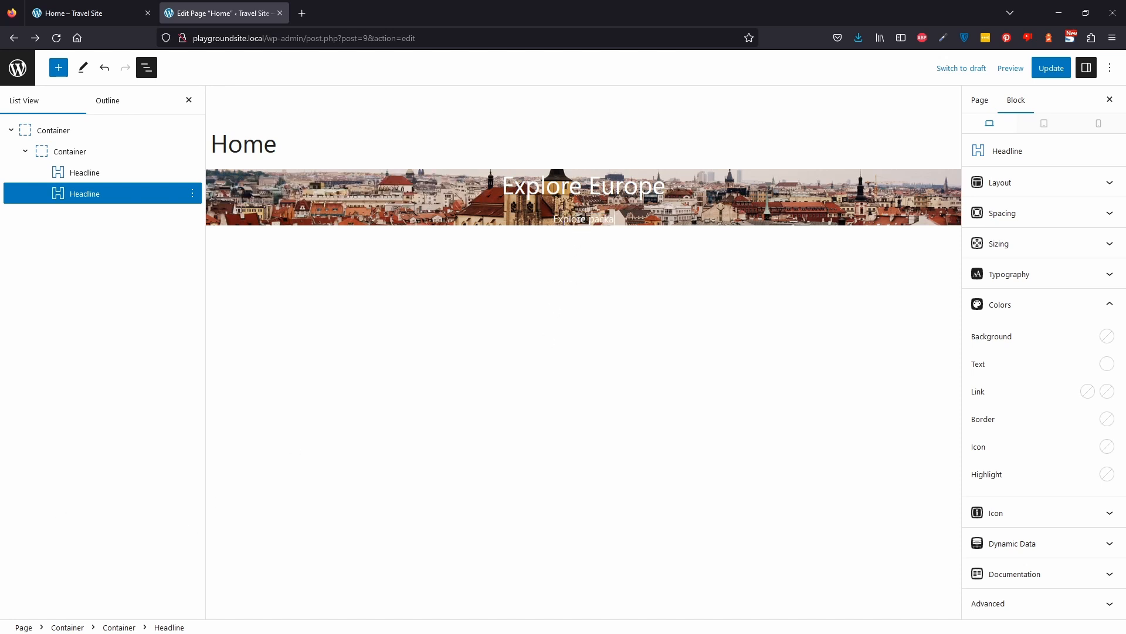
pyautogui.write('ge holidays all across Europe for er')
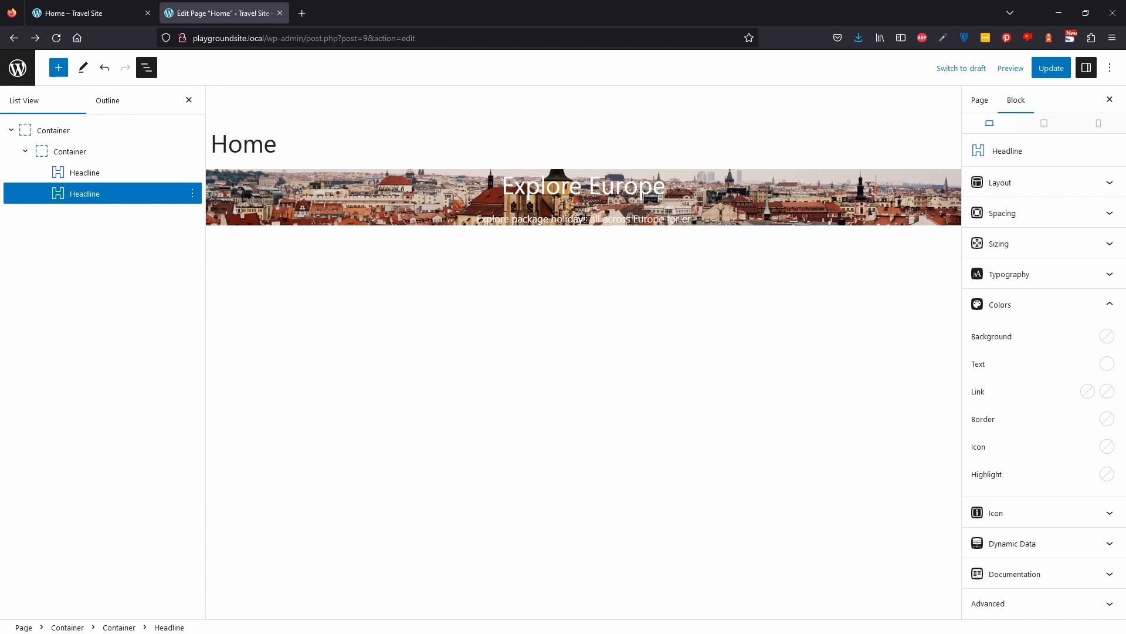
pyautogui.press('BackSpace')
pyautogui.press('BackSpace')
pyautogui.write('reasonable prices')
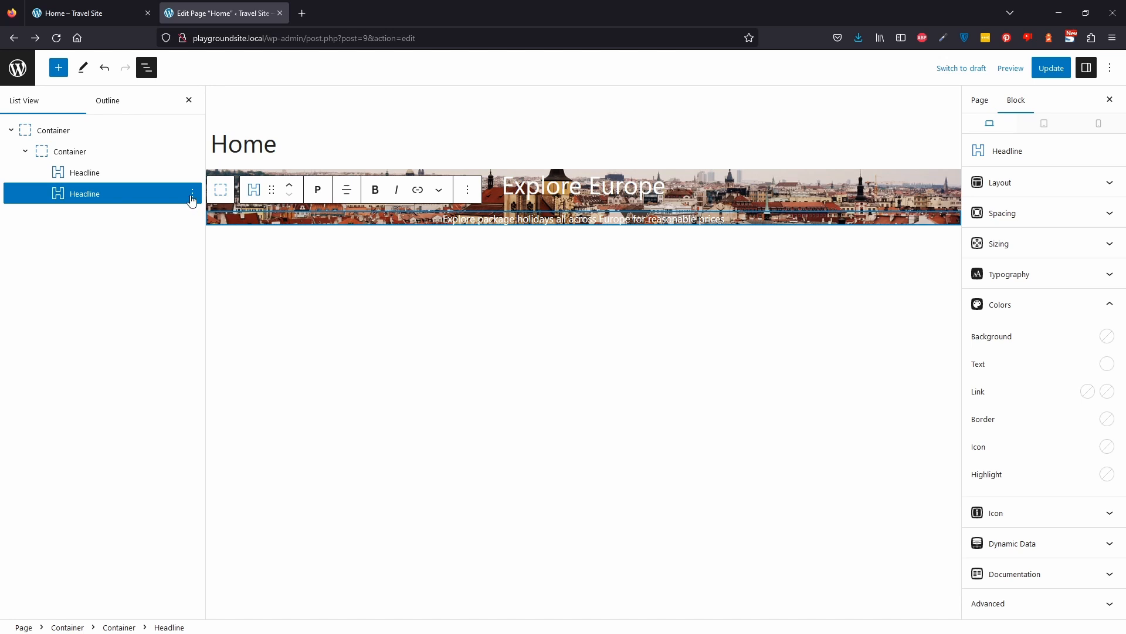
# Insert a Buttons block after the subtitle headline.
pyautogui.click(193, 195)
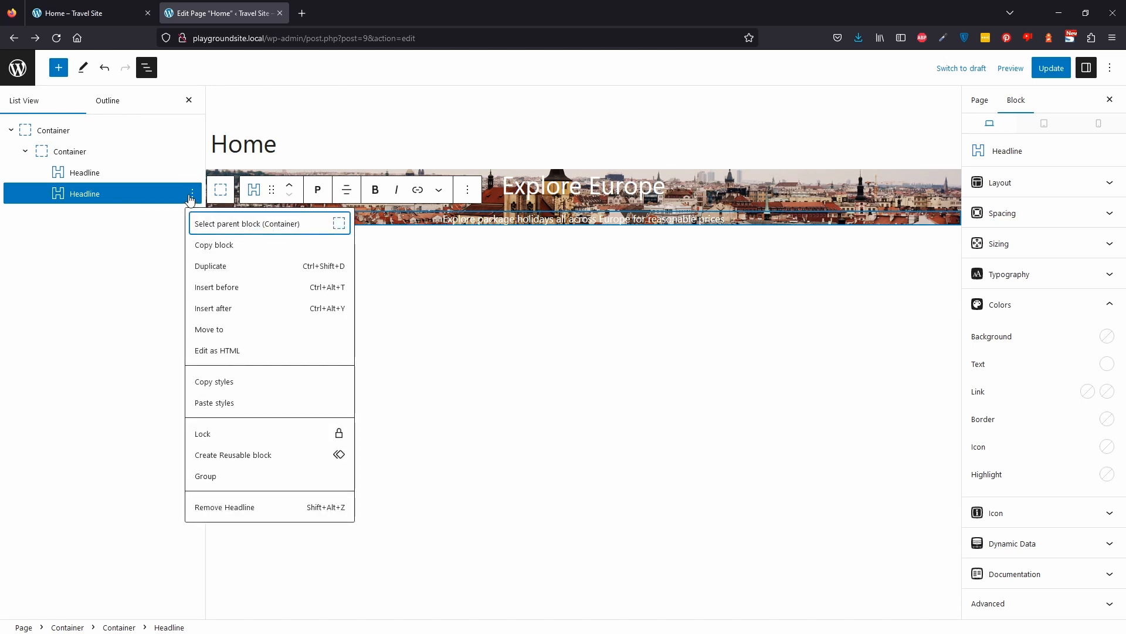
pyautogui.click(235, 316)
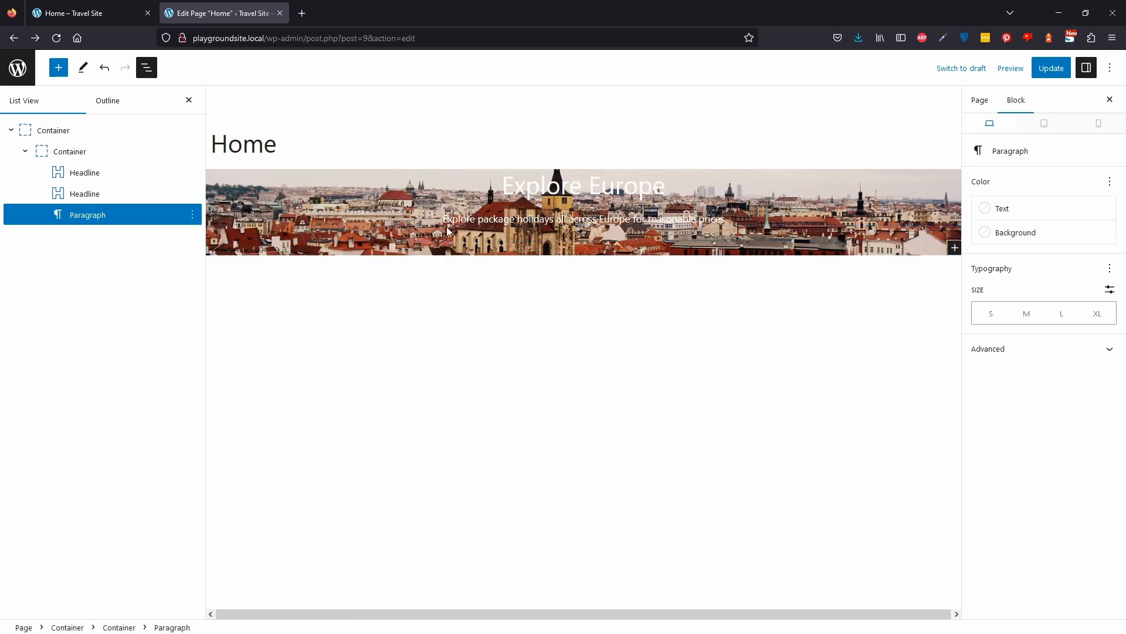
pyautogui.write('/butt')
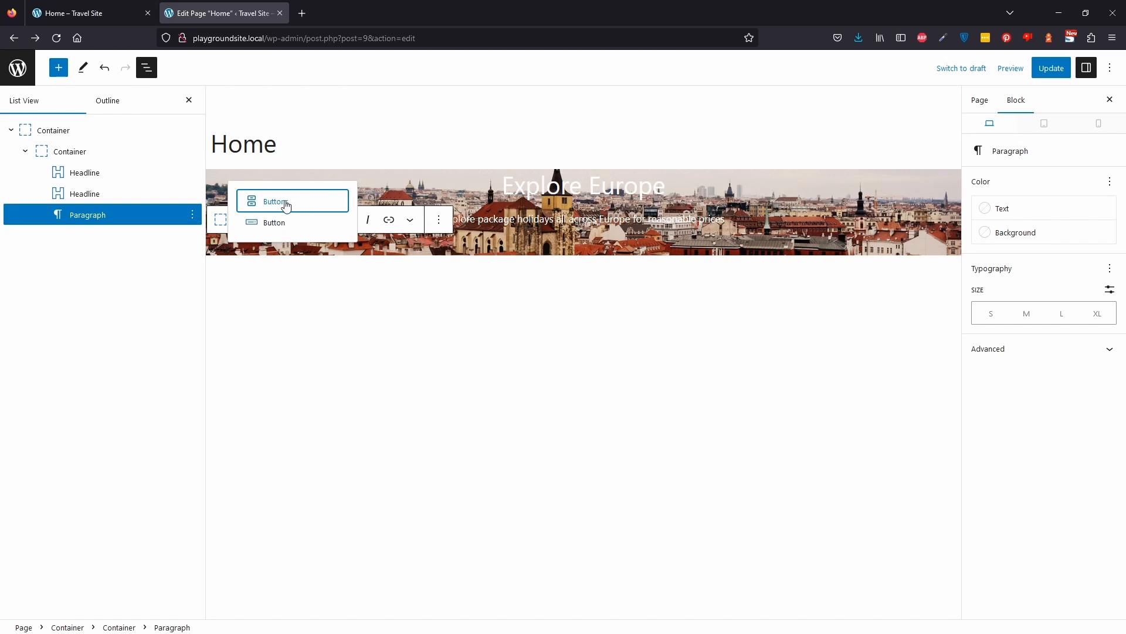
pyautogui.click(285, 203)
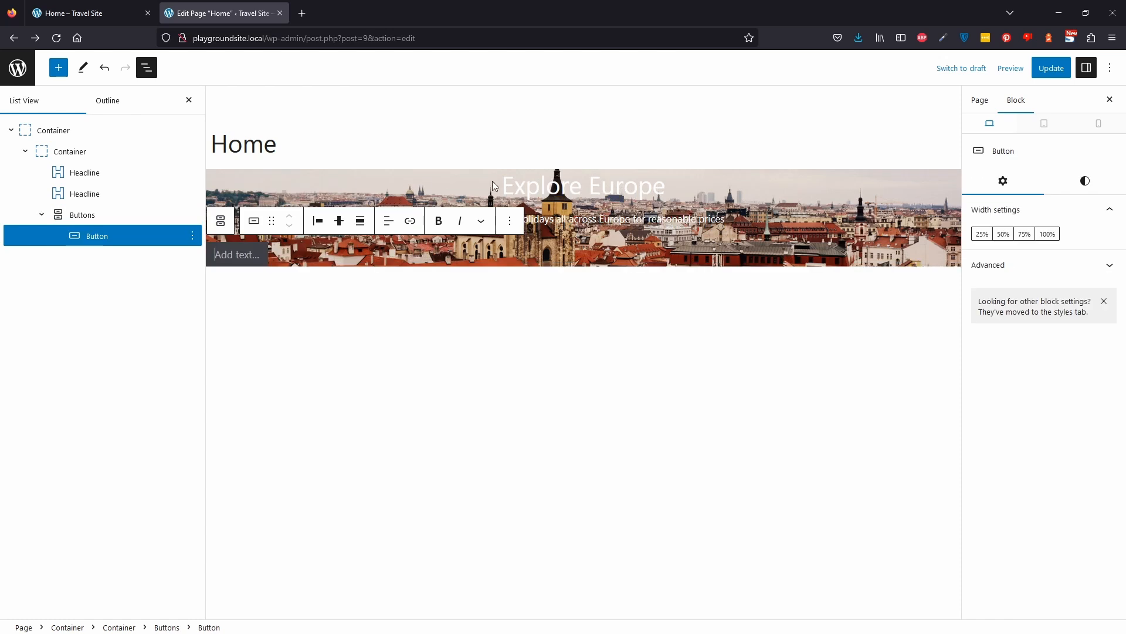
# Center the button's text and justify the Buttons block's items to the center.
pyautogui.click(387, 223)
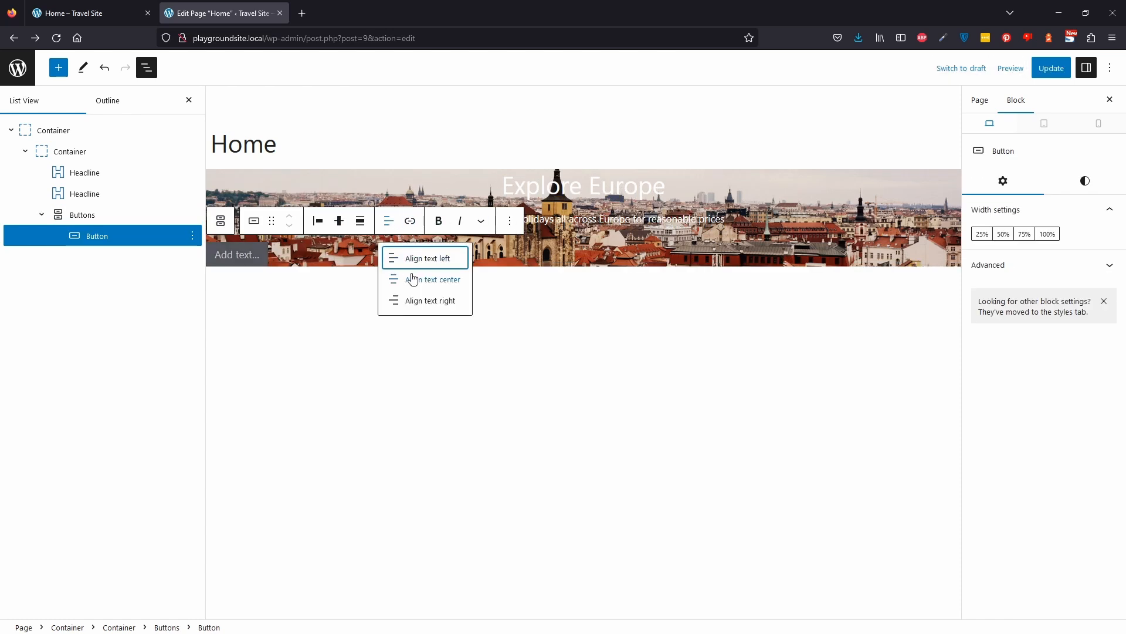
pyautogui.click(416, 283)
pyautogui.click(293, 258)
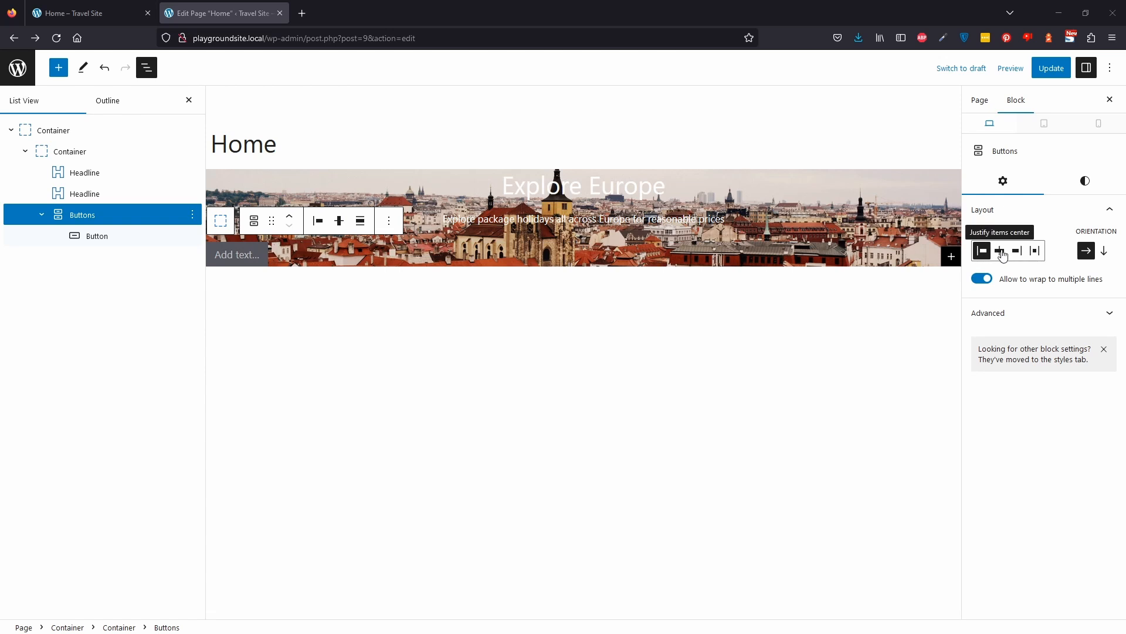
pyautogui.click(1001, 257)
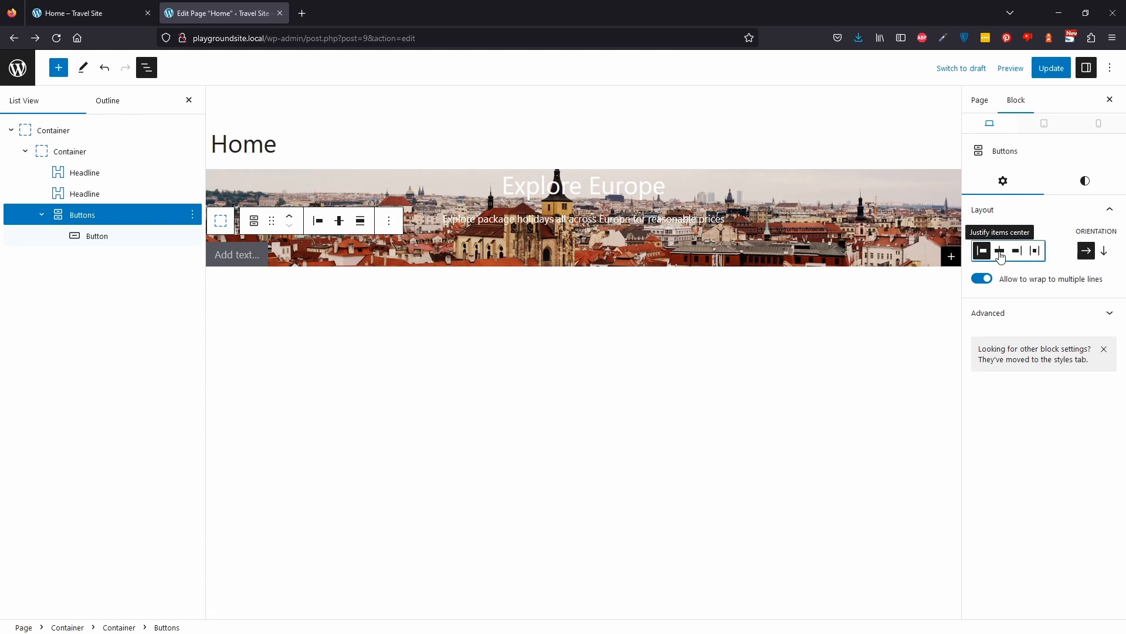
pyautogui.click(1001, 256)
# Label the button "Browse".
pyautogui.click(587, 260)
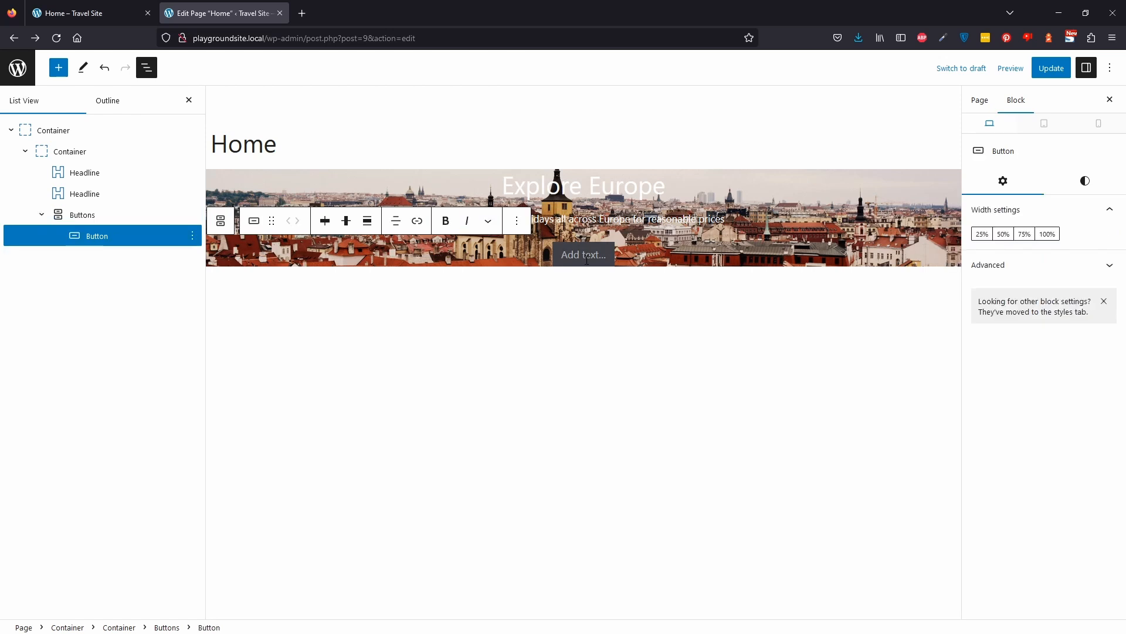
pyautogui.write('Browse')
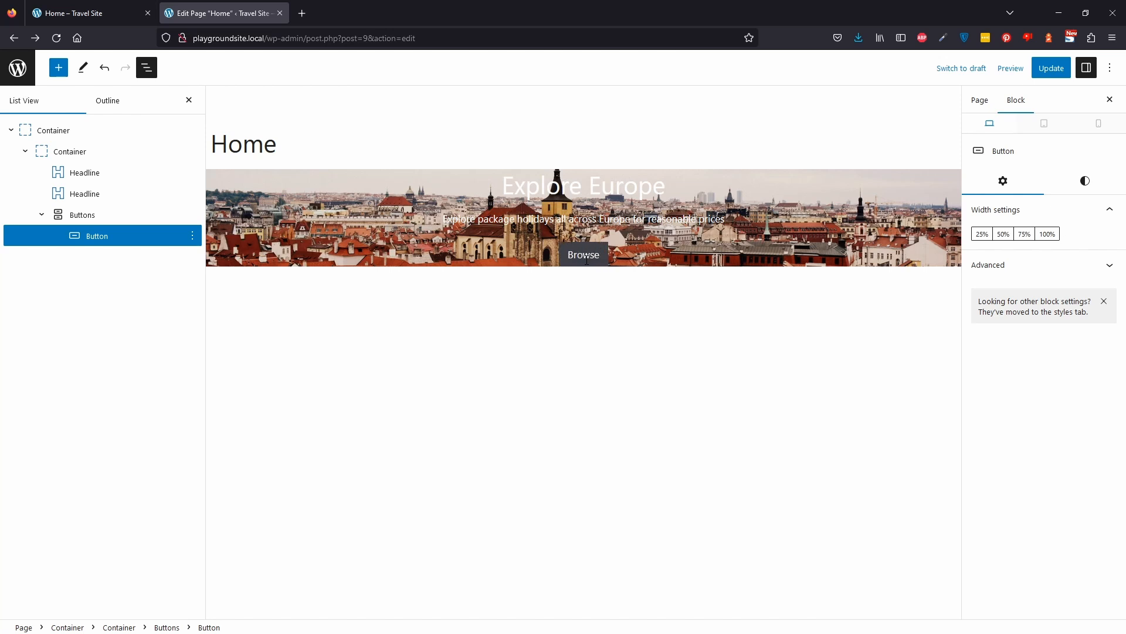
# Update the page and reload its preview tab.
pyautogui.click(1051, 68)
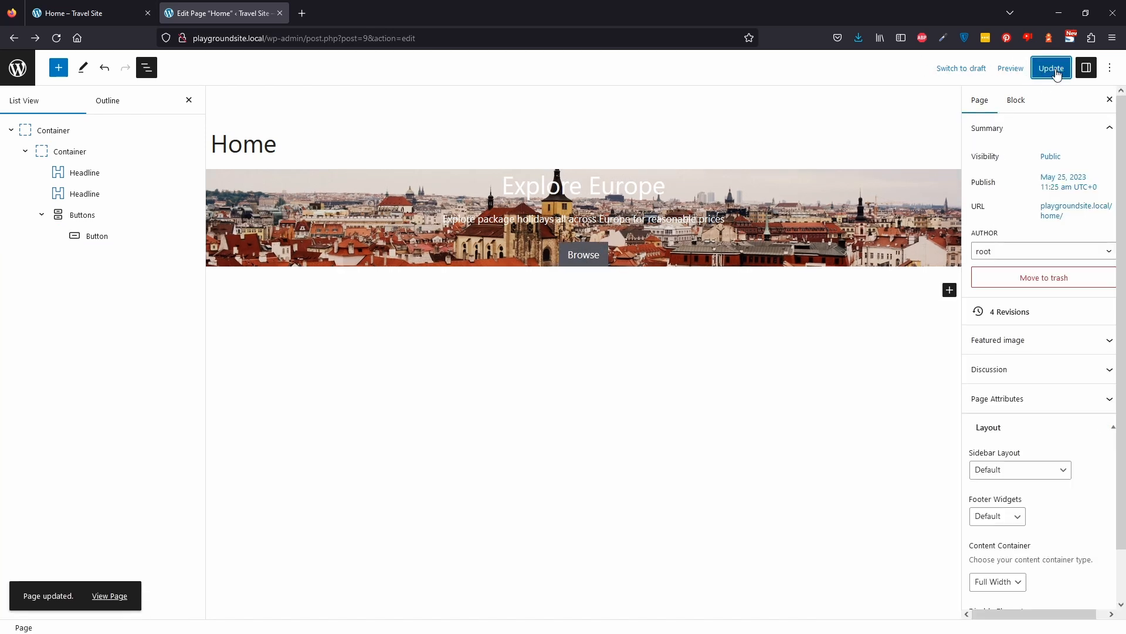
pyautogui.click(82, 13)
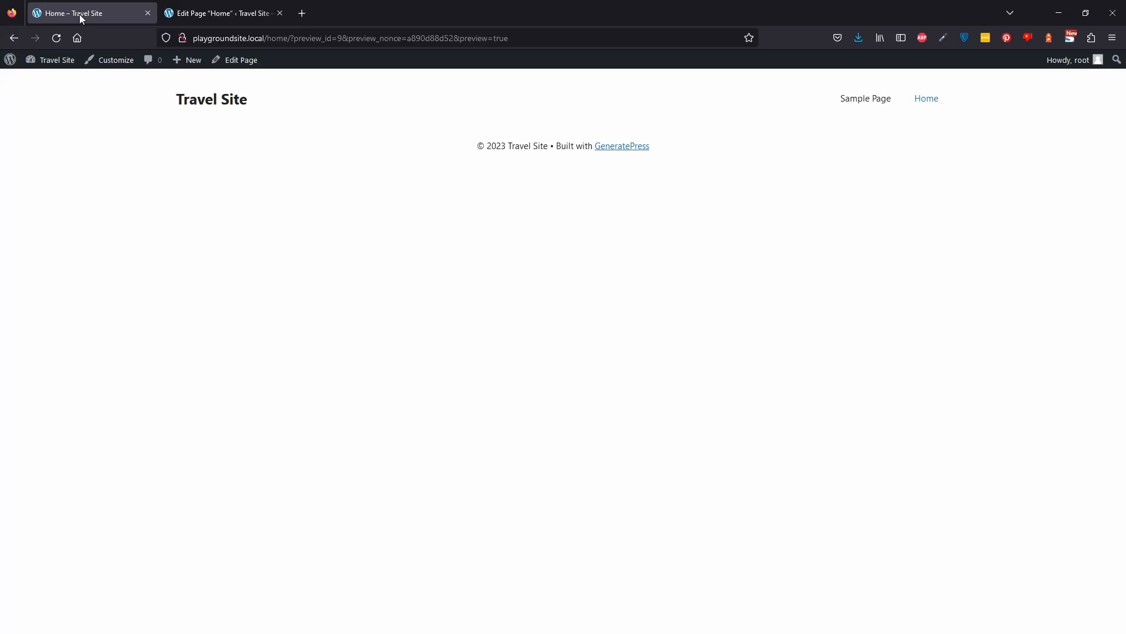
pyautogui.click(57, 37)
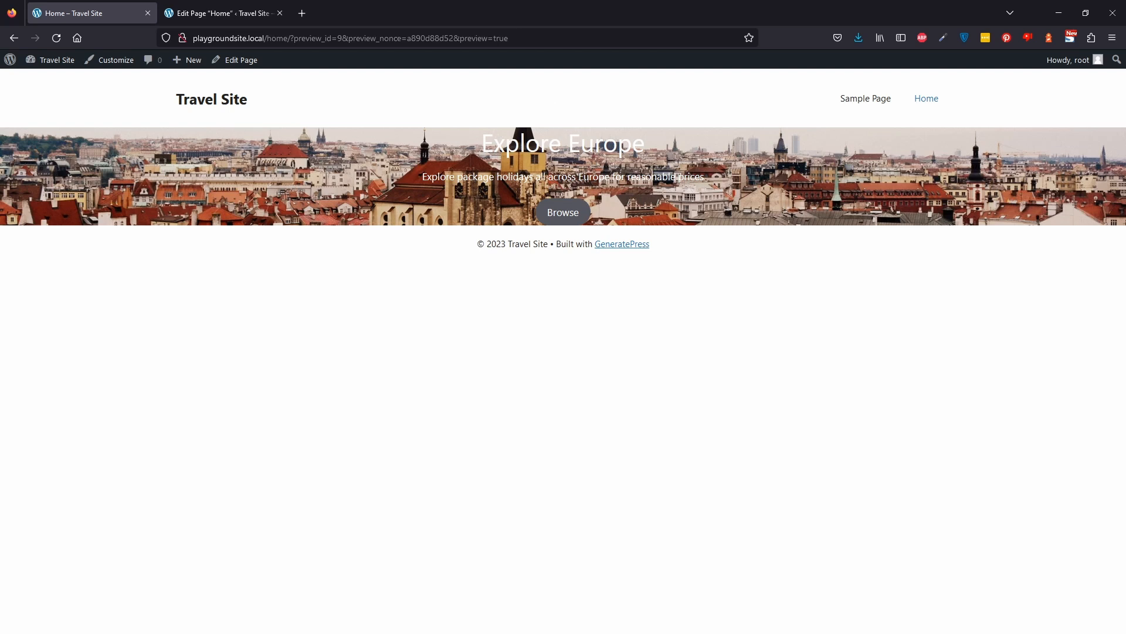
# Set the inner container's top and bottom padding to 150 px and update the page.
pyautogui.click(228, 15)
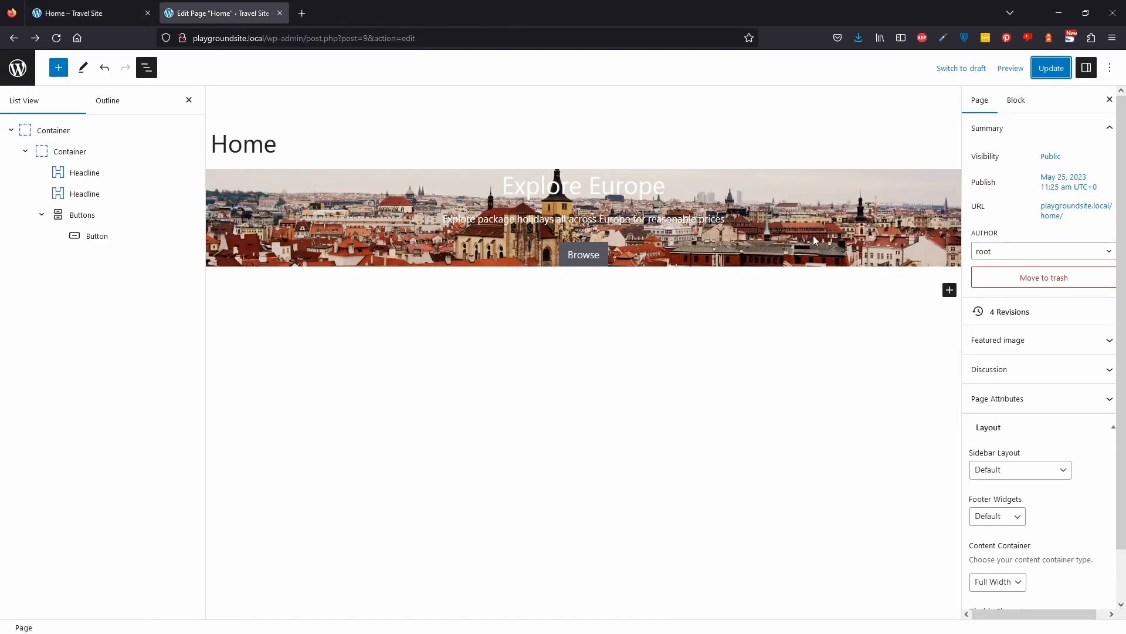
pyautogui.click(70, 152)
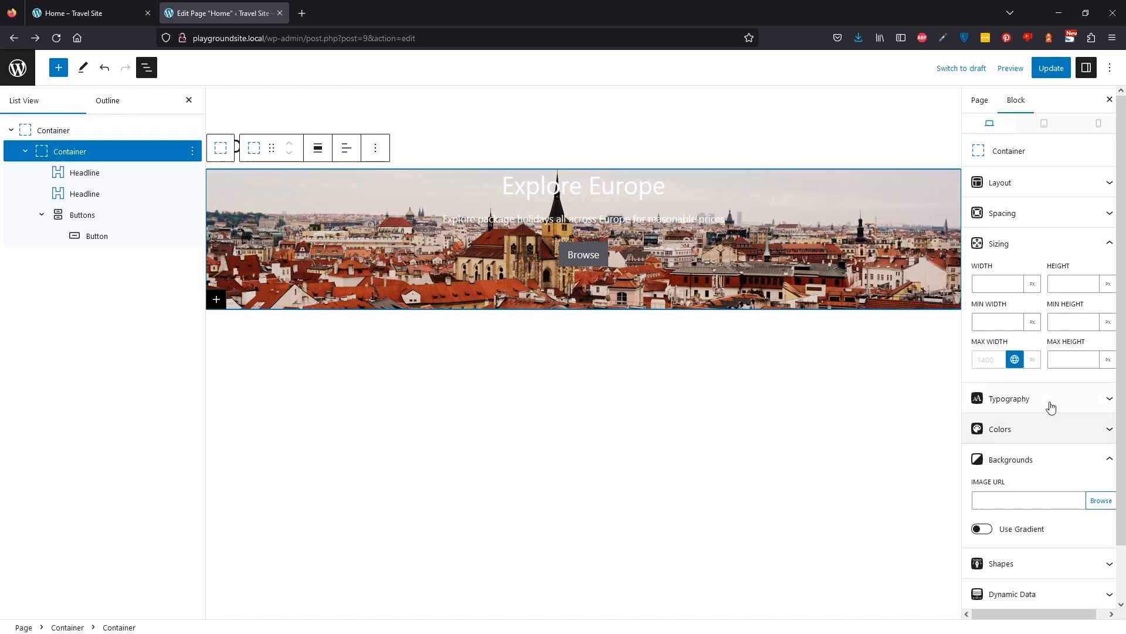
pyautogui.click(1052, 212)
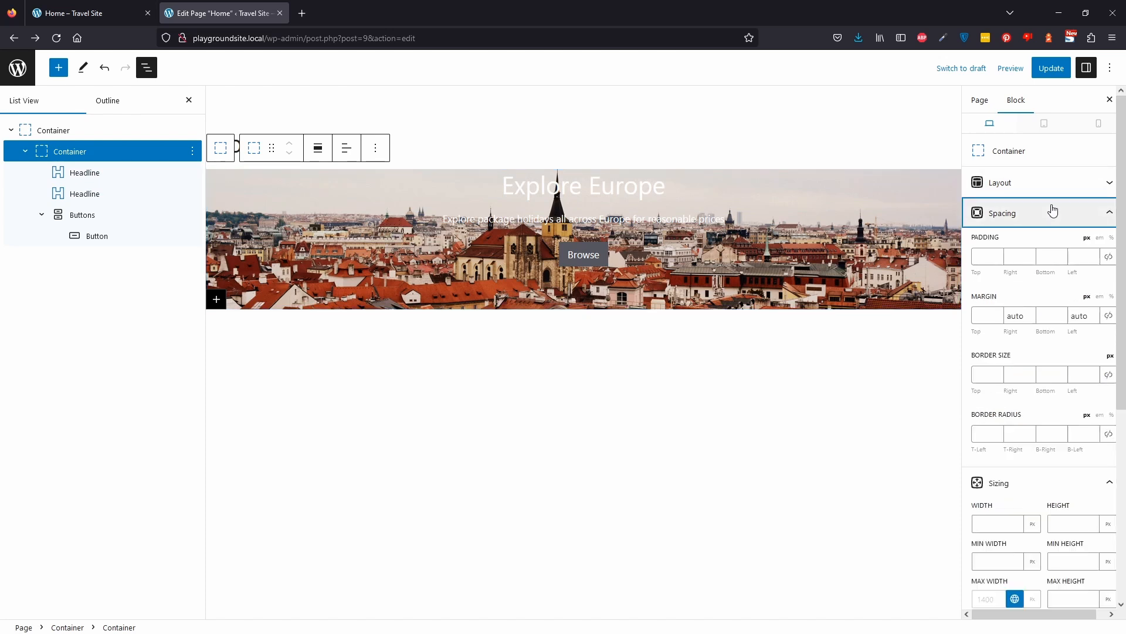
pyautogui.click(991, 260)
pyautogui.write('150')
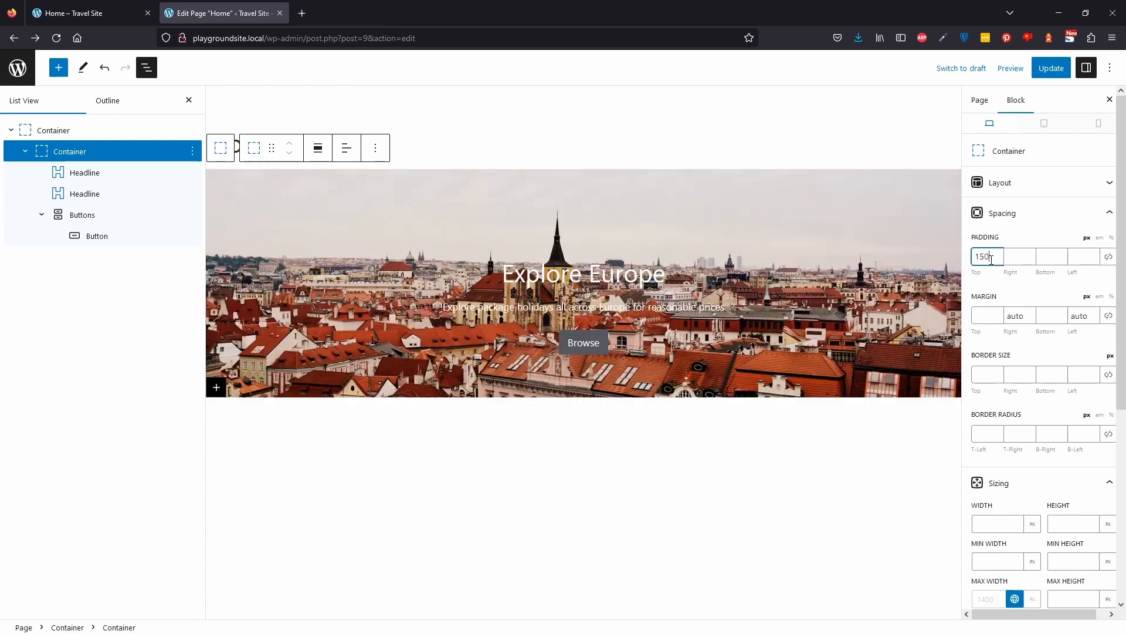
pyautogui.click(1062, 258)
pyautogui.write('150')
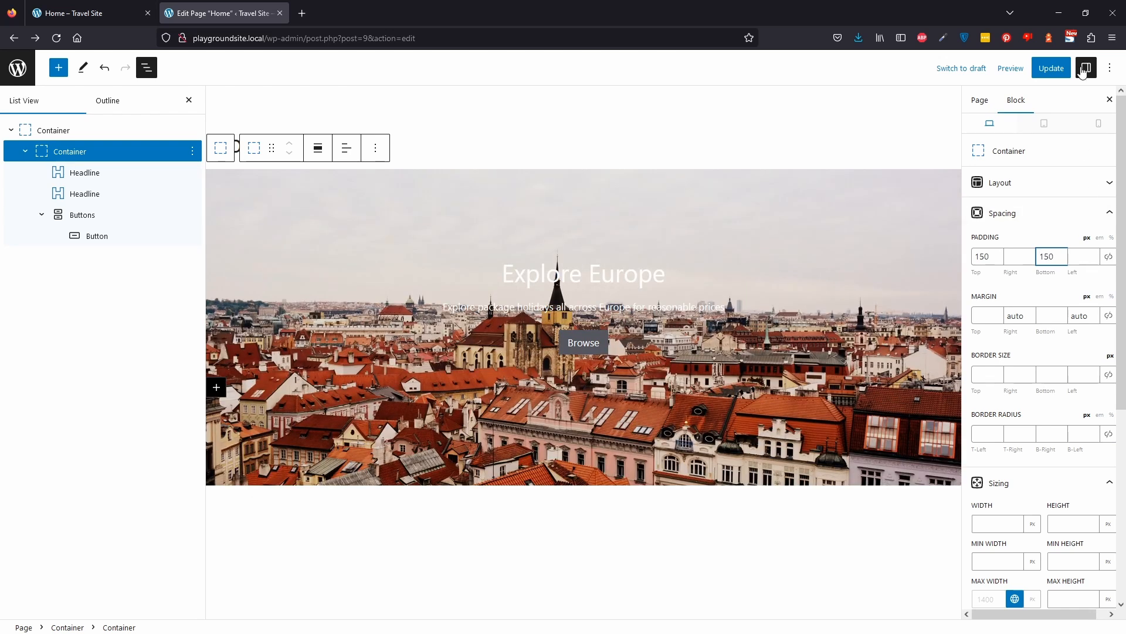
pyautogui.click(1051, 68)
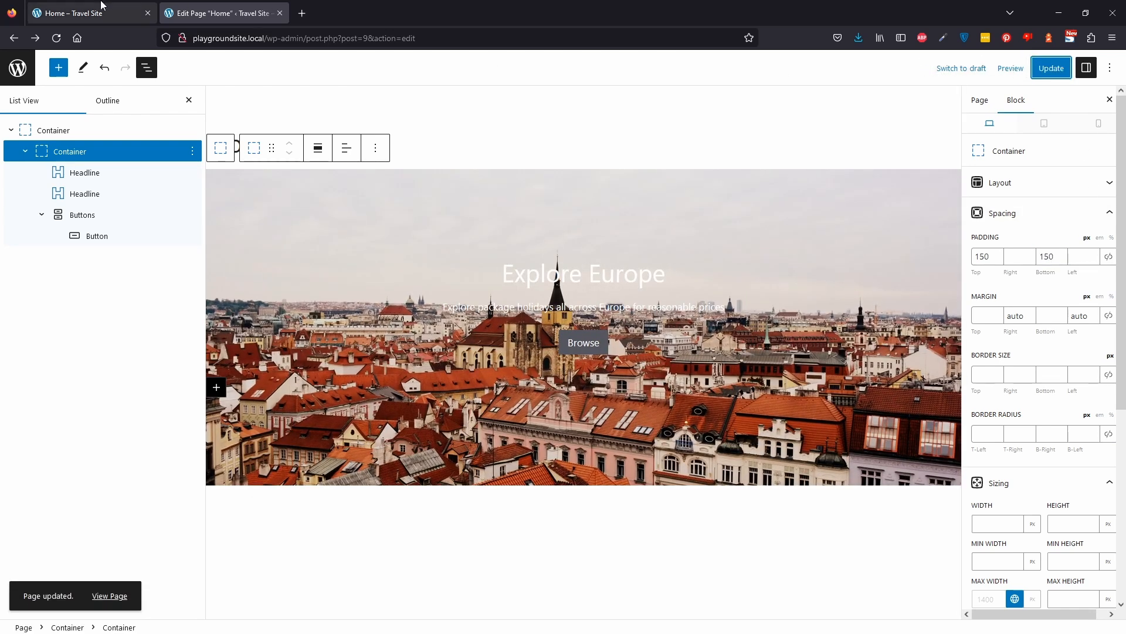
# Set the inner container's z-index to 5 and update the page.
pyautogui.click(82, 13)
pyautogui.click(57, 37)
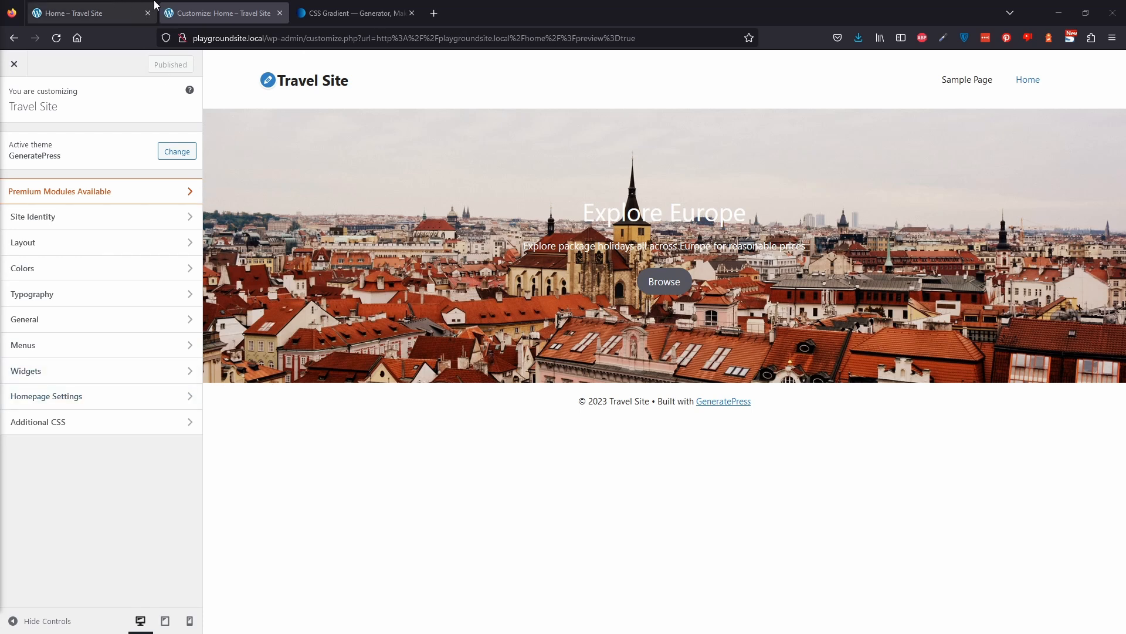
pyautogui.click(102, 5)
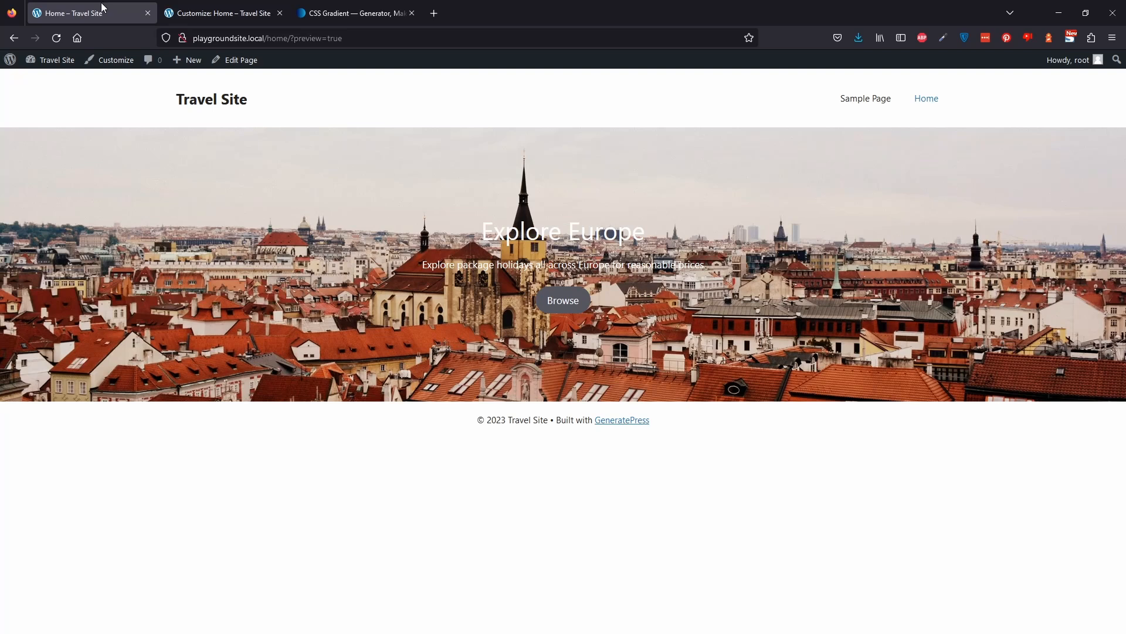
pyautogui.click(255, 72)
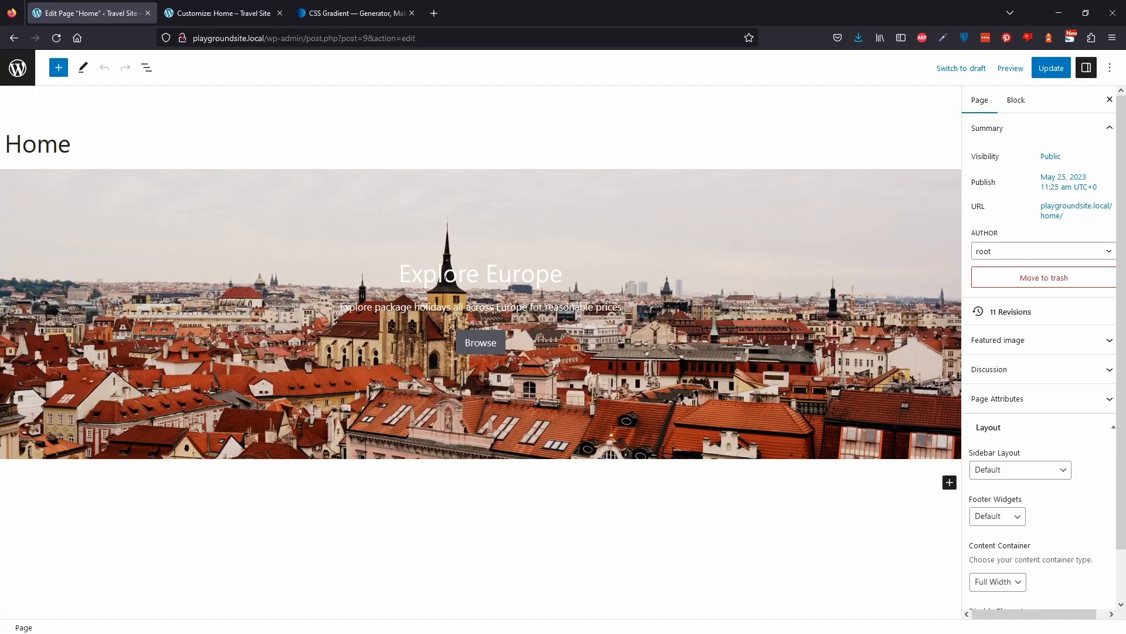
pyautogui.click(147, 67)
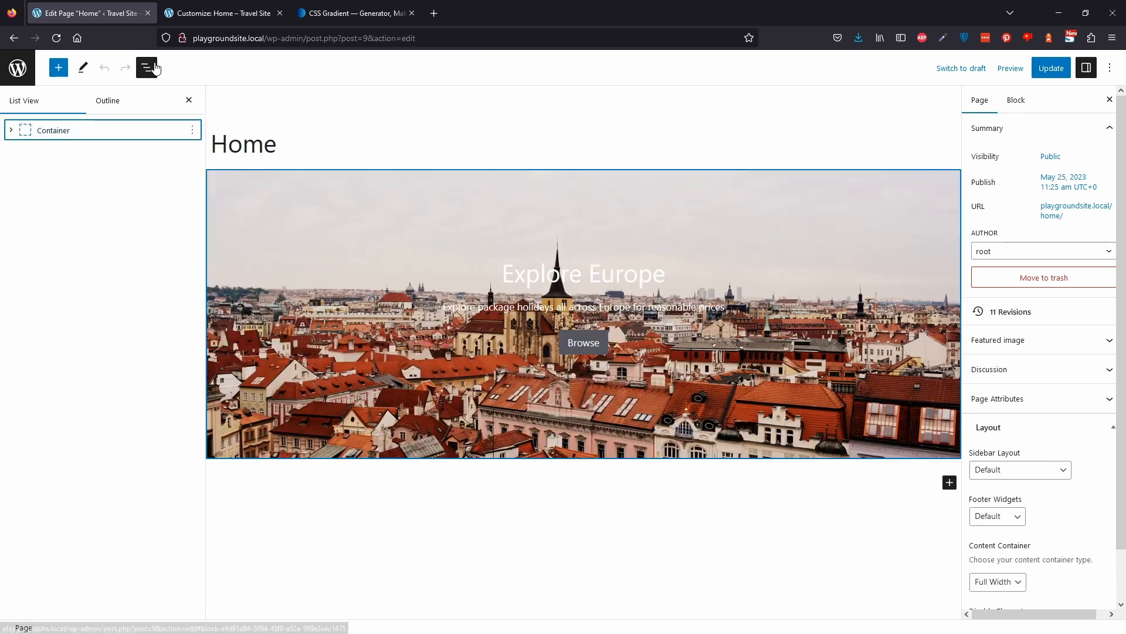
pyautogui.click(11, 130)
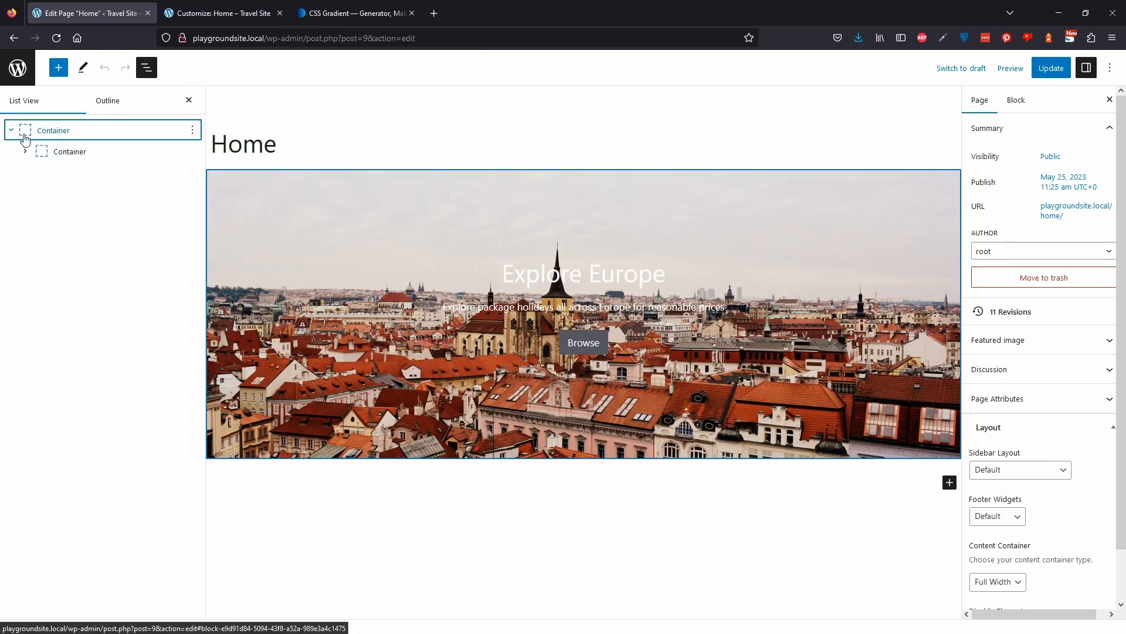
pyautogui.click(83, 157)
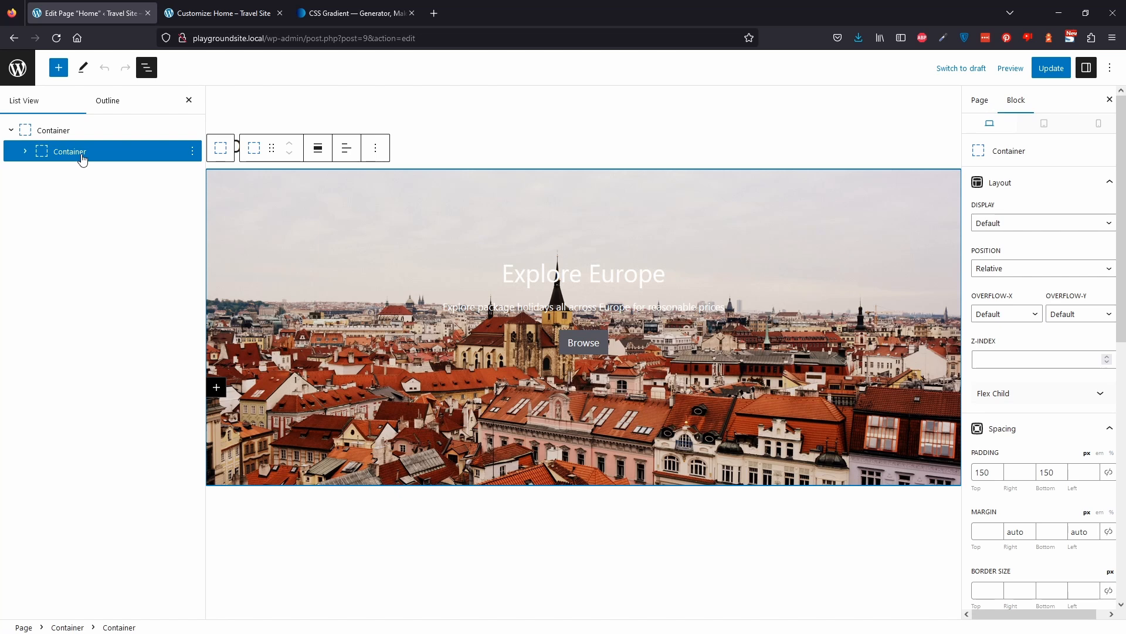
pyautogui.click(1014, 354)
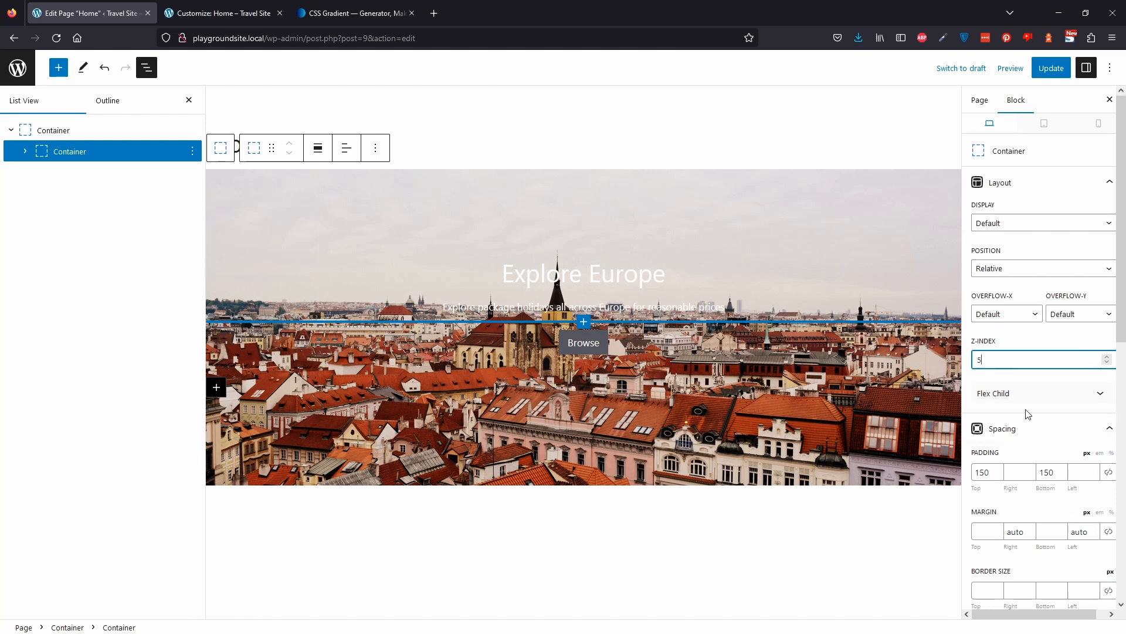
pyautogui.click(1064, 70)
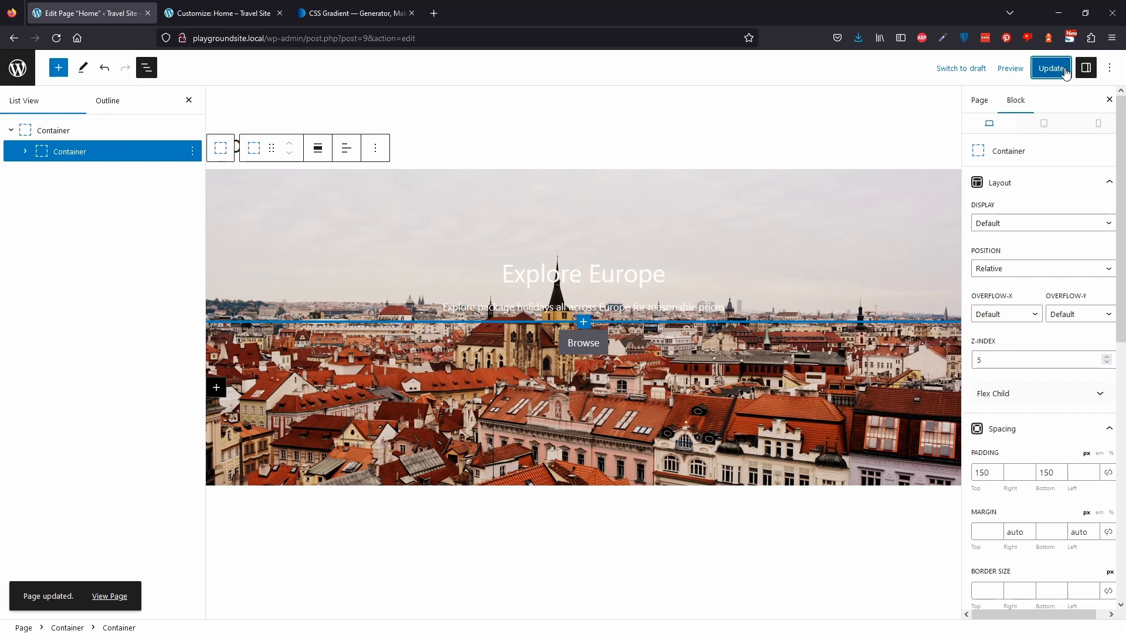
# Paste CSS into Additional CSS giving .page-hero relative positioning and a ::before overlay with a blue linear-gradient.
pyautogui.click(224, 6)
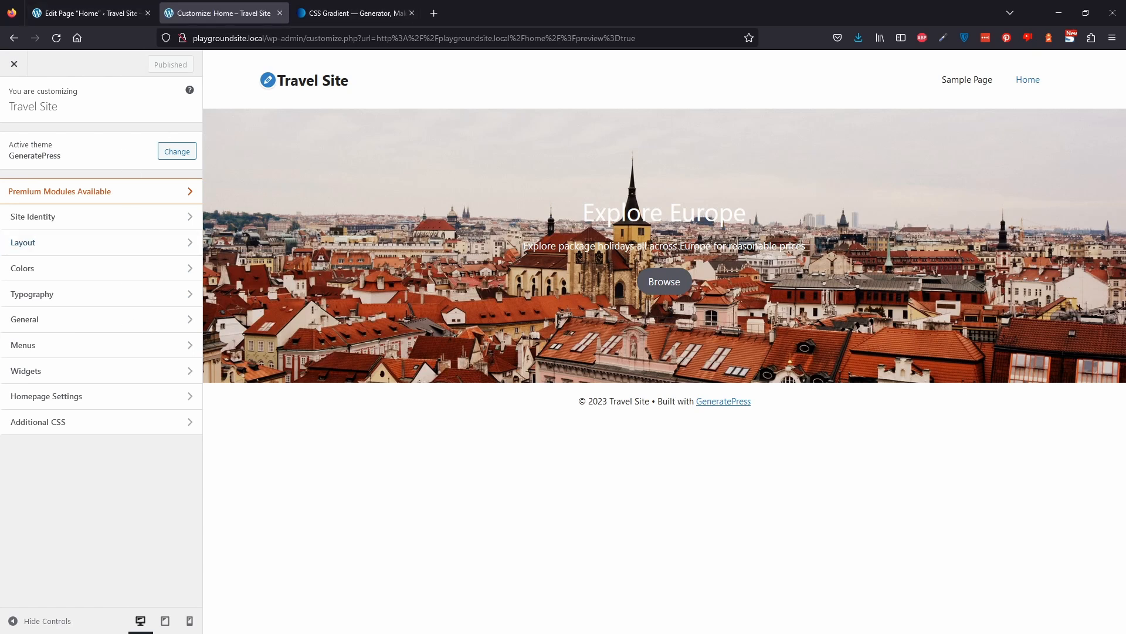
pyautogui.click(130, 431)
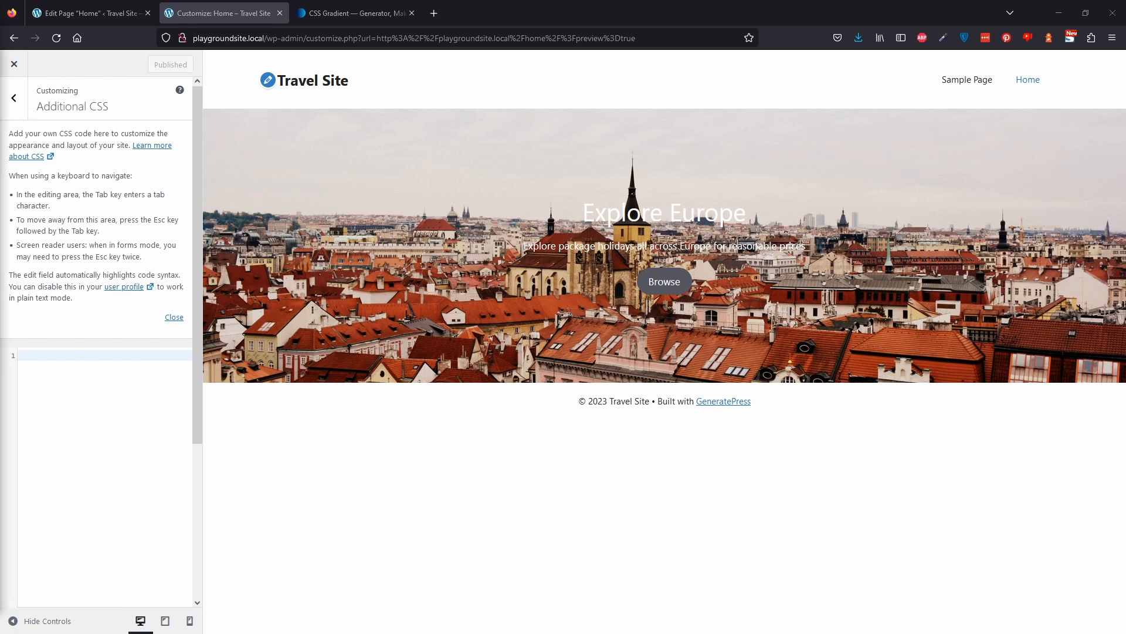
pyautogui.click(67, 361)
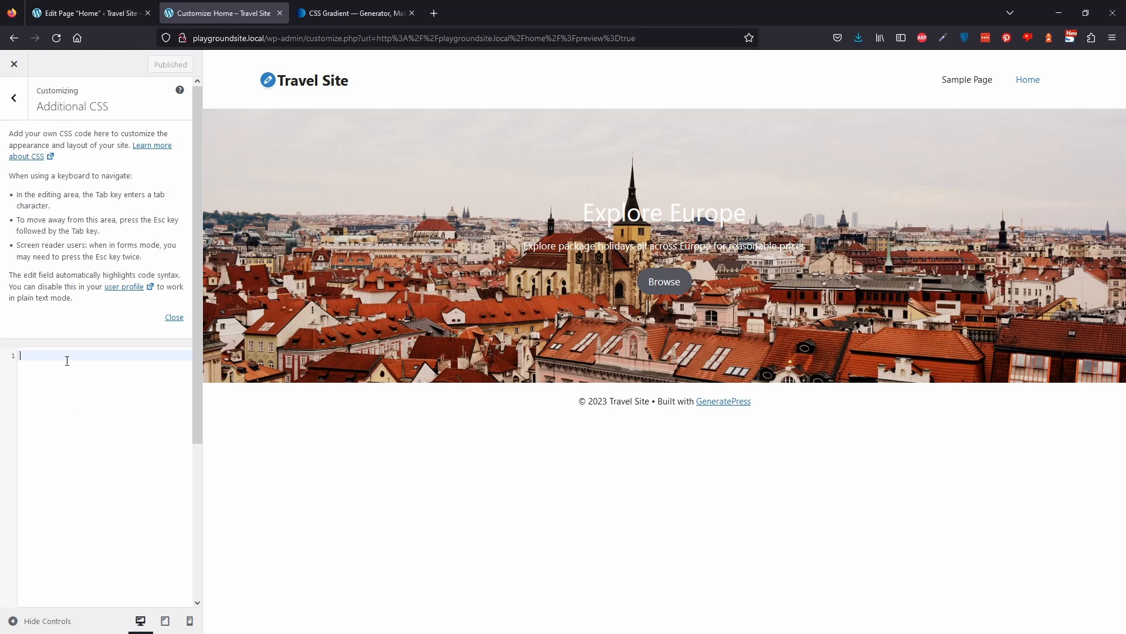
pyautogui.write('.page-hero{     position: relative; }  .page-hero::before {   content: "";   position: absolute;   top: 0;   right: 0;   bottom: 0;   left: 0;   background: linear-gradient(106deg, rgba(28,73,70,0.6) 0%, rgba(4,49,112,0.8) 100%); }')
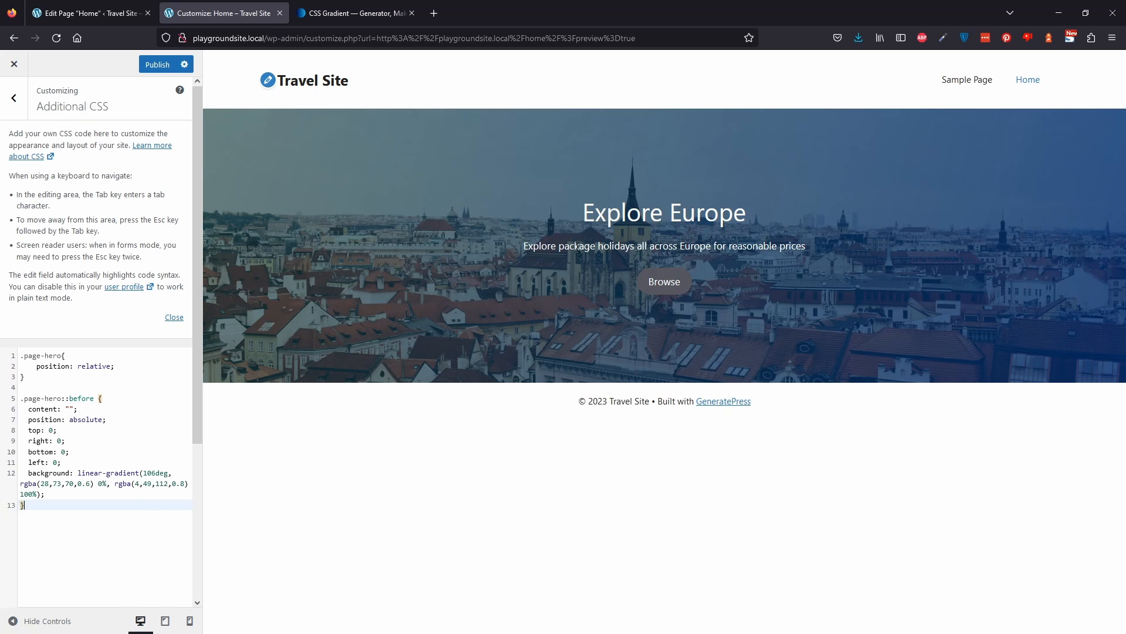
# Inspect the outer container's additional CSS class field for page-hero and update the page.
pyautogui.click(326, 14)
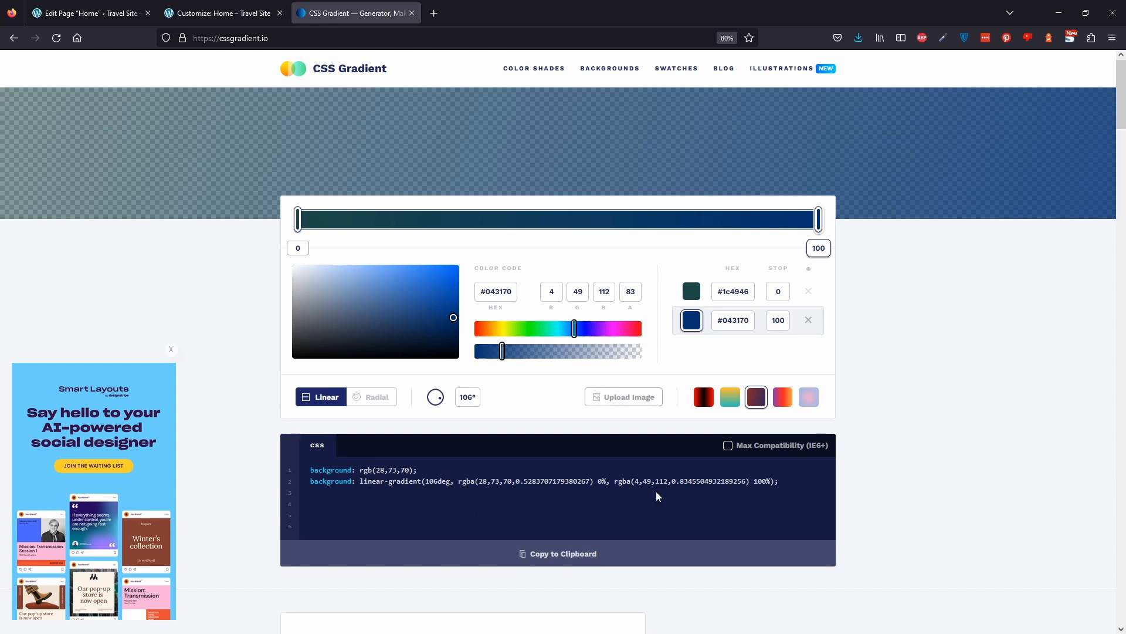
pyautogui.click(205, 12)
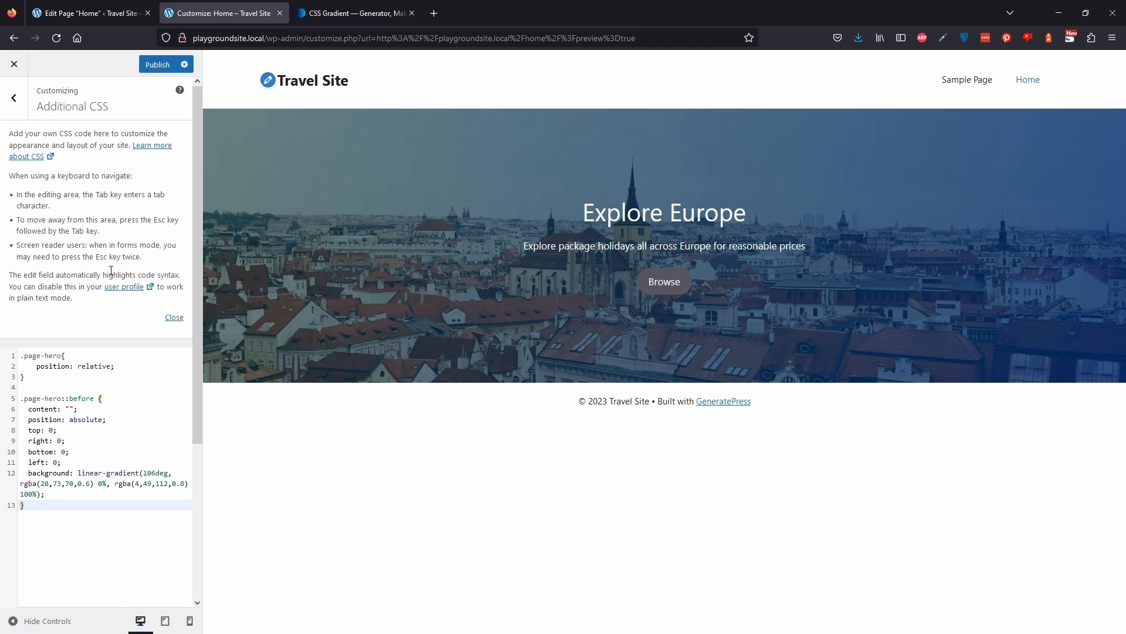
pyautogui.click(114, 5)
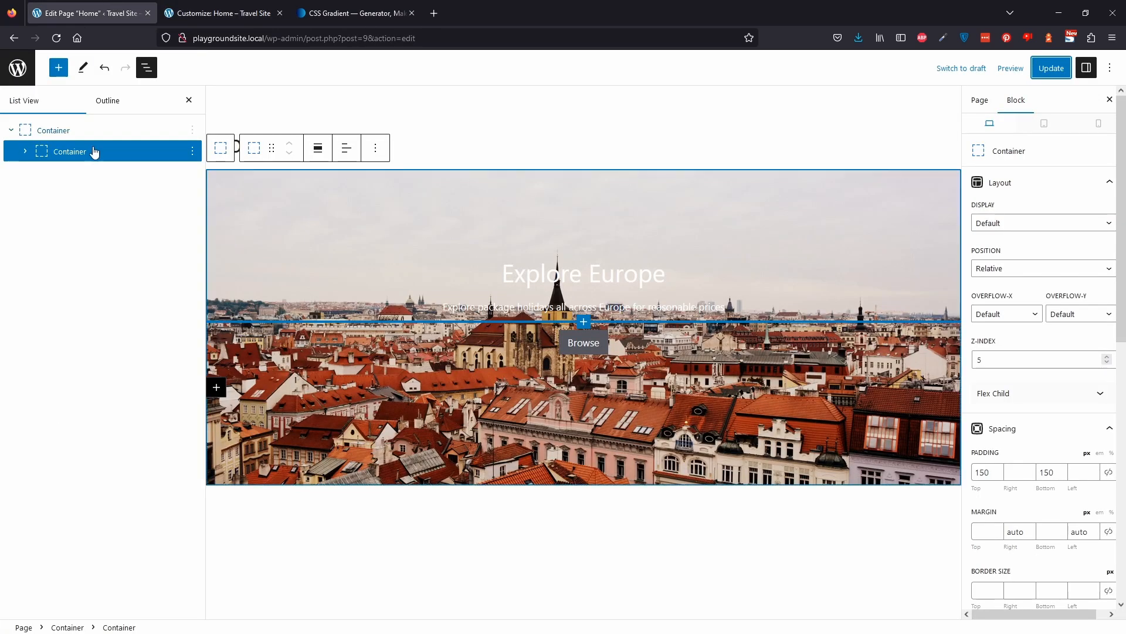
pyautogui.click(54, 131)
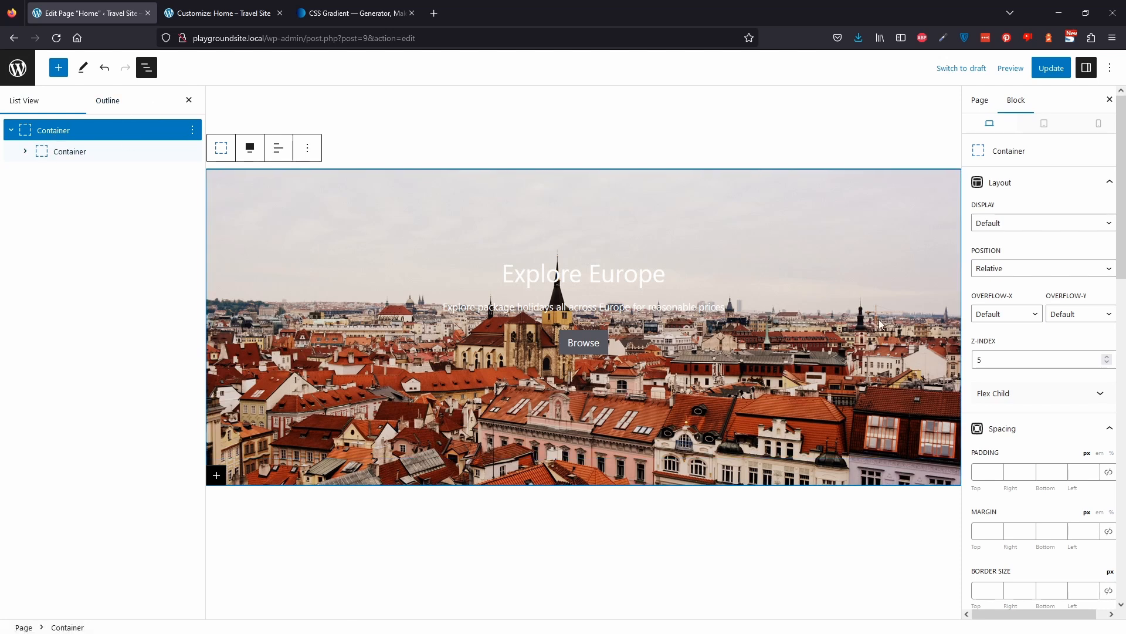
pyautogui.scroll(-7, 1048, 444)
pyautogui.scroll(-7, 1047, 446)
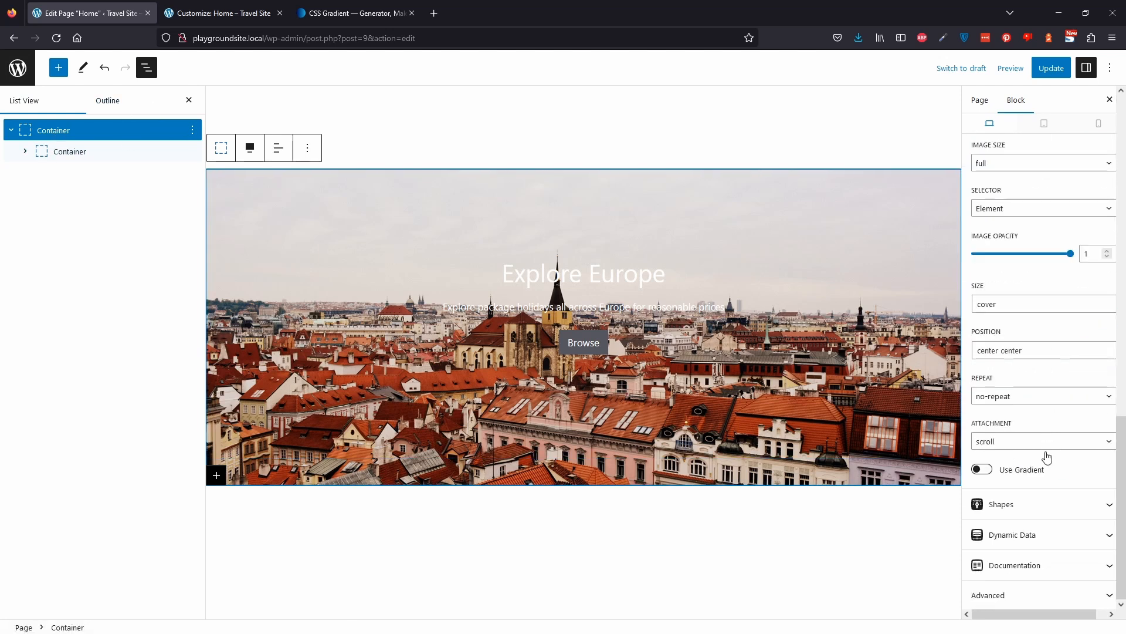
pyautogui.click(1087, 601)
pyautogui.scroll(-3, 1078, 563)
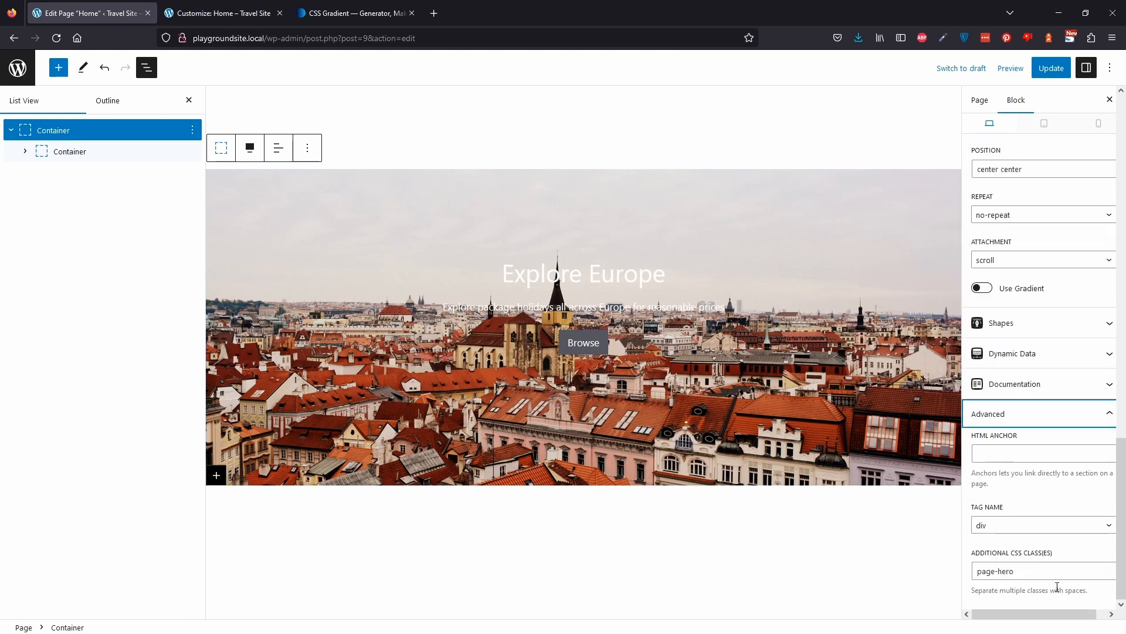
pyautogui.moveTo(1043, 574); pyautogui.dragTo(957, 573)
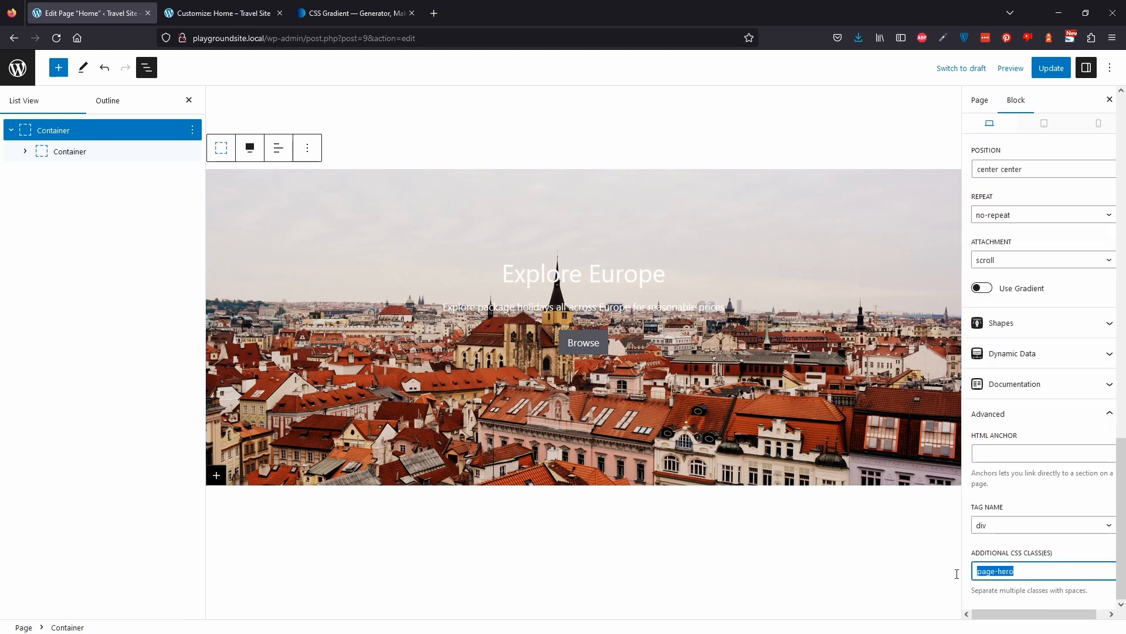
pyautogui.click(1026, 567)
pyautogui.click(1051, 68)
# Publish the Additional CSS changes in the Customizer.
pyautogui.click(207, 12)
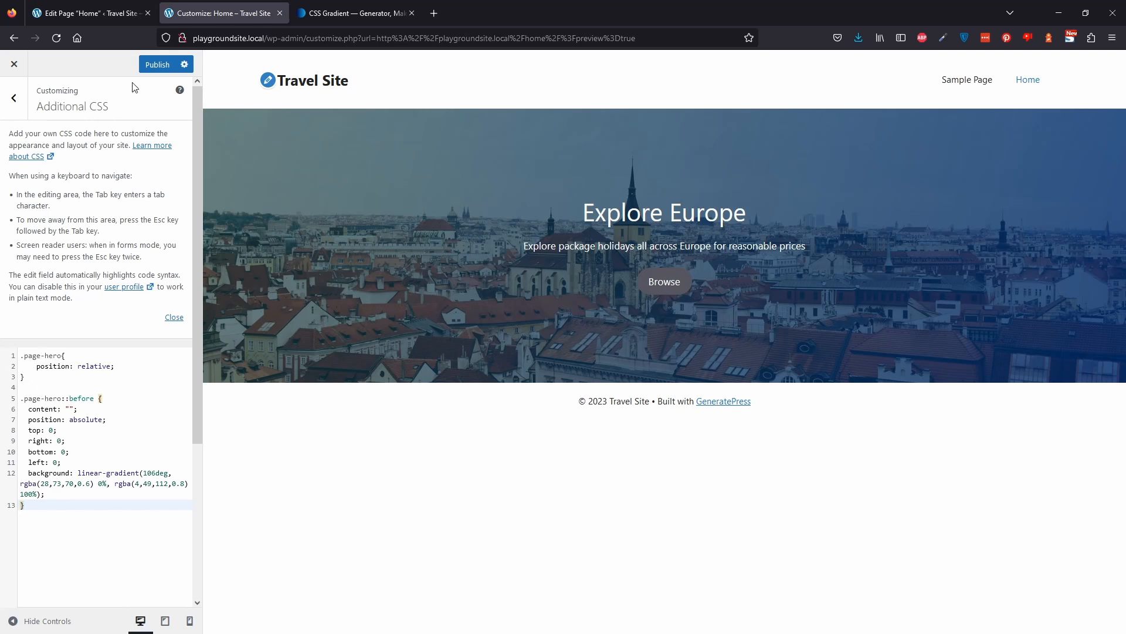
pyautogui.click(156, 65)
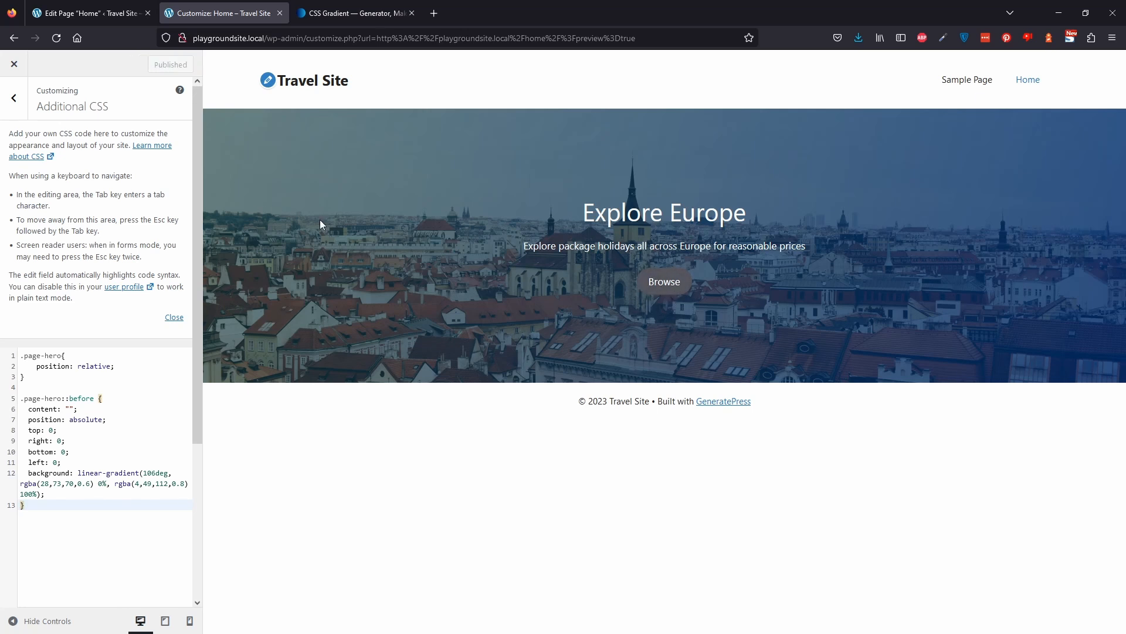
pyautogui.click(16, 99)
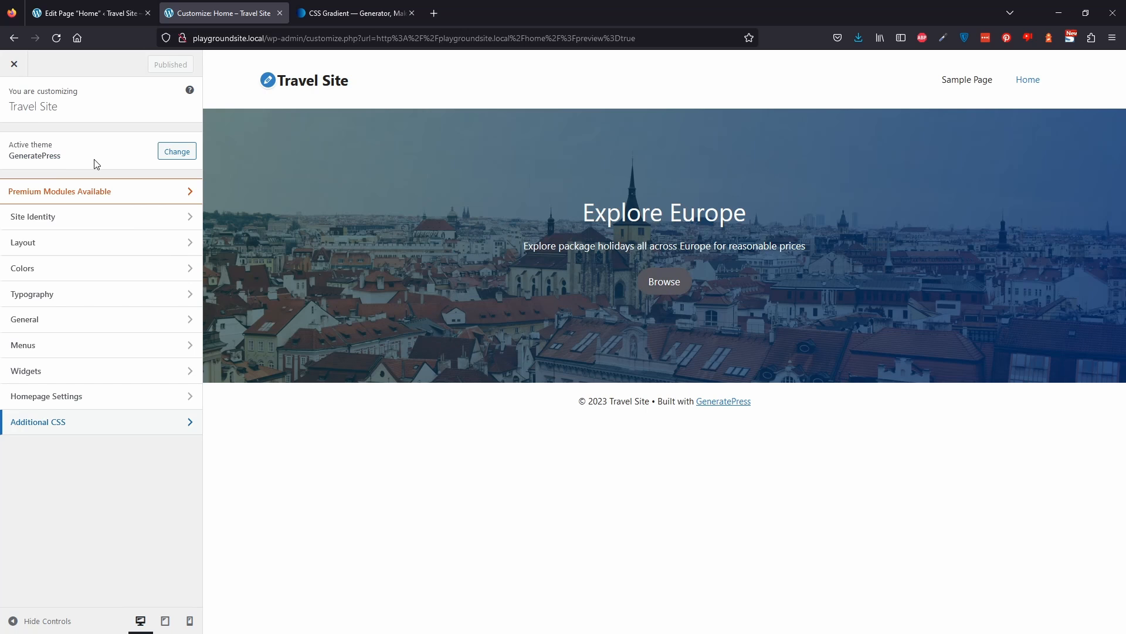
# Set the buttons' background color to a golden yellow, publish, and close the Customizer.
pyautogui.click(53, 281)
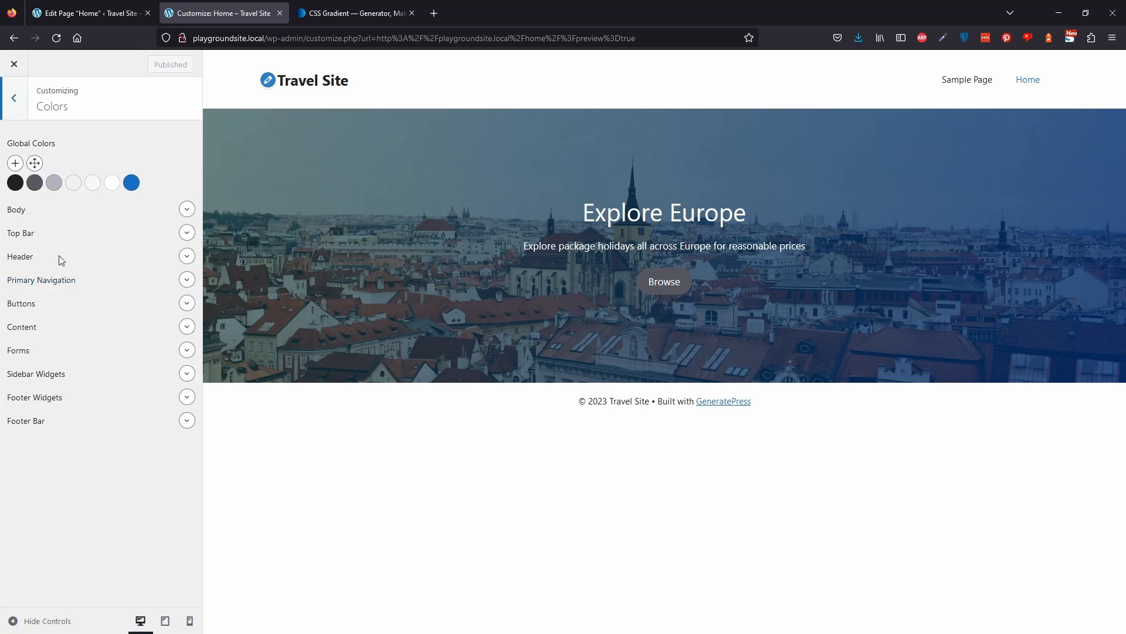
pyautogui.click(188, 302)
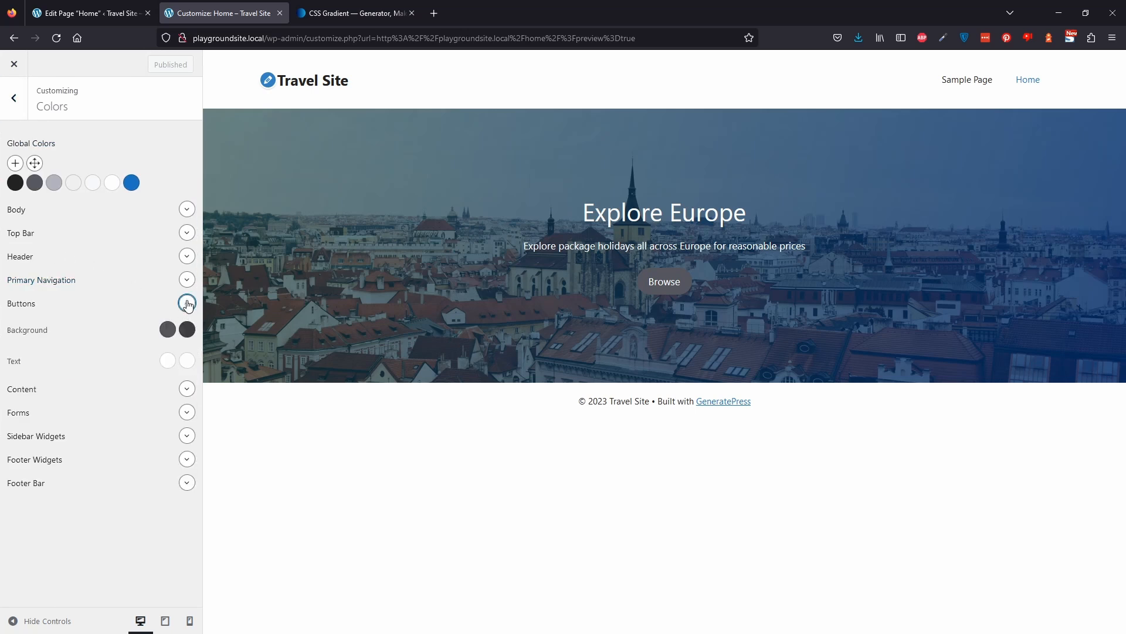
pyautogui.click(168, 329)
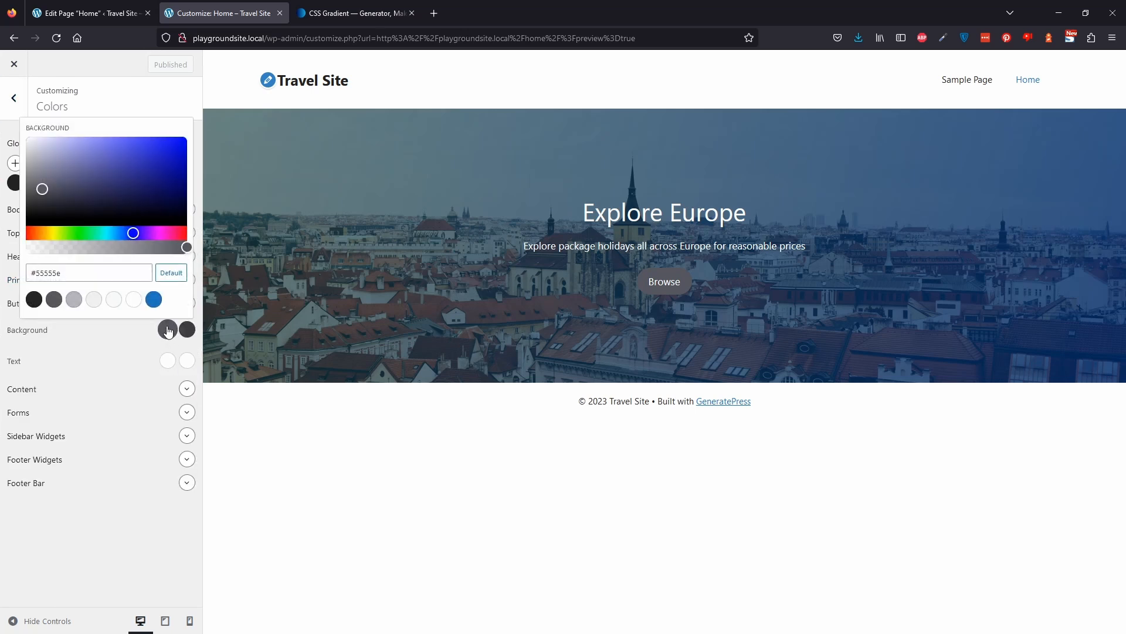
pyautogui.moveTo(59, 231); pyautogui.dragTo(45, 231)
pyautogui.moveTo(118, 188); pyautogui.dragTo(175, 129)
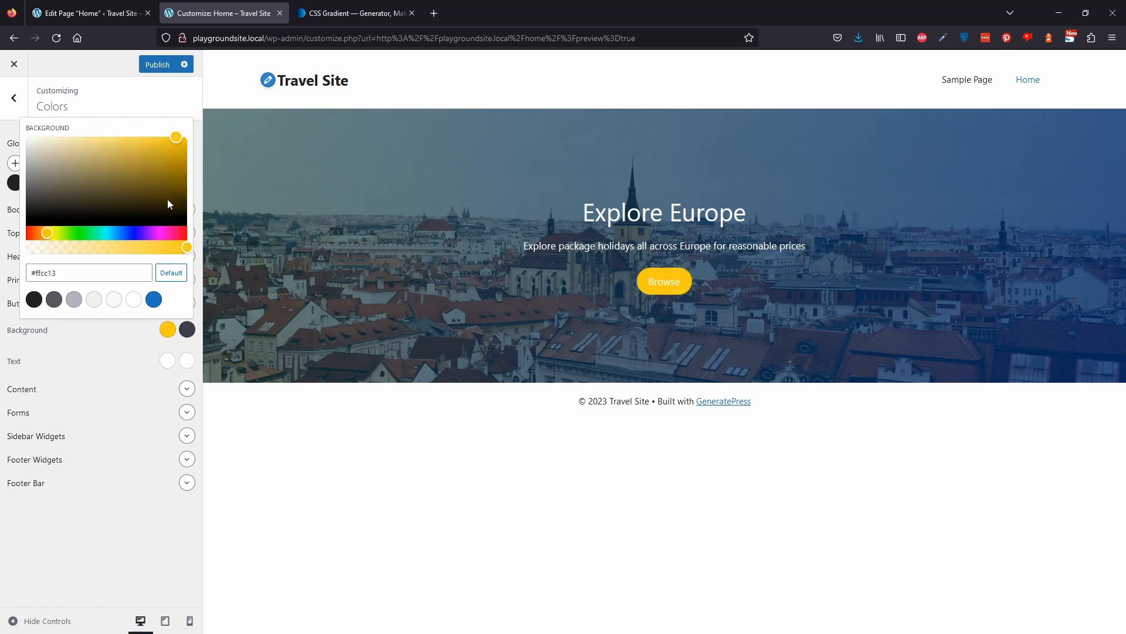
pyautogui.moveTo(183, 164)
pyautogui.mouseDown()
pyautogui.moveTo(148, 145)
pyautogui.moveTo(142, 158)
pyautogui.mouseUp()
pyautogui.click(155, 114)
pyautogui.click(158, 64)
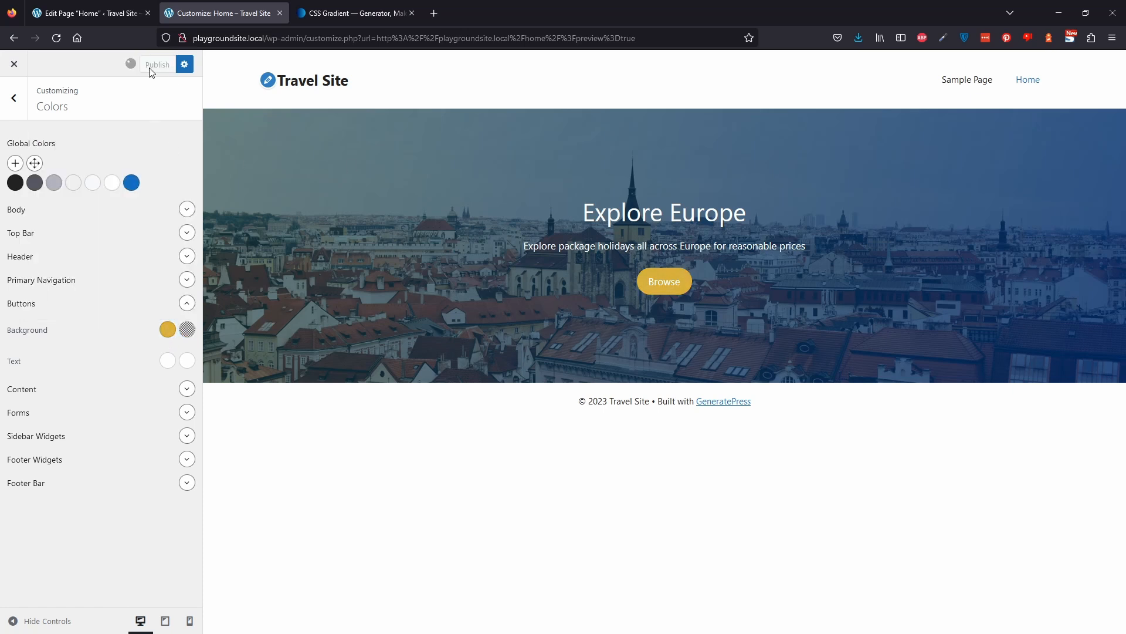
pyautogui.middleClick(56, 37)
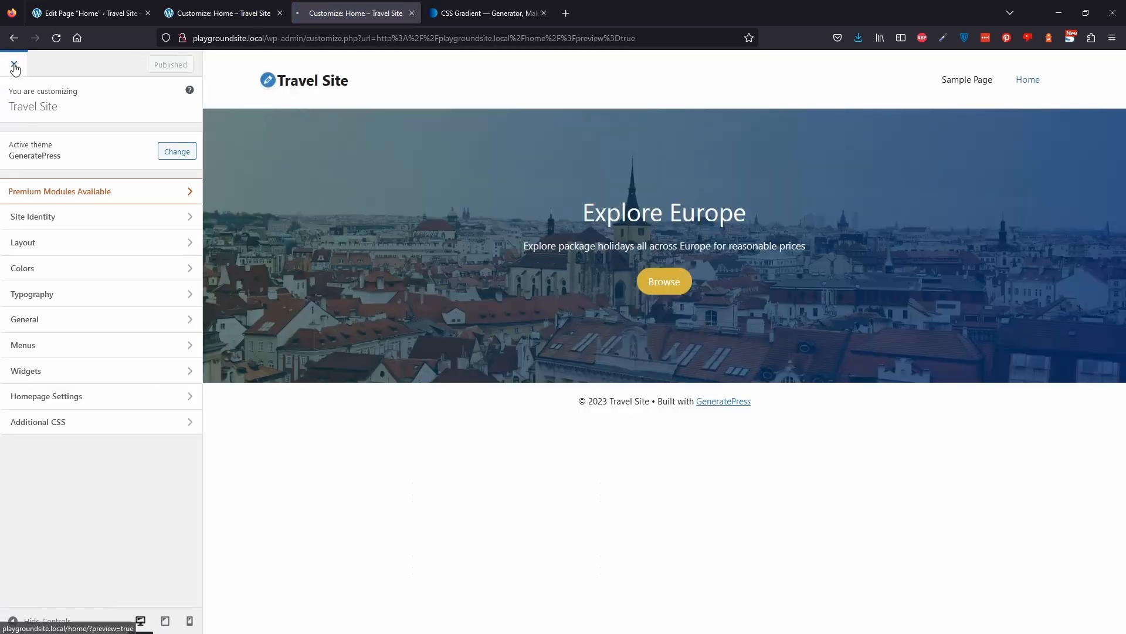
pyautogui.click(14, 66)
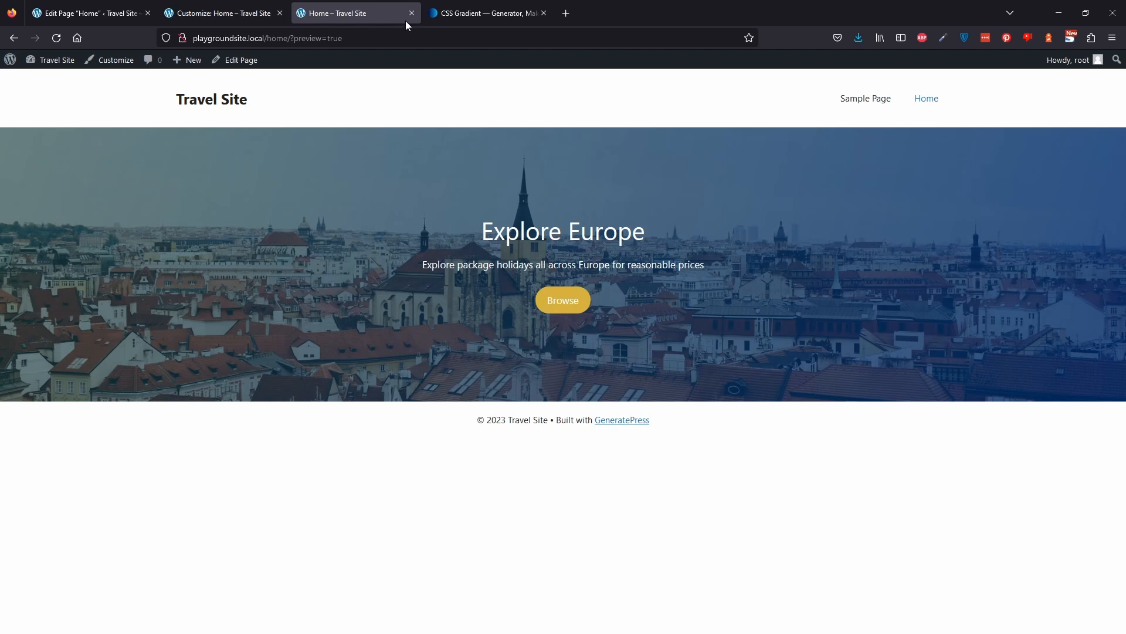
# Duplicate the hero container block on the Home page.
pyautogui.click(264, 6)
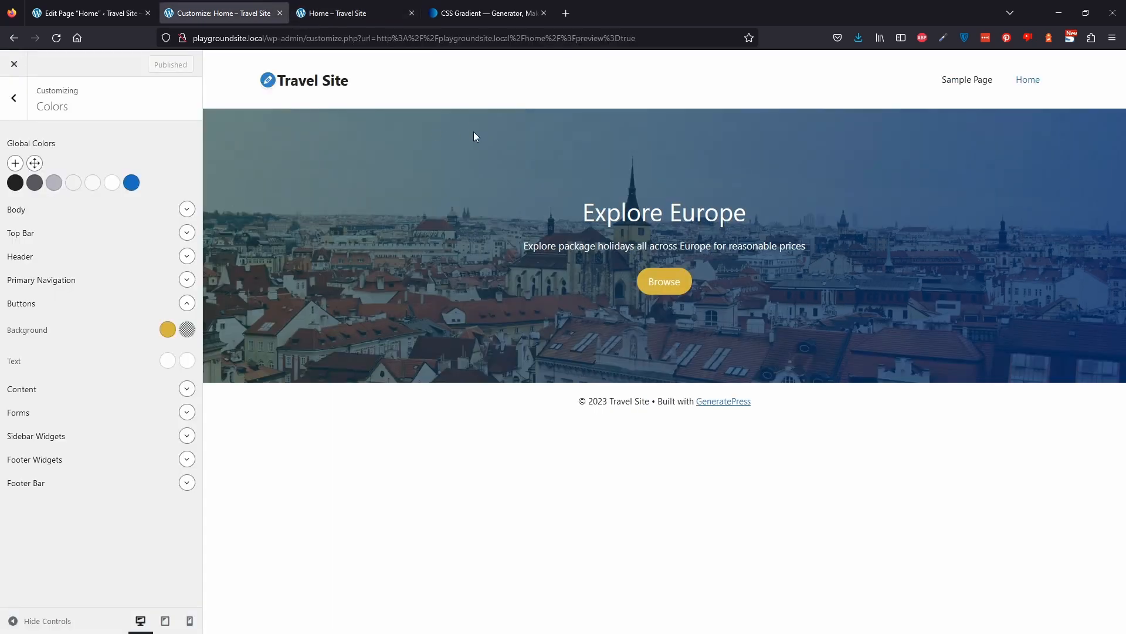
pyautogui.click(88, 13)
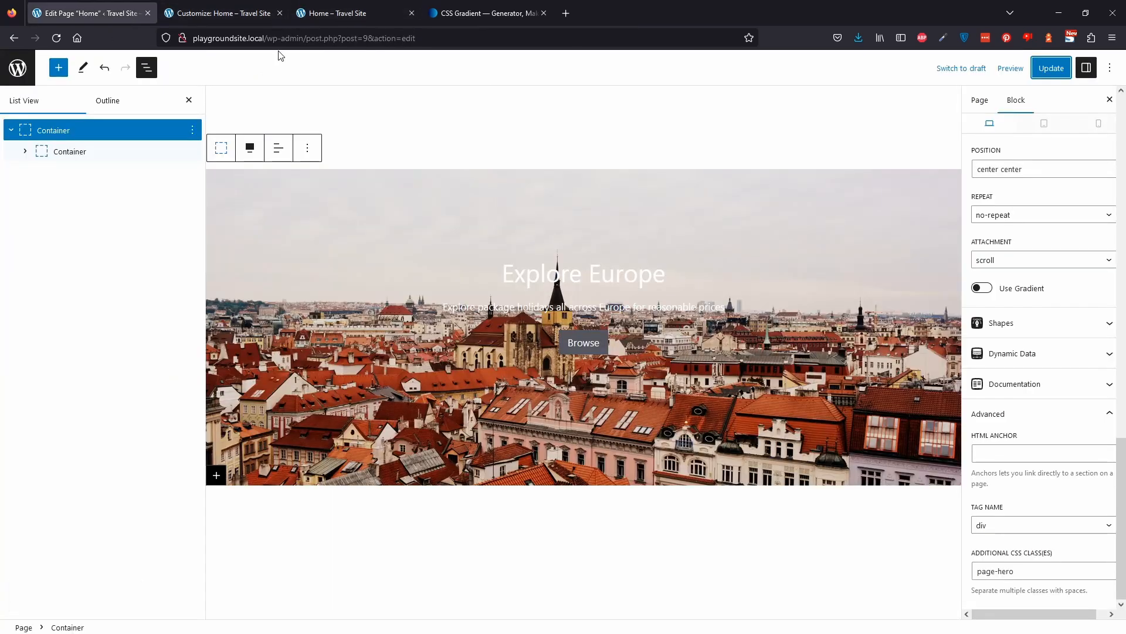
pyautogui.click(11, 130)
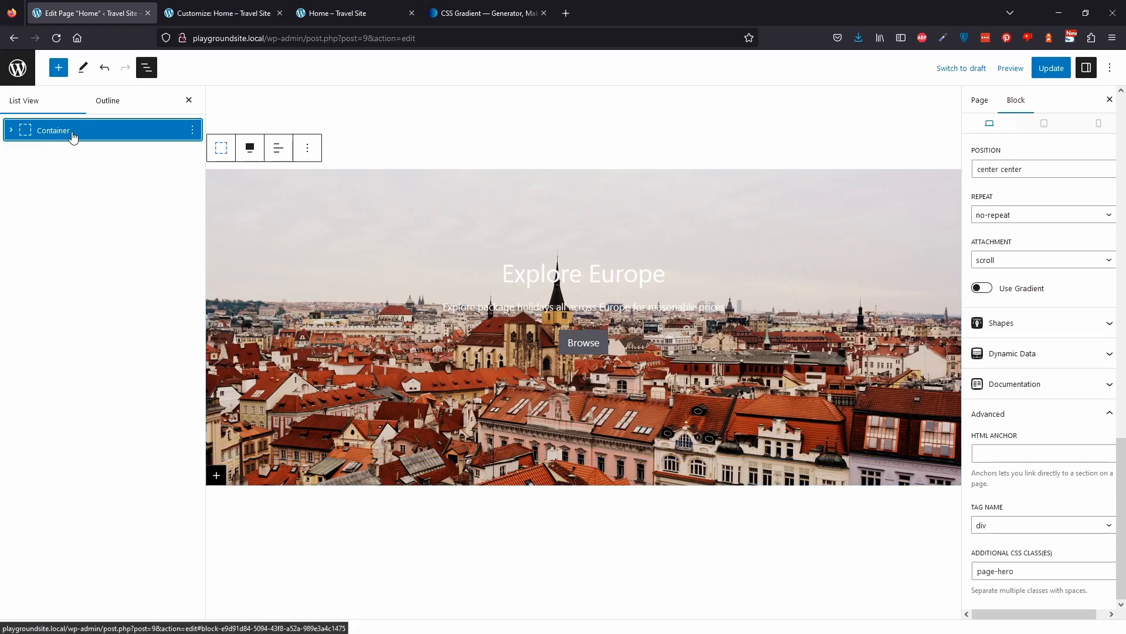
pyautogui.scroll(10, 1062, 294)
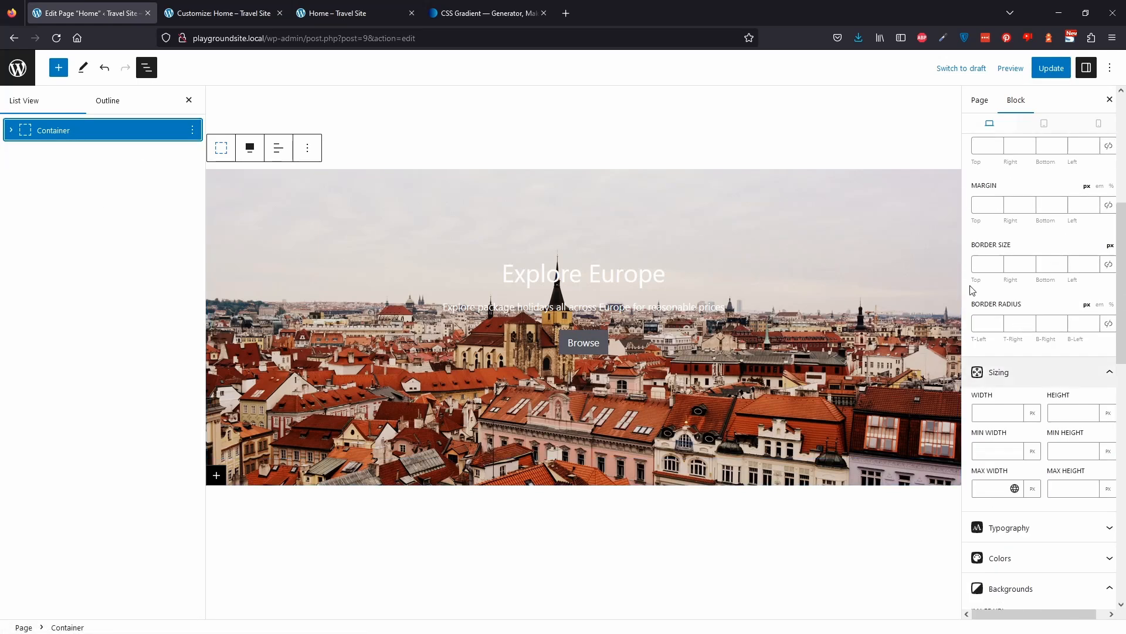
pyautogui.scroll(5, 1098, 246)
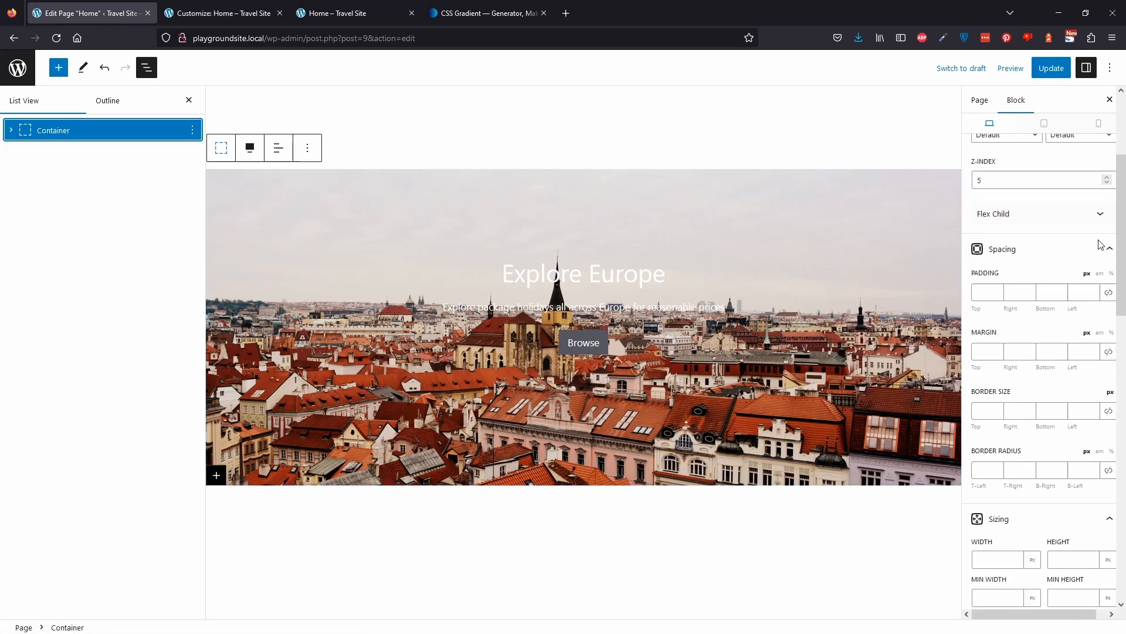
pyautogui.click(192, 130)
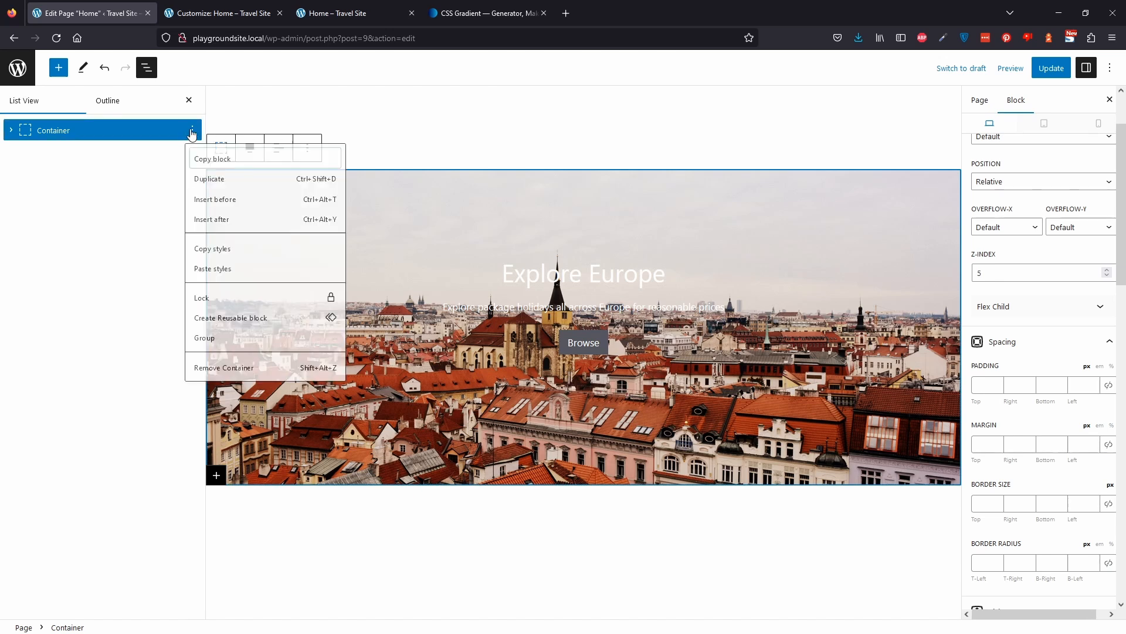
pyautogui.click(214, 182)
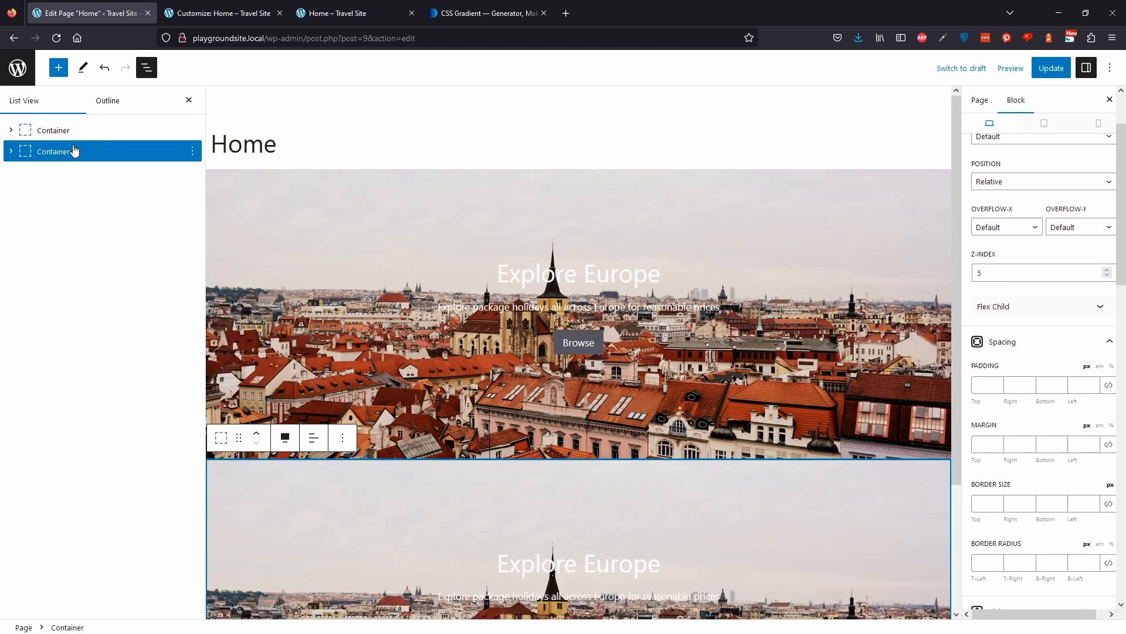
# Set the original hero container's bottom margin to 200 px.
pyautogui.scroll(-3, 358, 302)
pyautogui.click(114, 136)
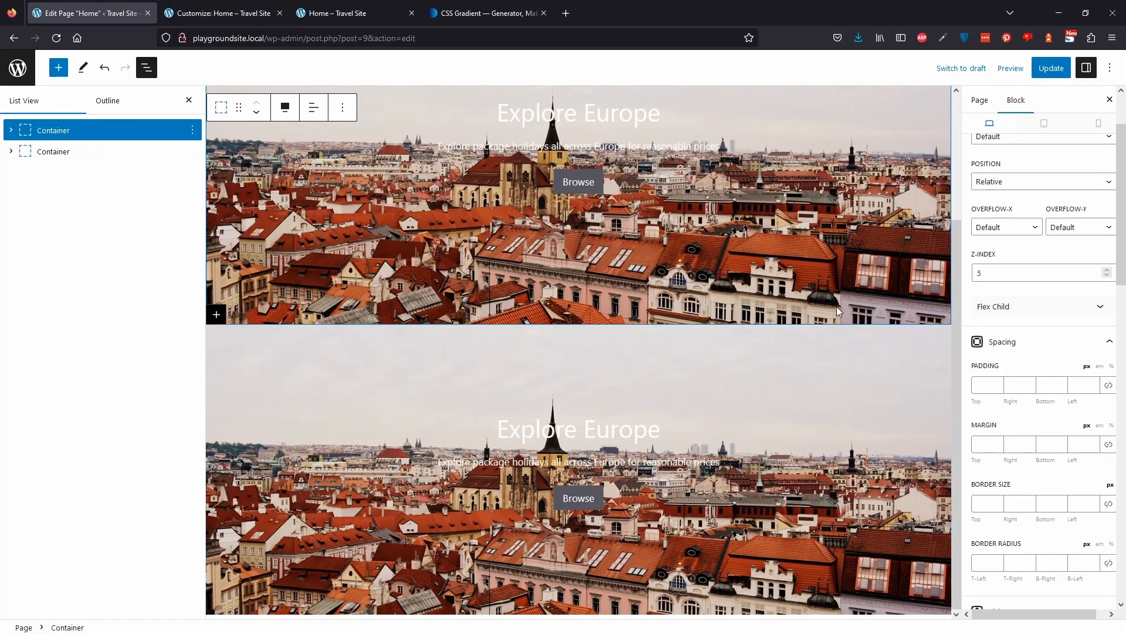
pyautogui.click(1052, 446)
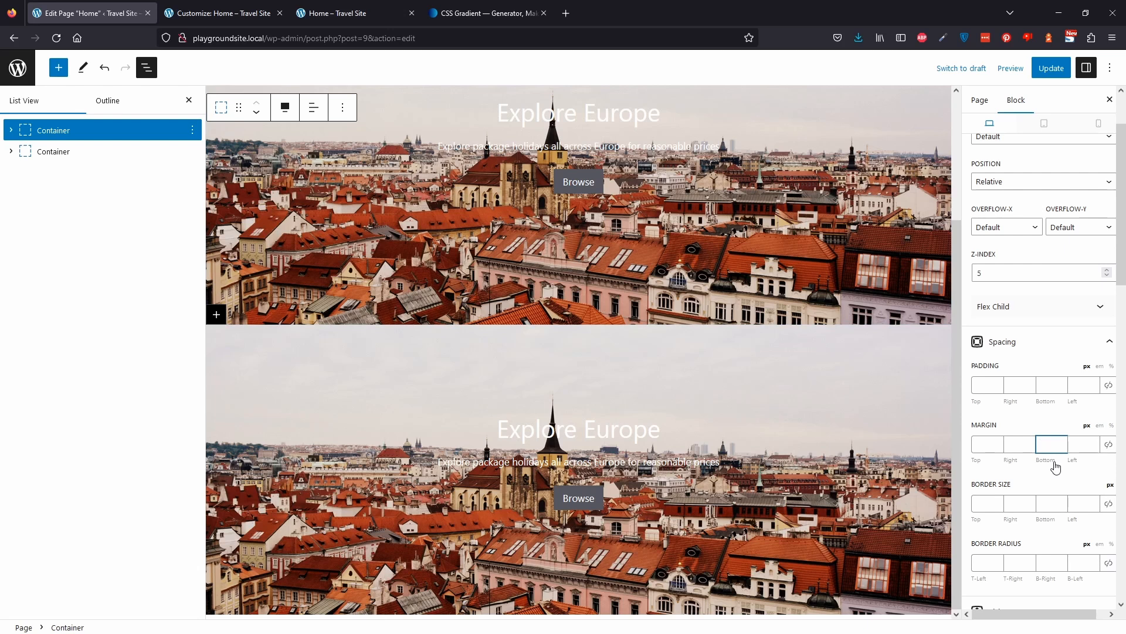
pyautogui.write('200')
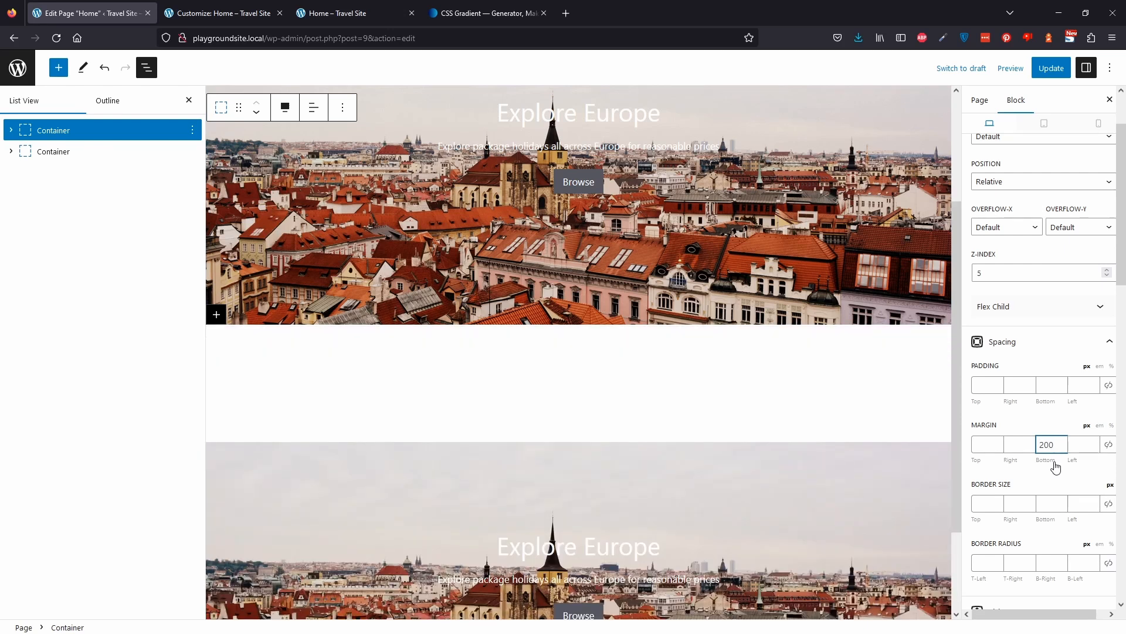
pyautogui.scroll(-2, 864, 318)
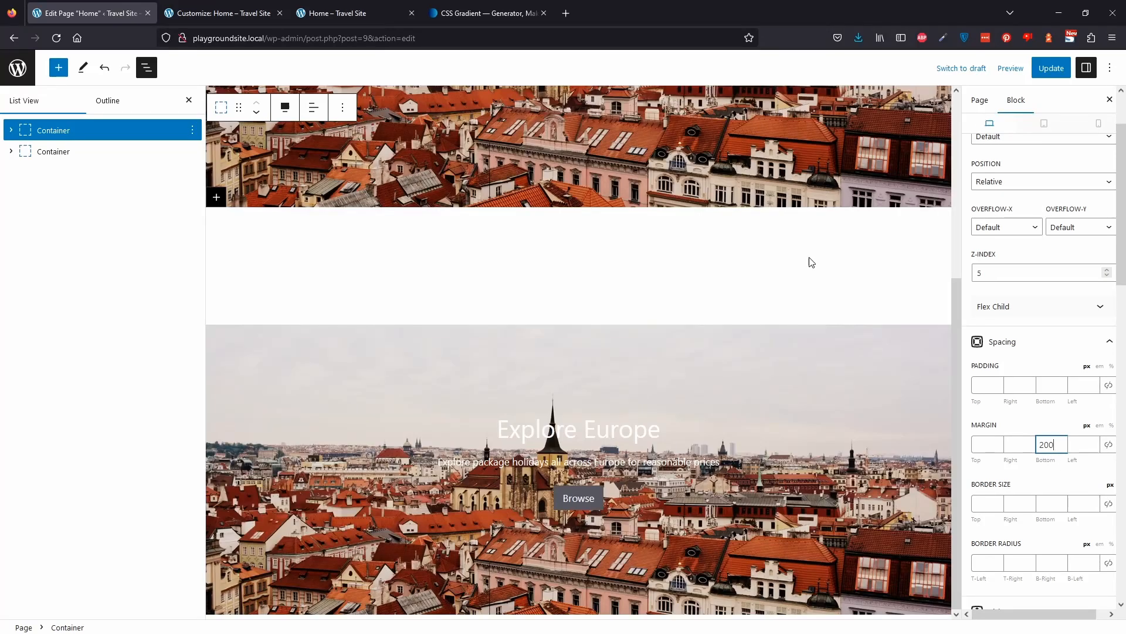
# Insert a two-column Grid block below the buttons inside the duplicated hero's inner container.
pyautogui.click(11, 152)
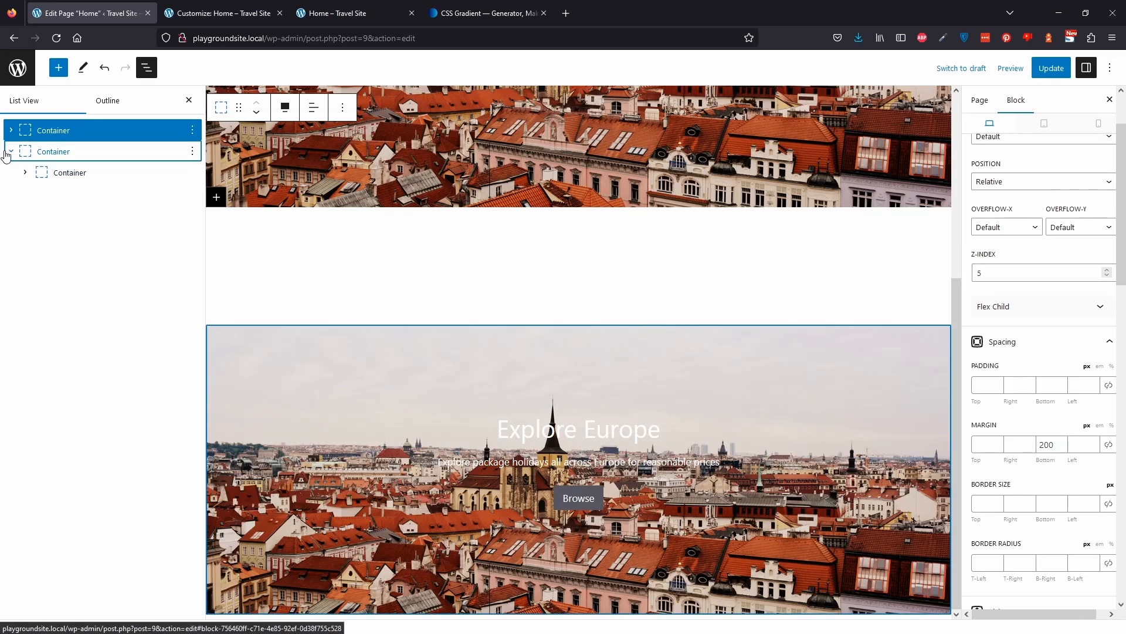
pyautogui.click(25, 172)
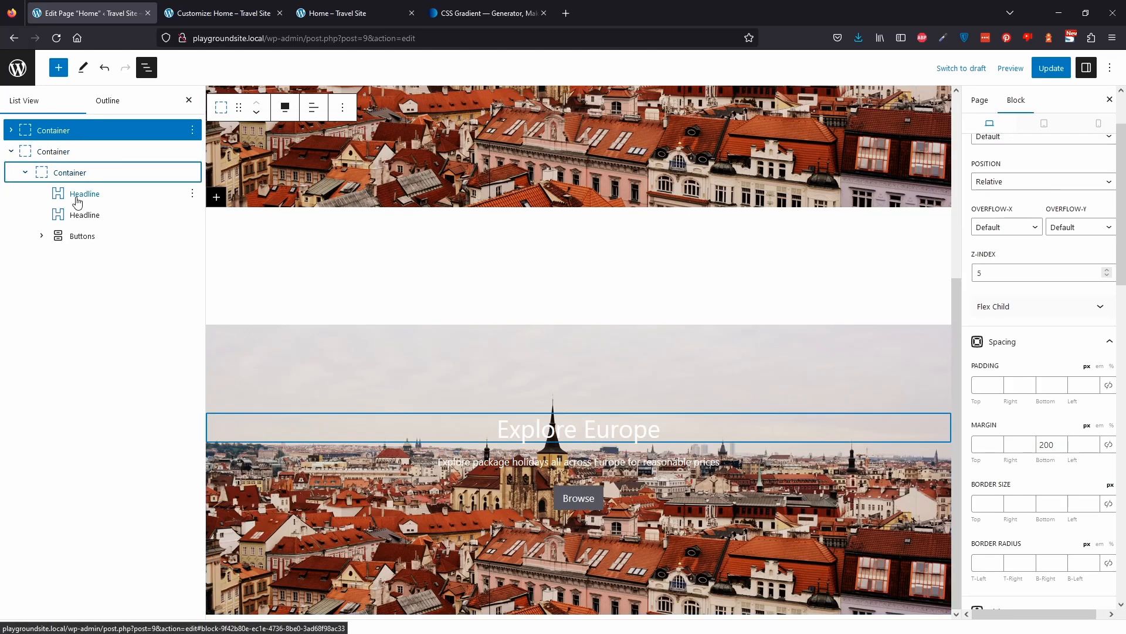
pyautogui.click(58, 172)
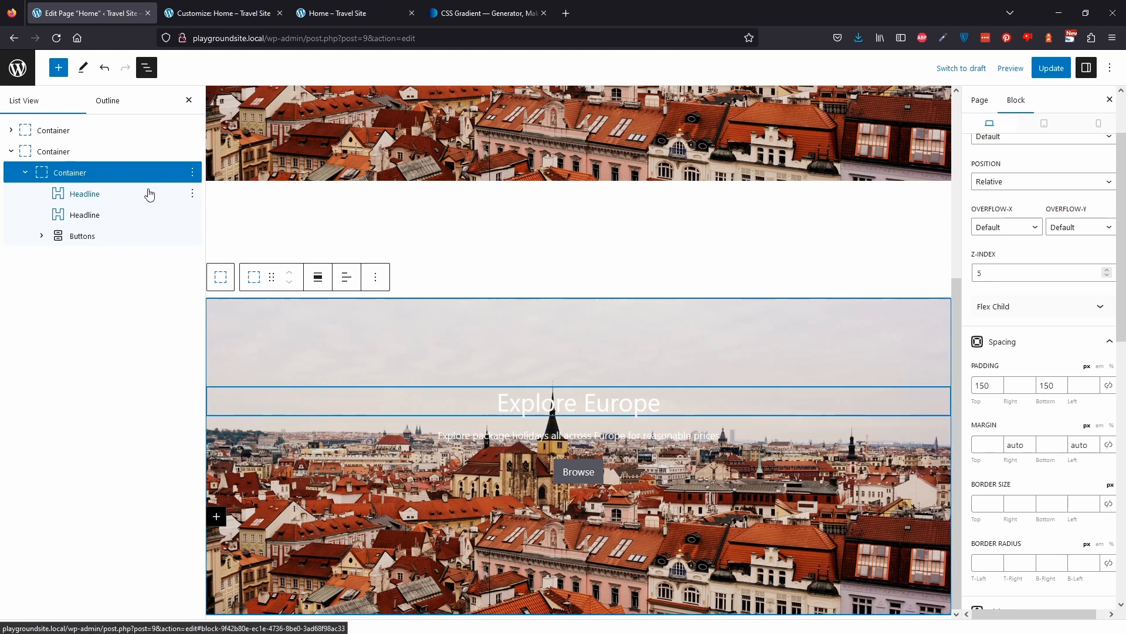
pyautogui.click(622, 478)
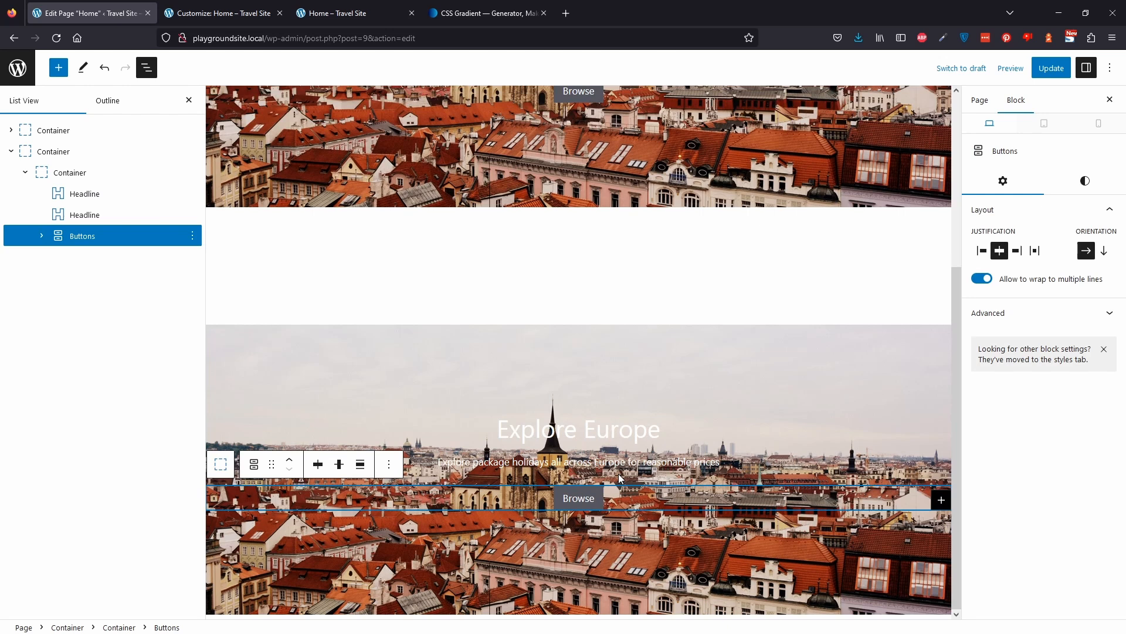
pyautogui.press('Return')
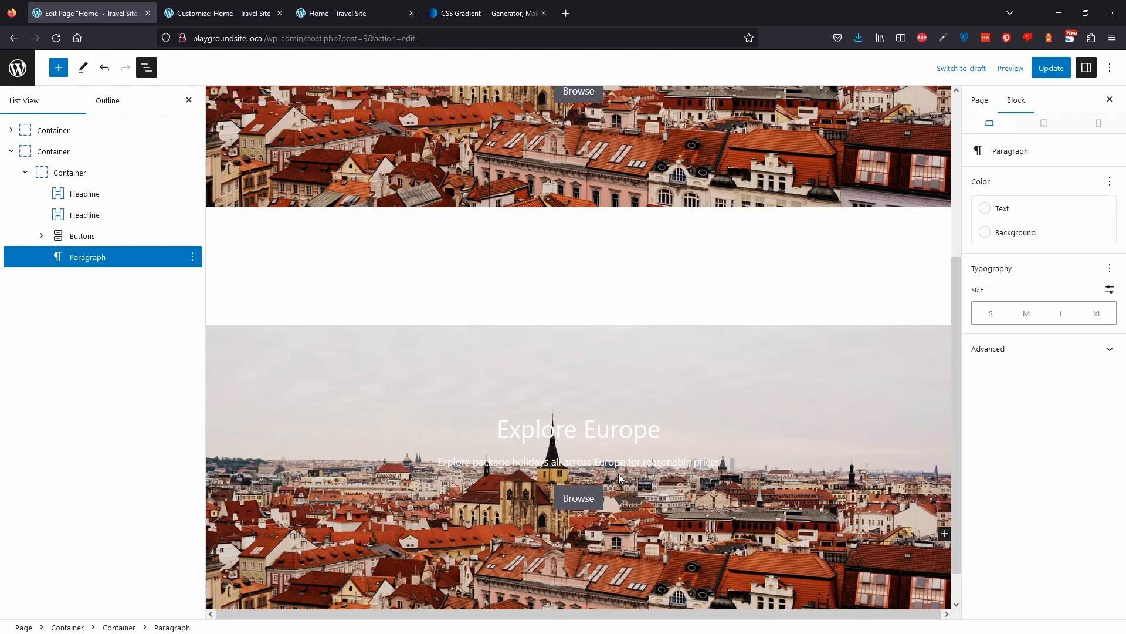
pyautogui.write('/')
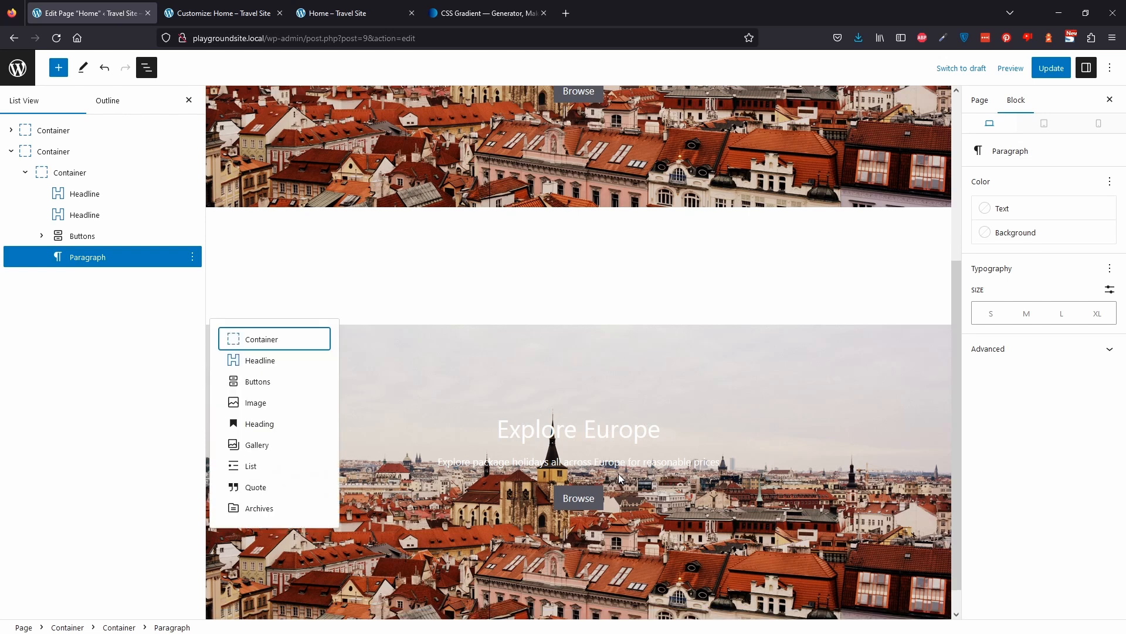
pyautogui.write('grid')
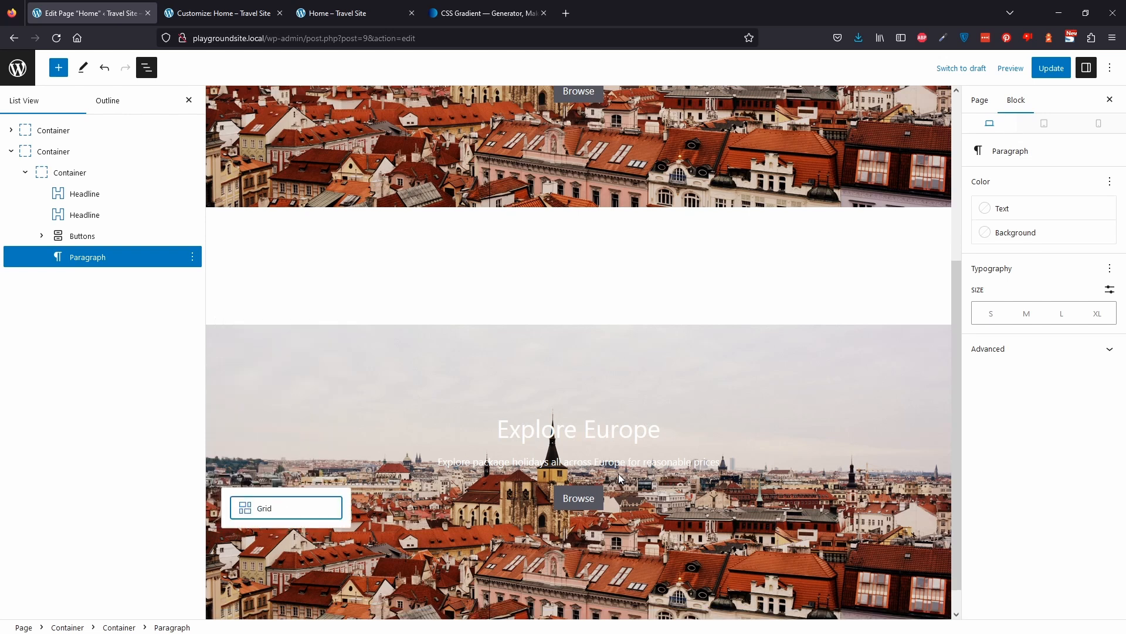
pyautogui.click(258, 510)
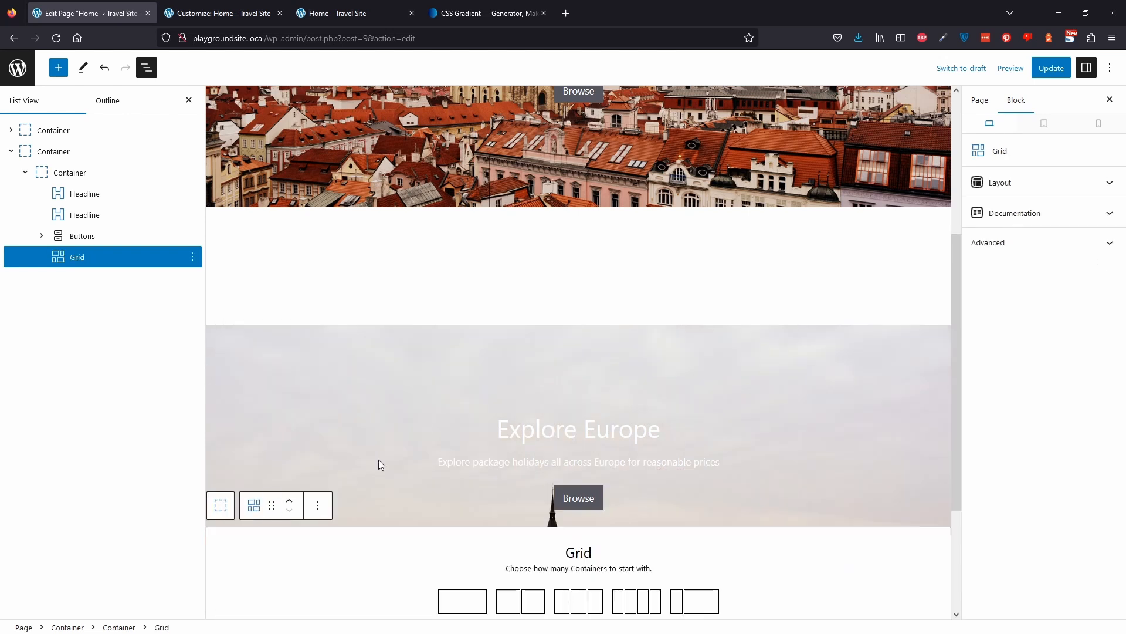
pyautogui.scroll(-3, 380, 463)
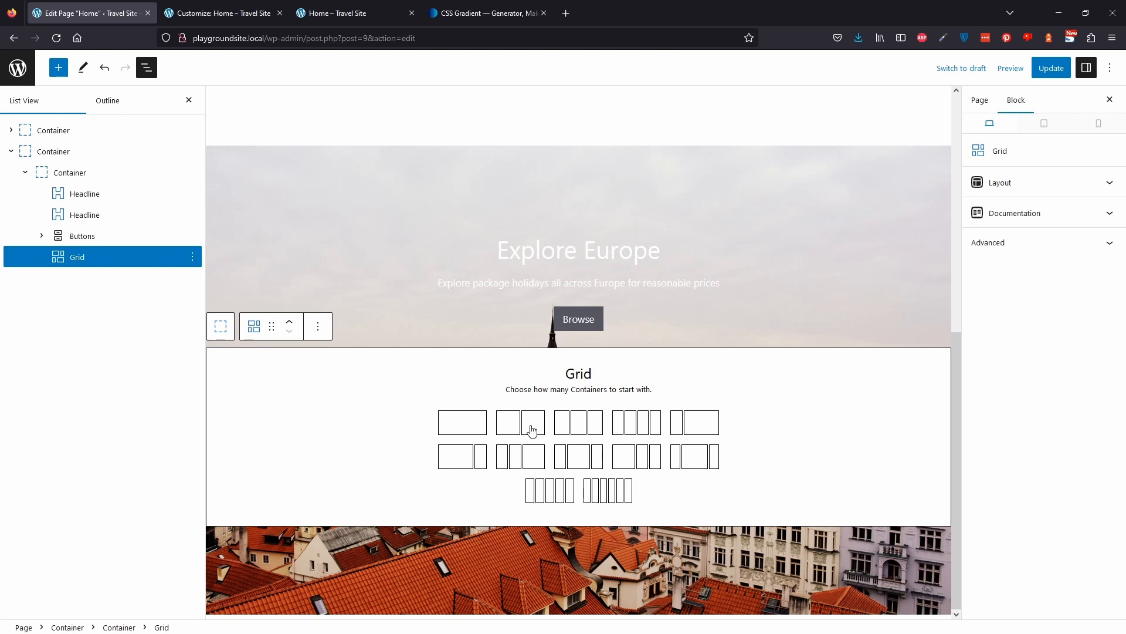
pyautogui.scroll(3, 531, 425)
pyautogui.scroll(-3, 531, 425)
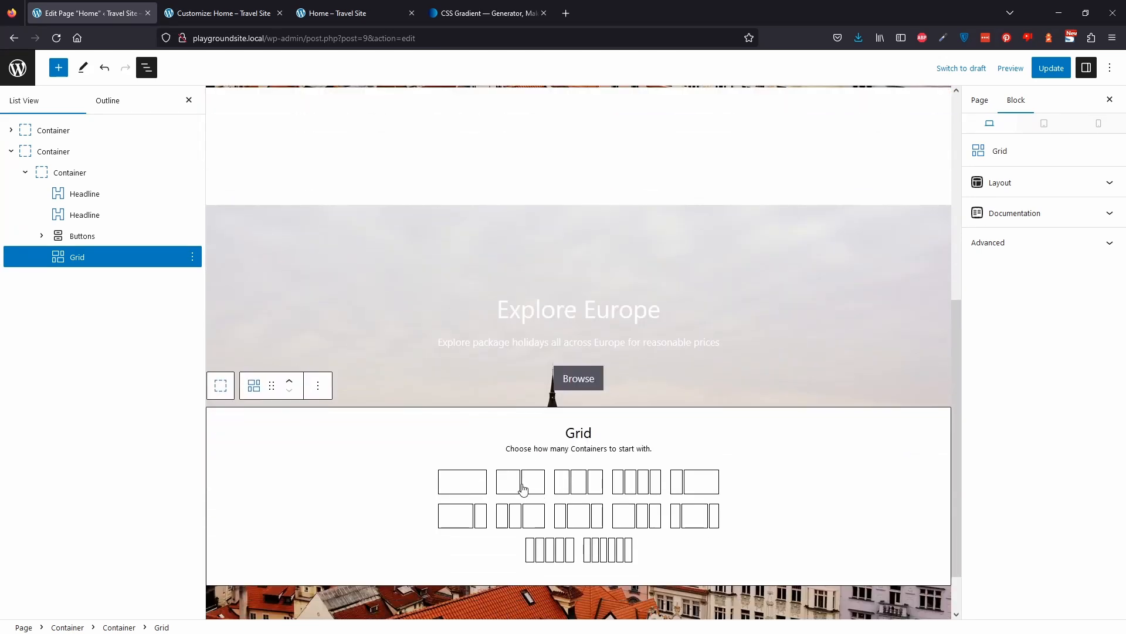
pyautogui.click(521, 482)
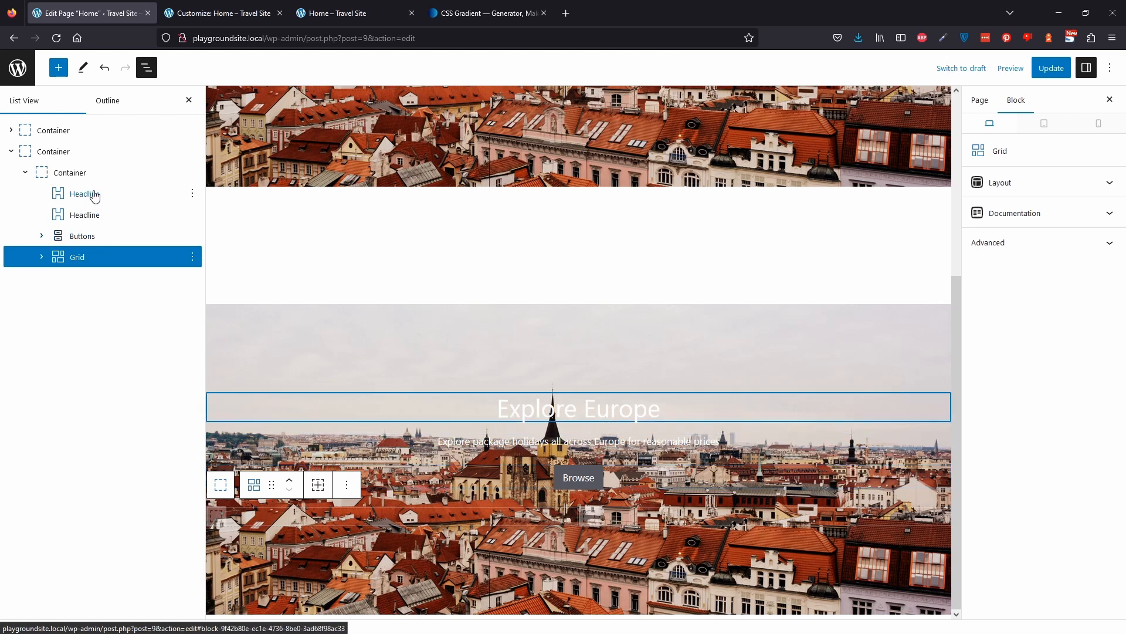
# Move the headline, subtitle and buttons into the grid's first container.
pyautogui.click(40, 257)
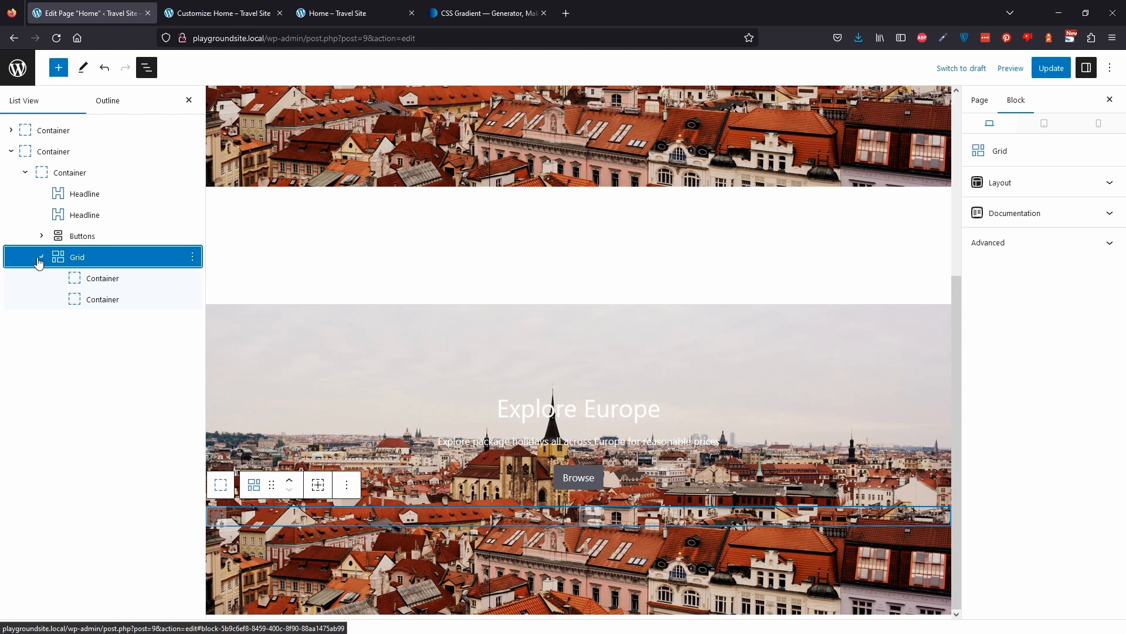
pyautogui.click(111, 283)
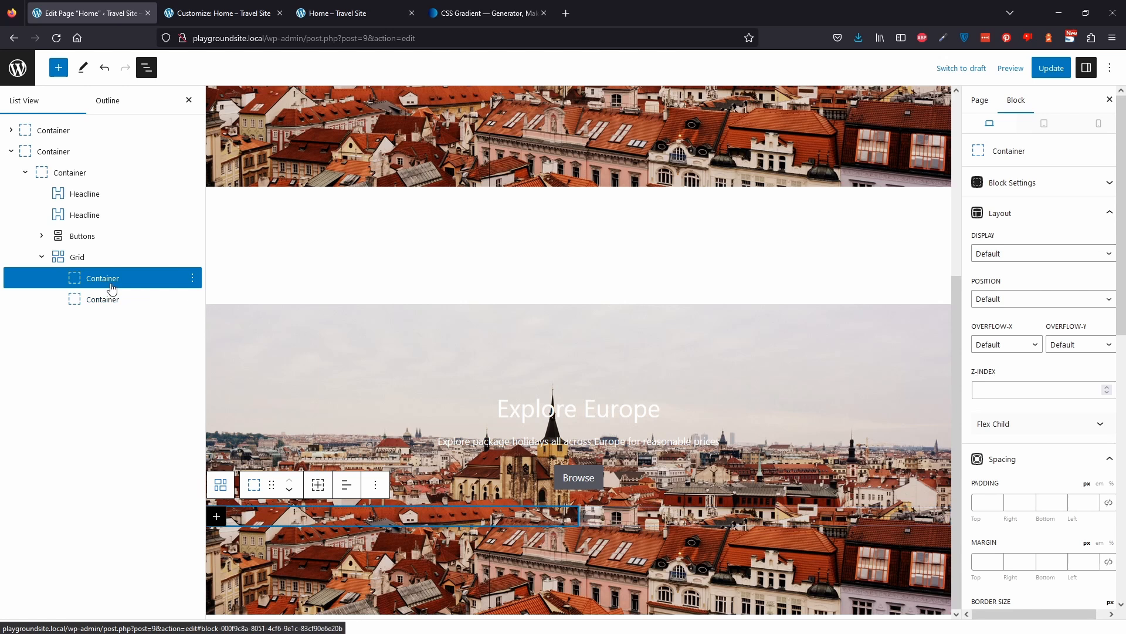
pyautogui.click(1059, 193)
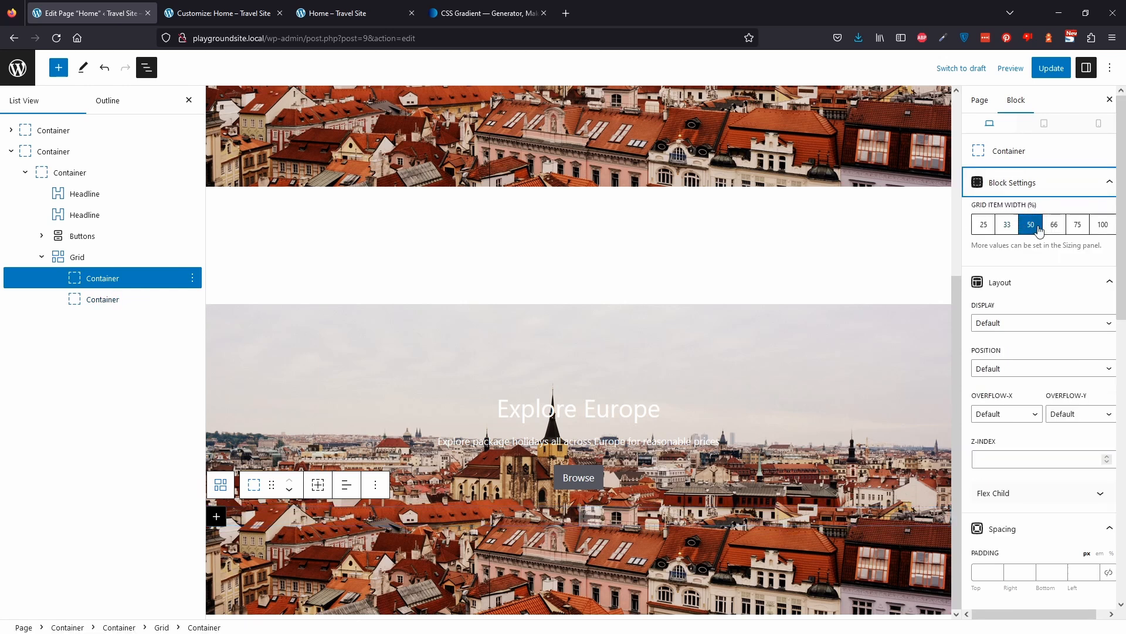
pyautogui.click(94, 301)
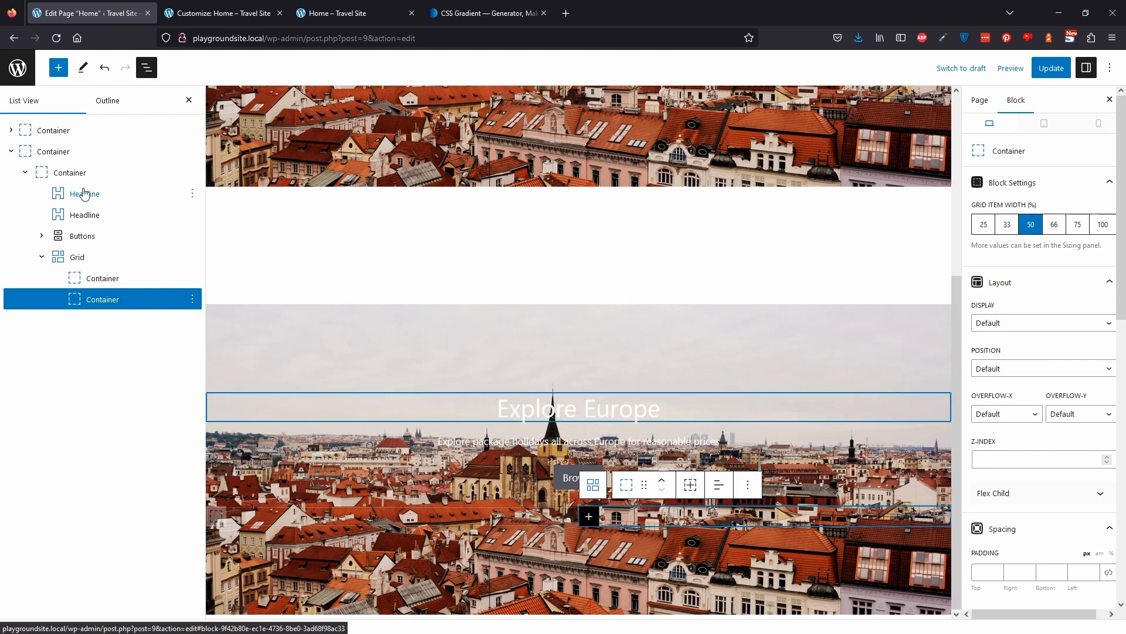
pyautogui.click(73, 172)
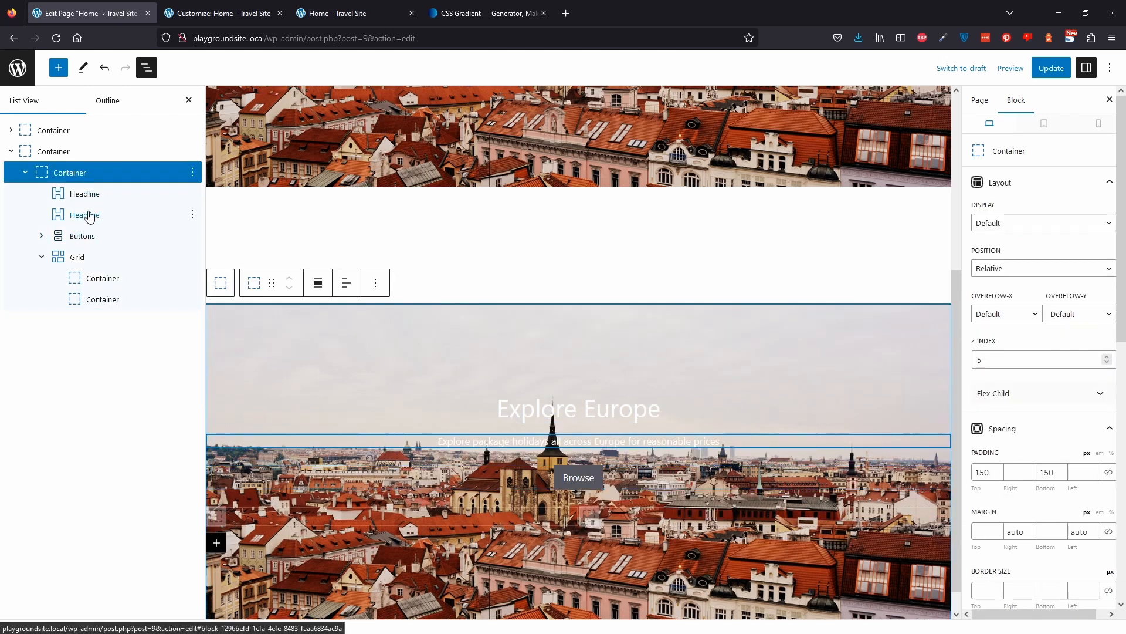
pyautogui.click(89, 194)
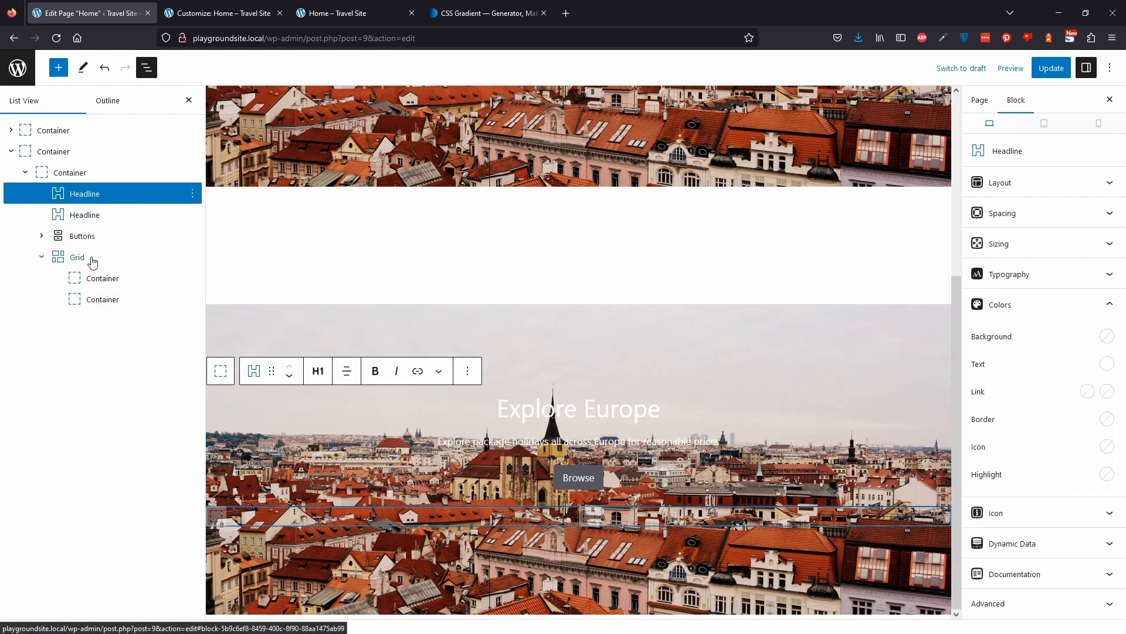
pyautogui.keyDown('shift'); pyautogui.click(91, 235); pyautogui.keyUp('shift')
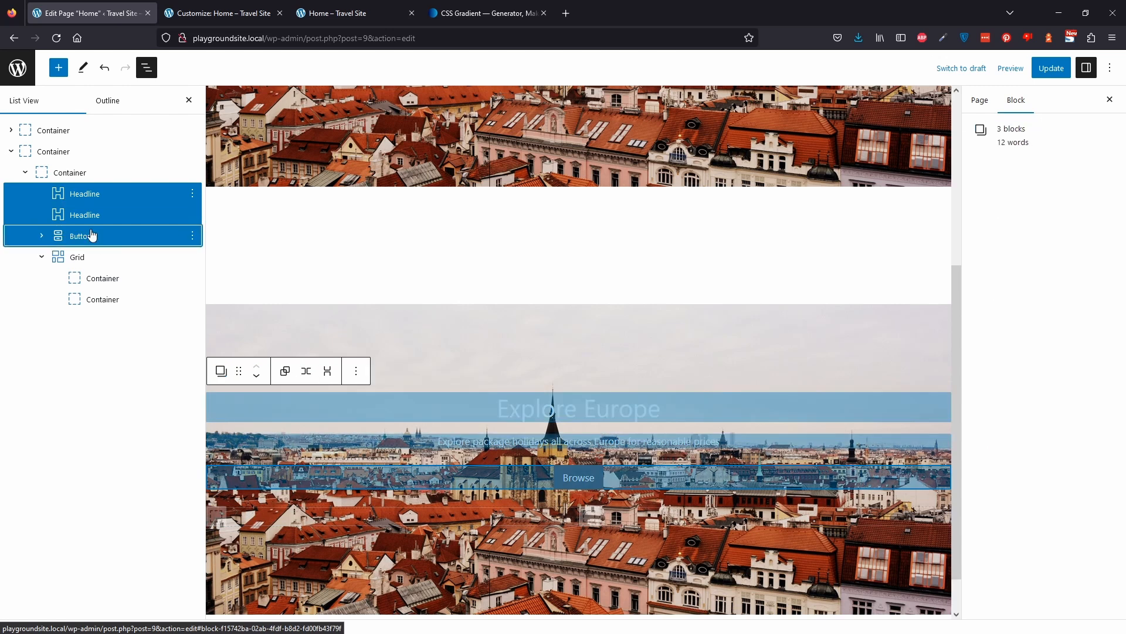
pyautogui.moveTo(90, 200); pyautogui.dragTo(116, 226)
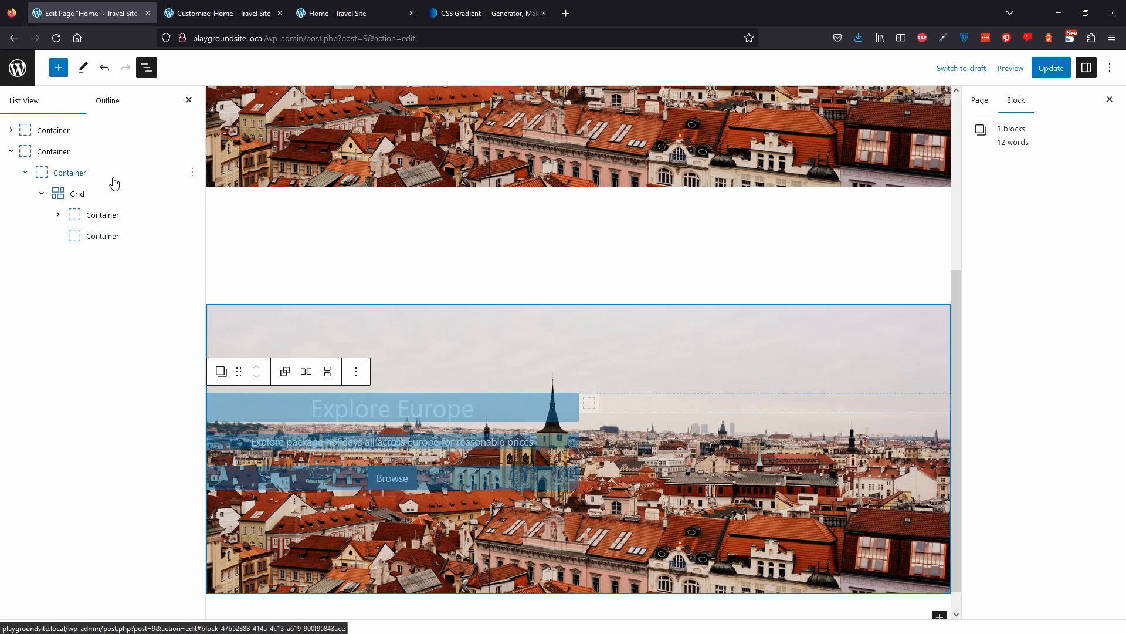
# Left-align the text of the headline and subtitle in the first grid container.
pyautogui.click(102, 215)
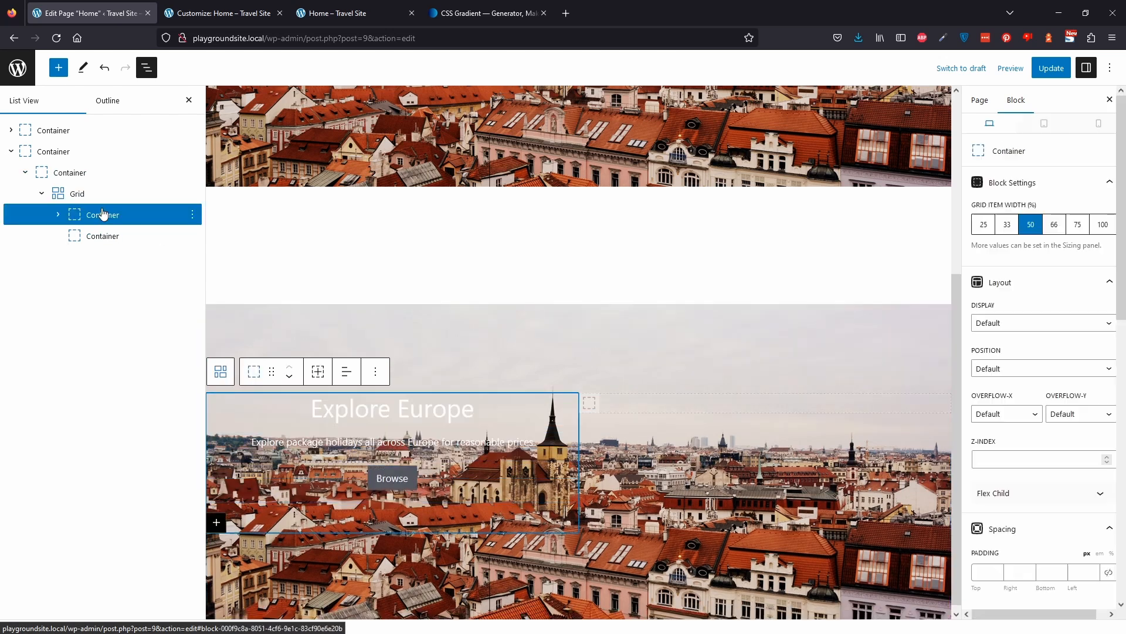
pyautogui.click(58, 215)
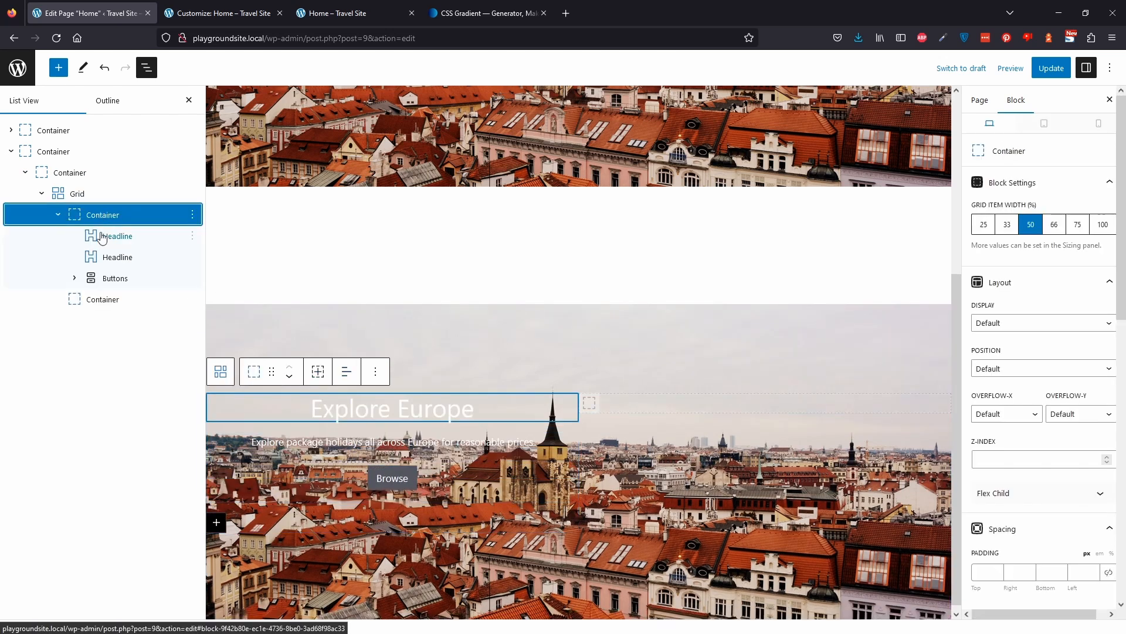
pyautogui.click(101, 236)
pyautogui.click(347, 392)
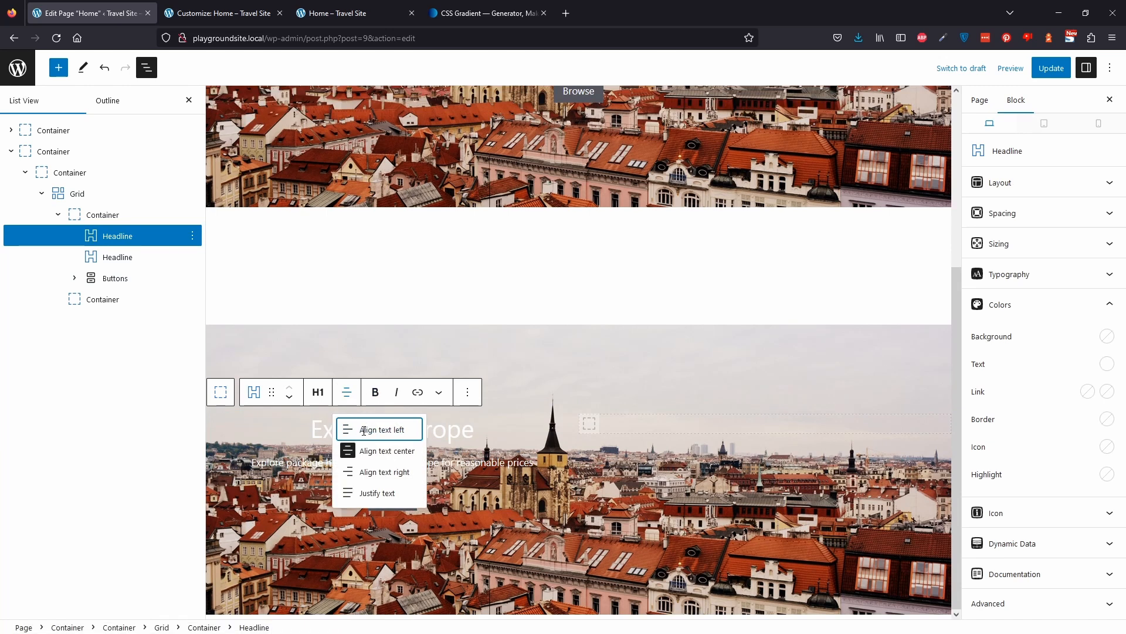
pyautogui.click(363, 430)
pyautogui.click(166, 257)
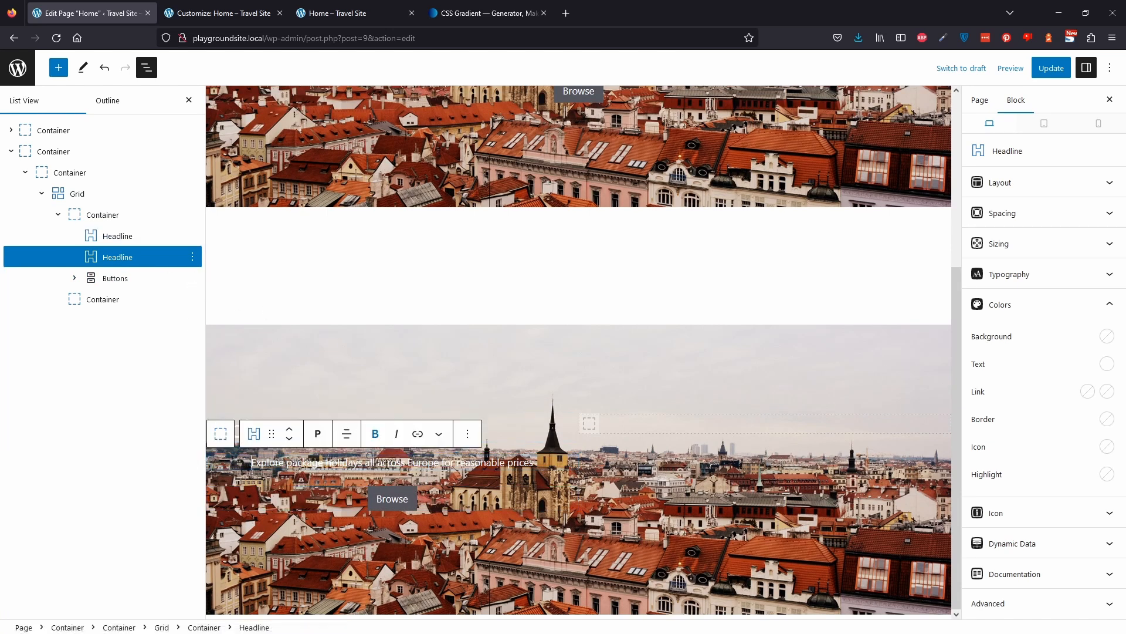
pyautogui.click(347, 436)
pyautogui.click(365, 468)
# Left-justify the buttons in the first grid container and update the page.
pyautogui.click(136, 279)
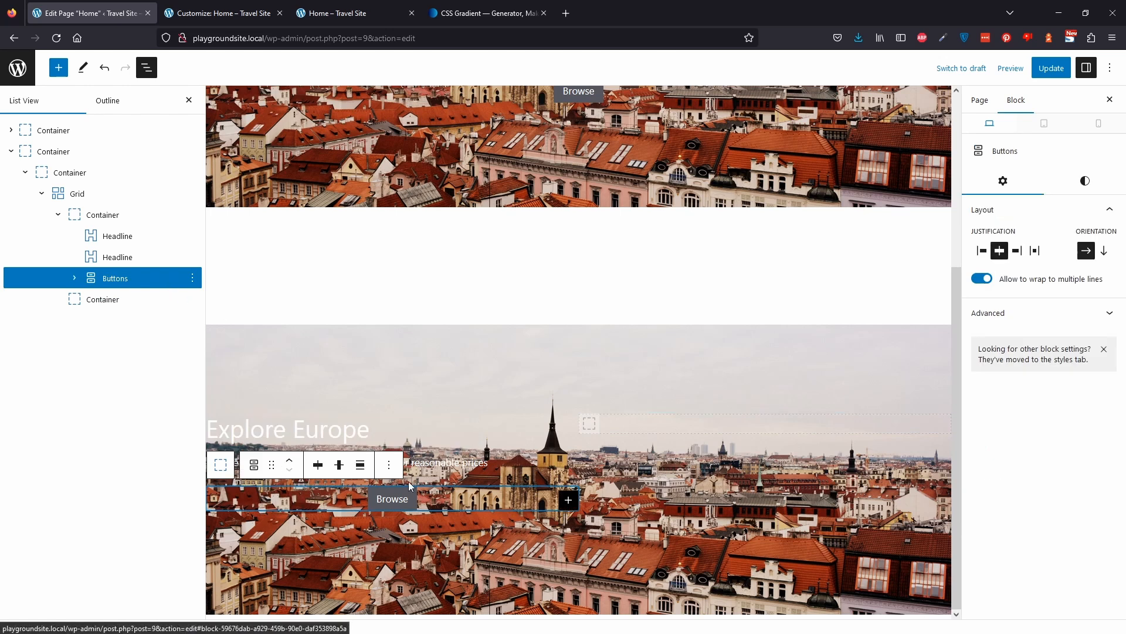
pyautogui.click(984, 252)
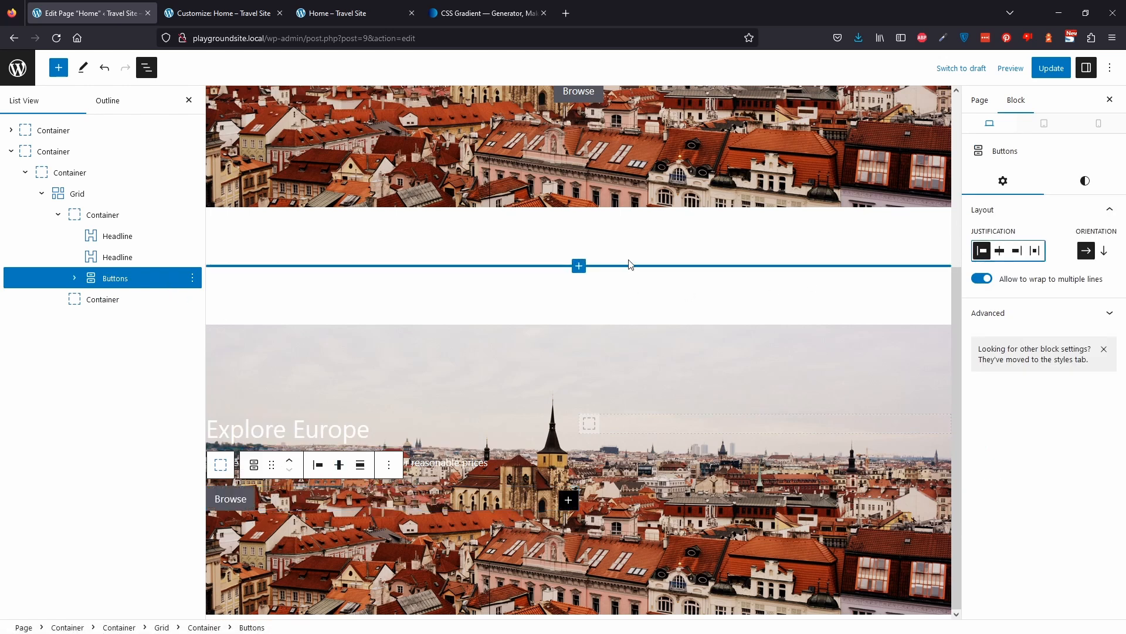
pyautogui.click(1051, 68)
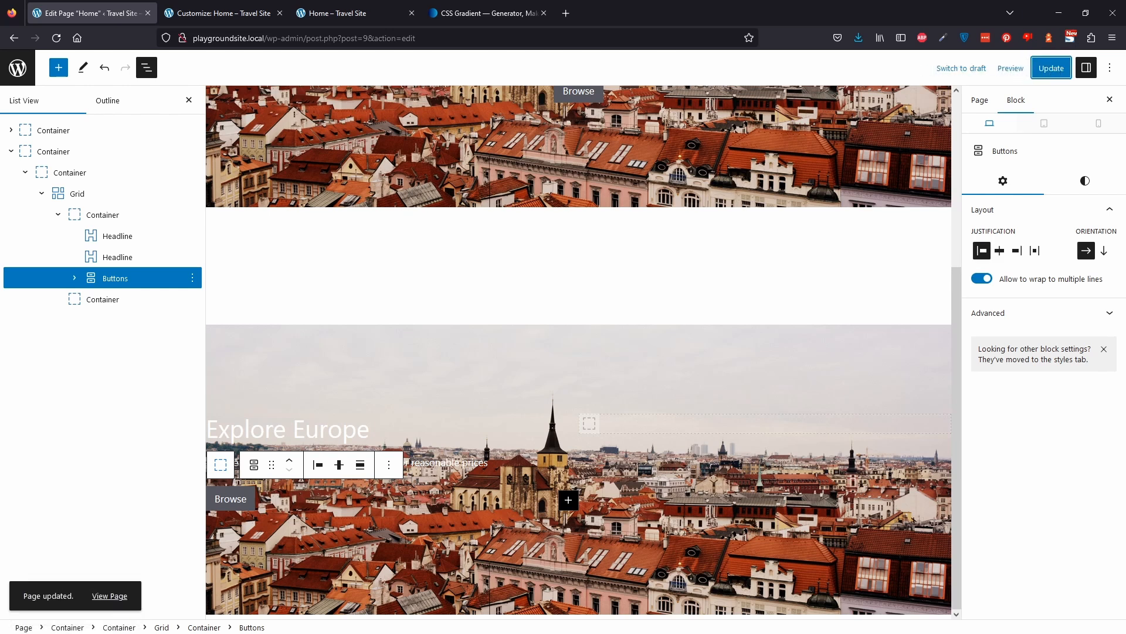
# Remove the background image URL from the duplicated hero's outer container.
pyautogui.click(72, 151)
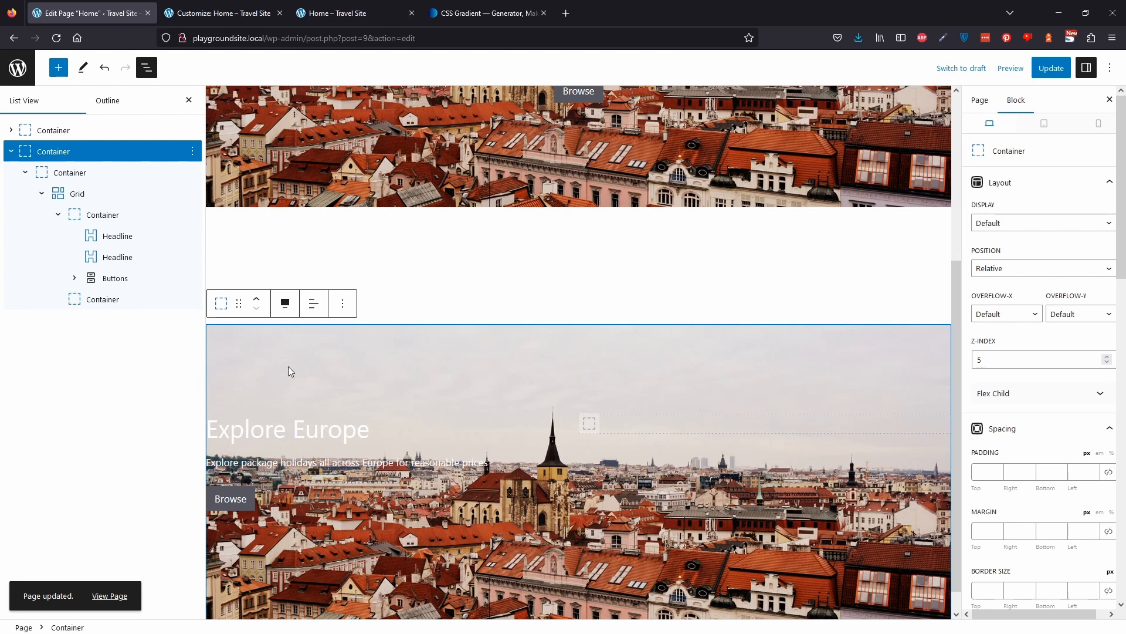
pyautogui.scroll(-10, 1071, 283)
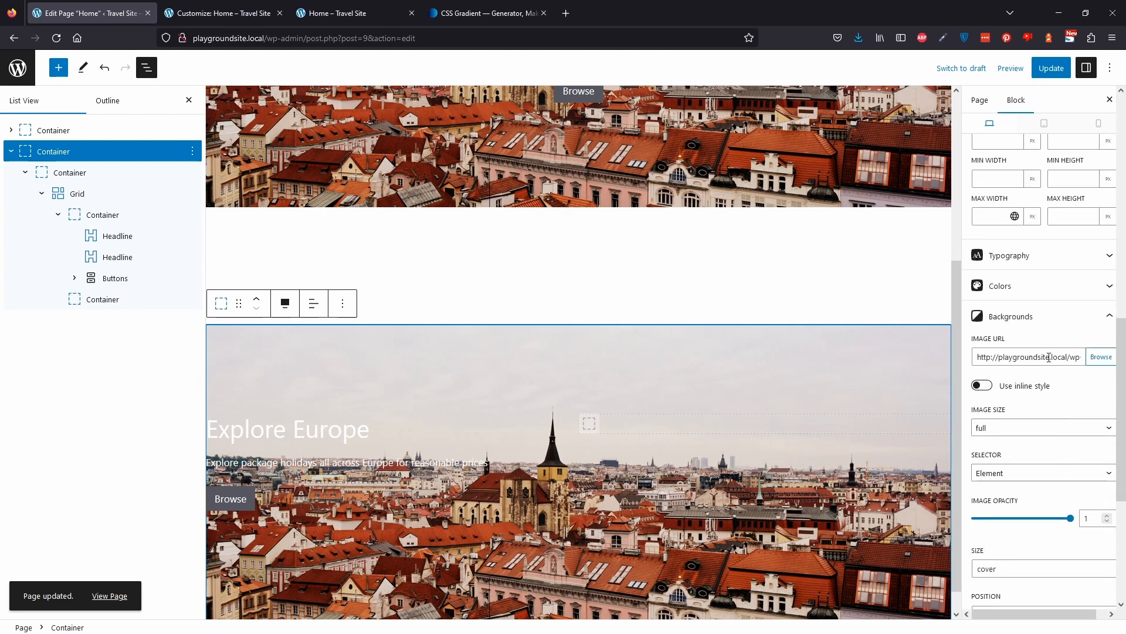
pyautogui.click(1049, 357)
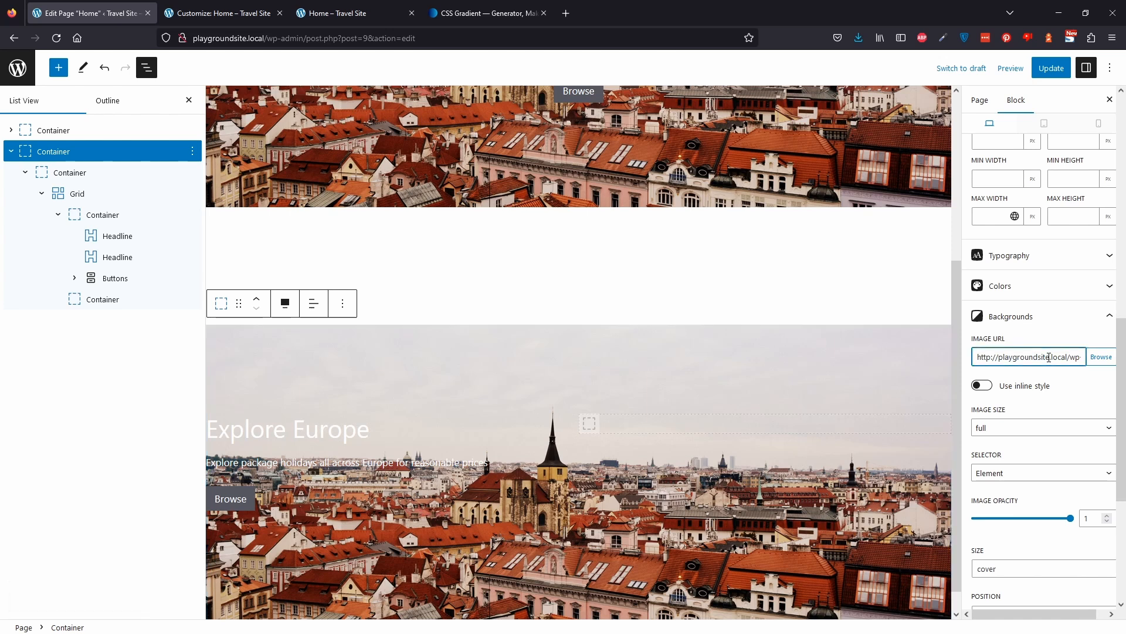
pyautogui.hotkey('ctrl', 'a')
pyautogui.press('BackSpace')
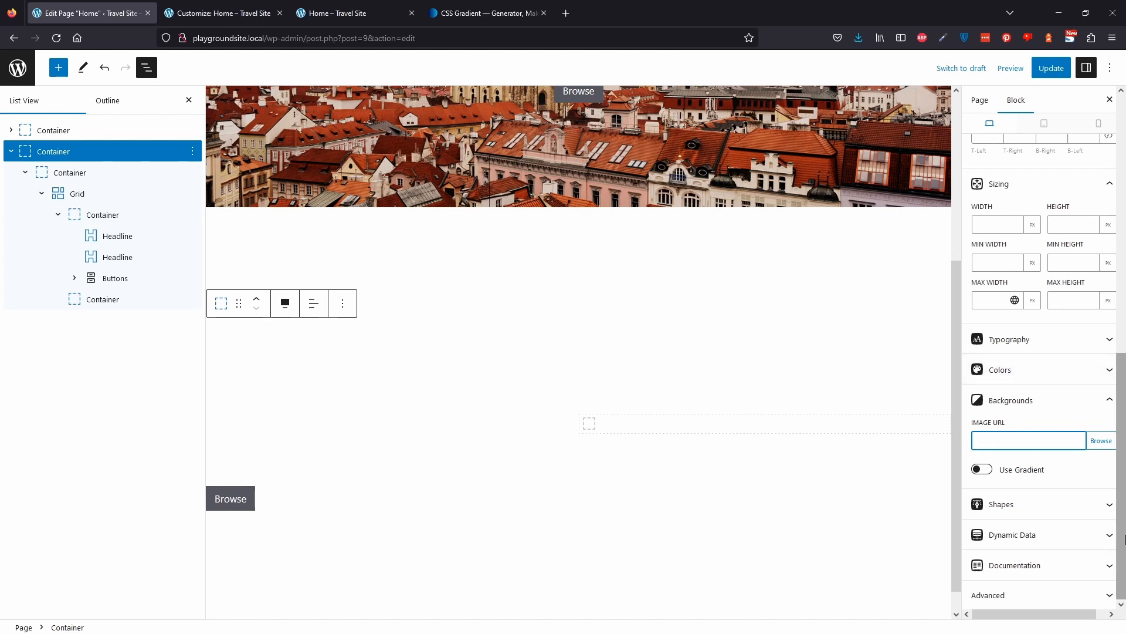
# Set the duplicated hero container's background colour to the var(--contrast-3) preset swatch.
pyautogui.click(1036, 376)
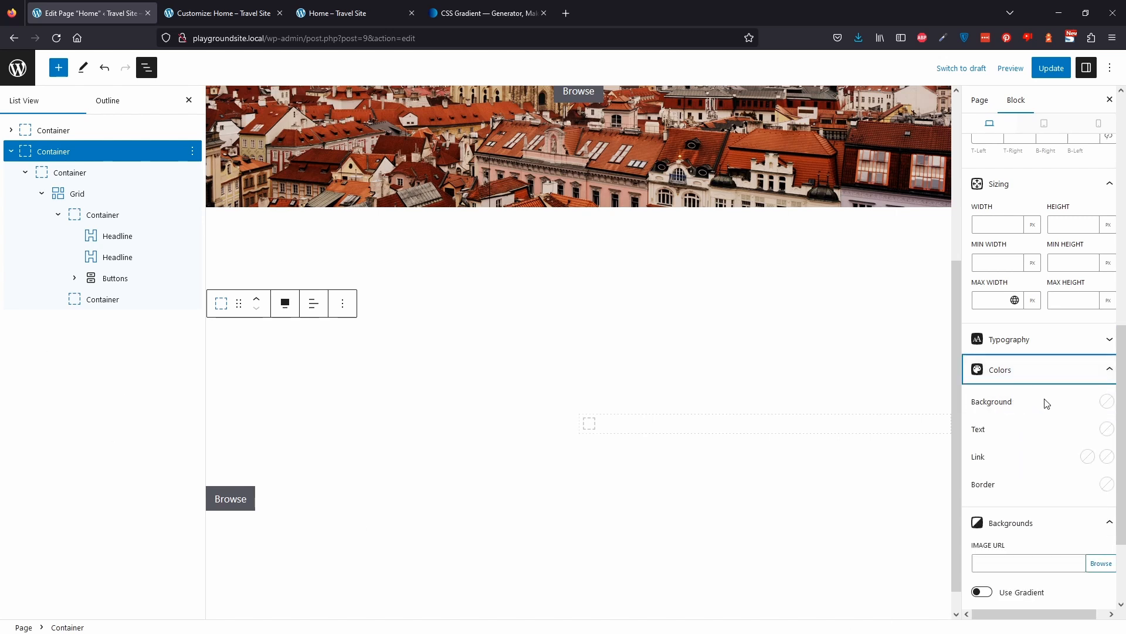
pyautogui.click(1107, 403)
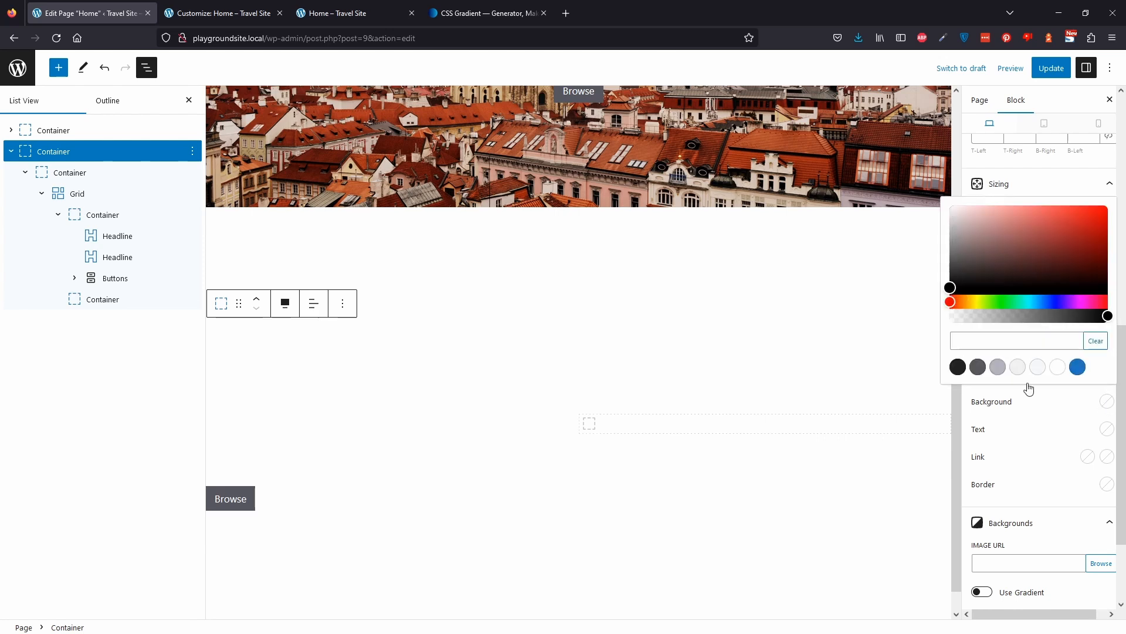
pyautogui.click(1004, 374)
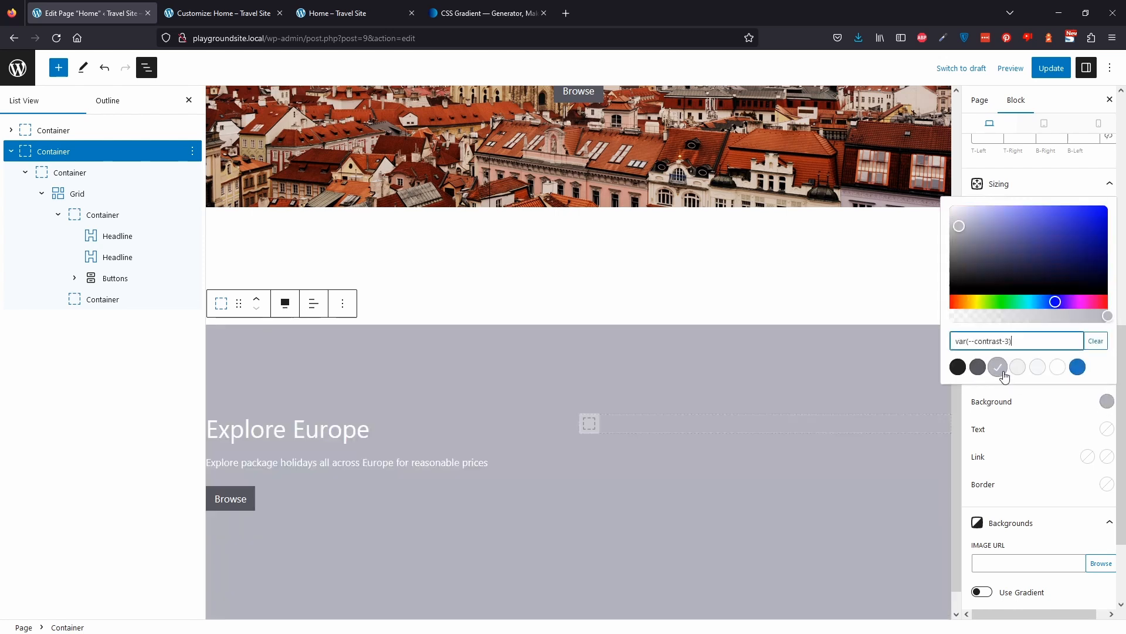
pyautogui.scroll(-1, 699, 426)
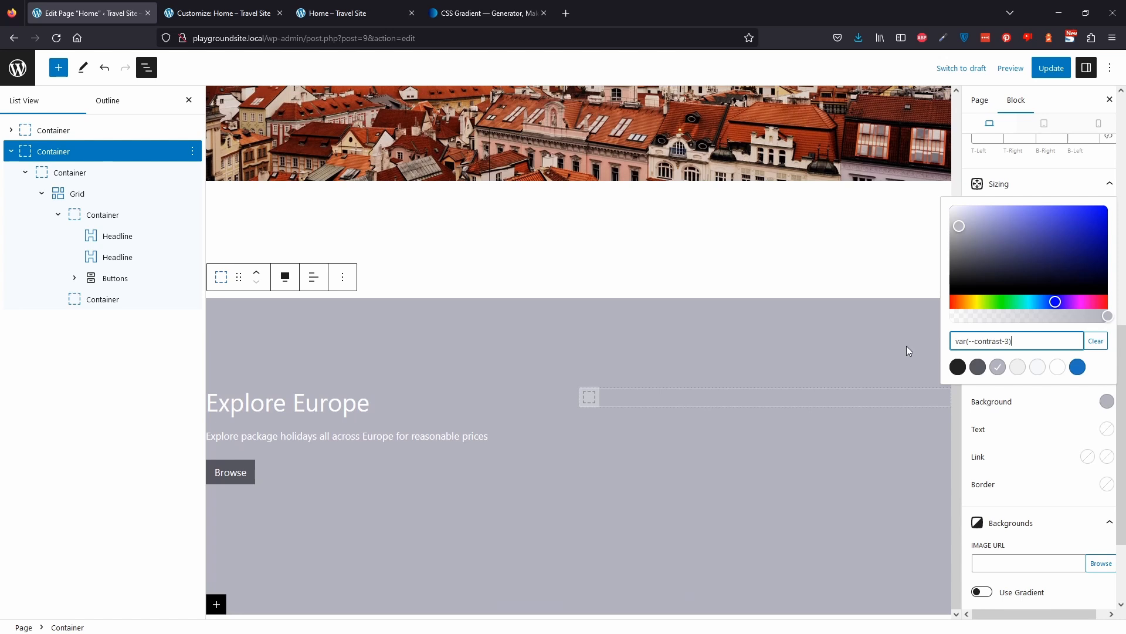
pyautogui.click(1037, 422)
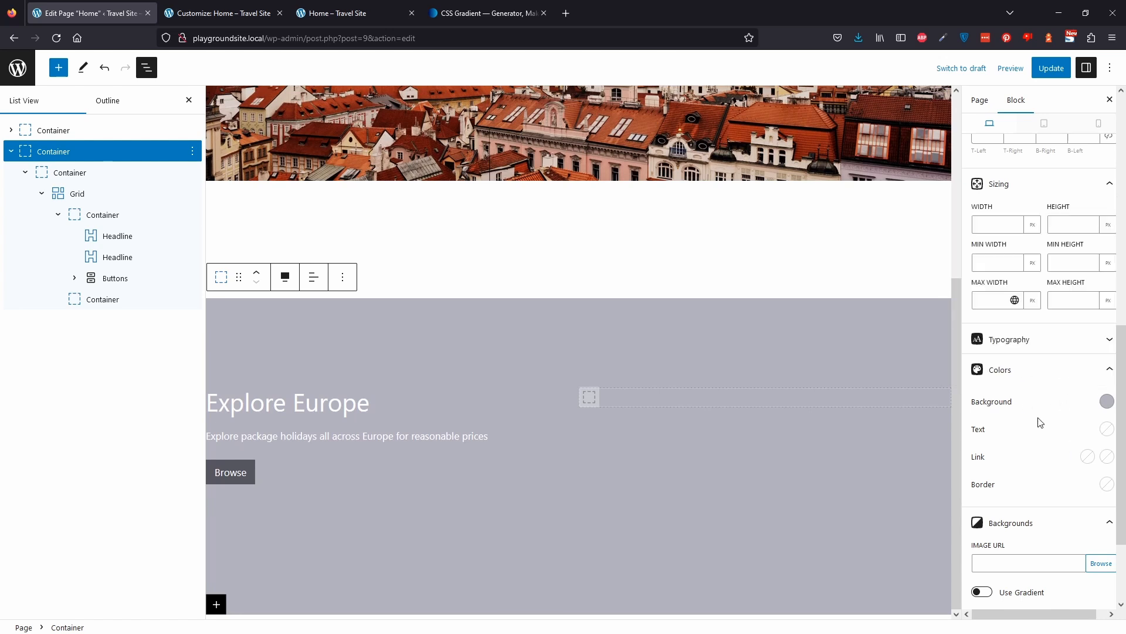
# Delete the page-hero additional CSS class from the duplicated hero container.
pyautogui.scroll(-2, 1042, 422)
pyautogui.click(1041, 594)
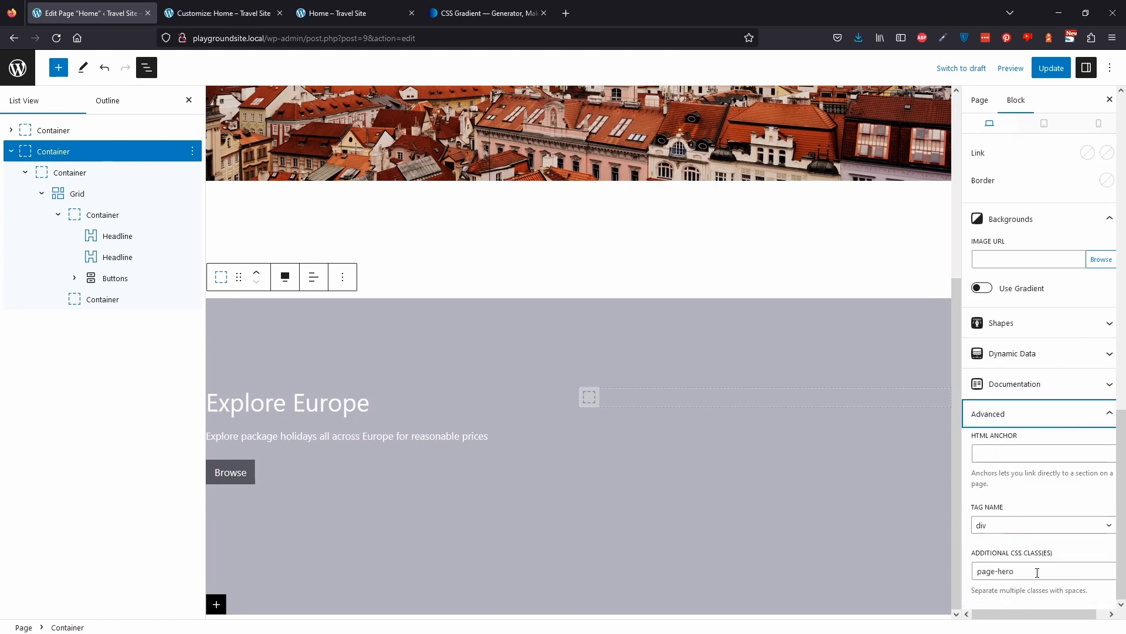
pyautogui.click(1036, 573)
pyautogui.moveTo(1036, 572); pyautogui.dragTo(845, 556)
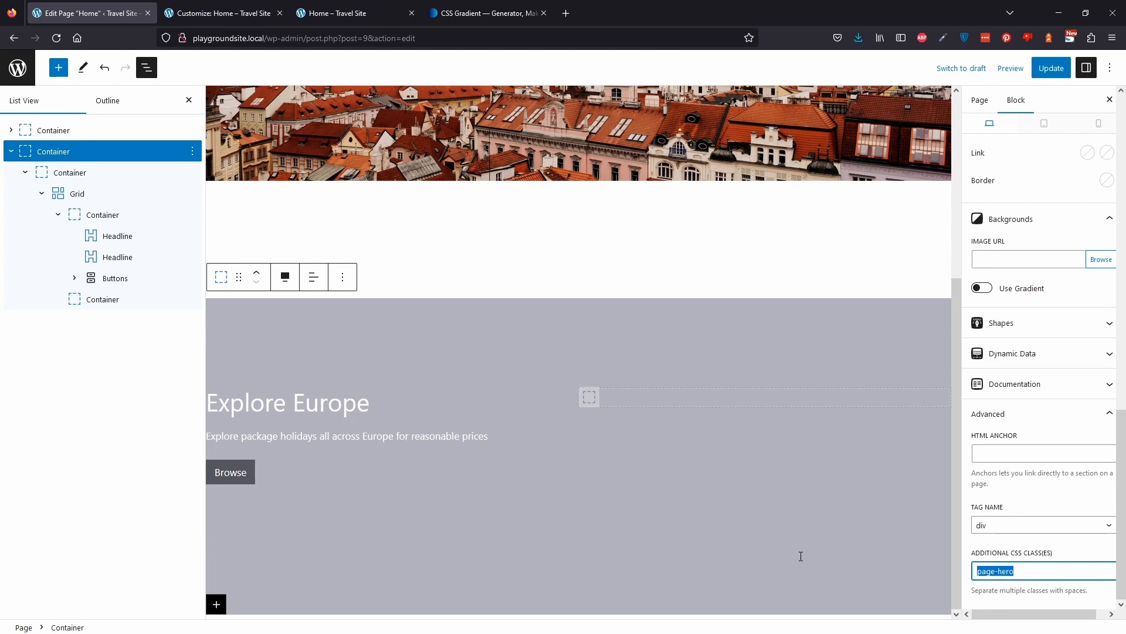
pyautogui.press('BackSpace')
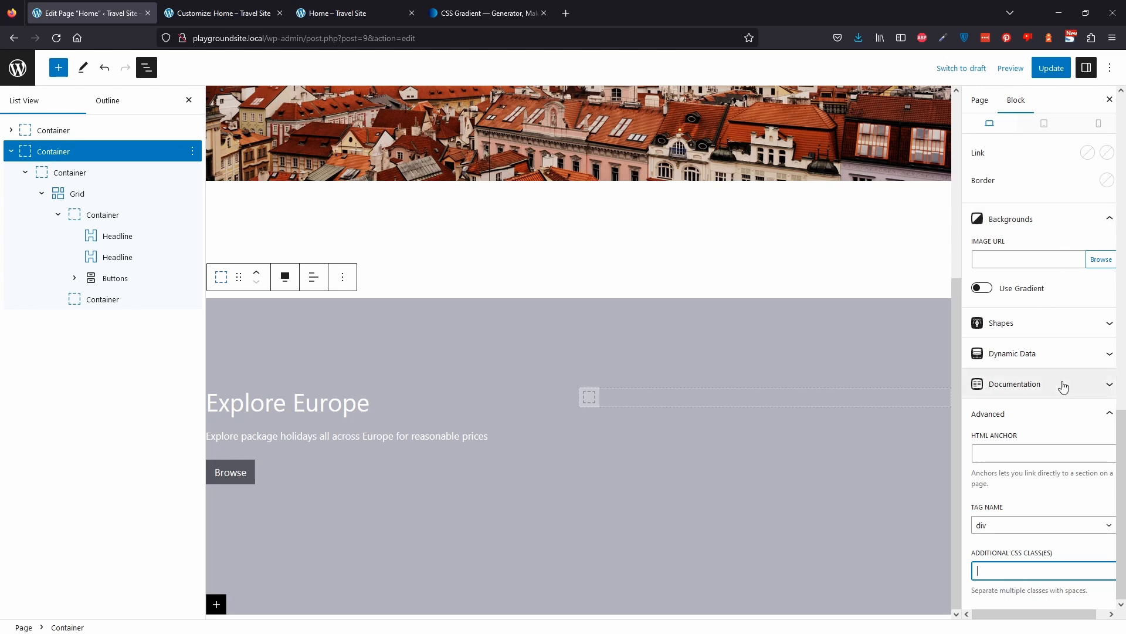
# Insert an Image block in the grid's second container and choose the Prague photo from the media library.
pyautogui.scroll(5, 1065, 404)
pyautogui.click(779, 401)
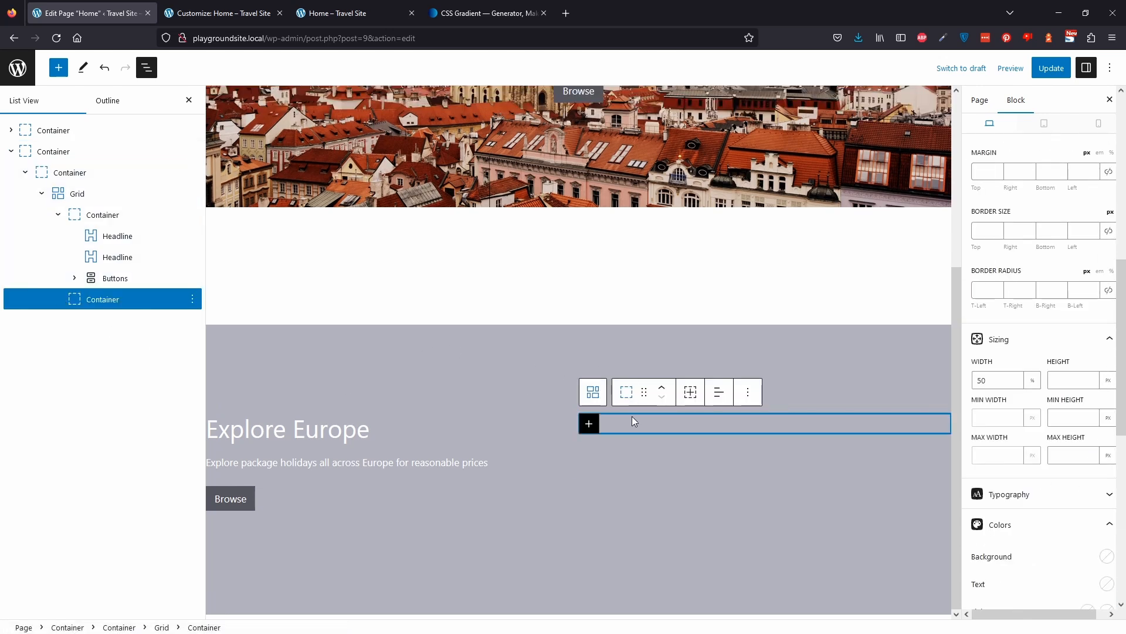
pyautogui.click(589, 425)
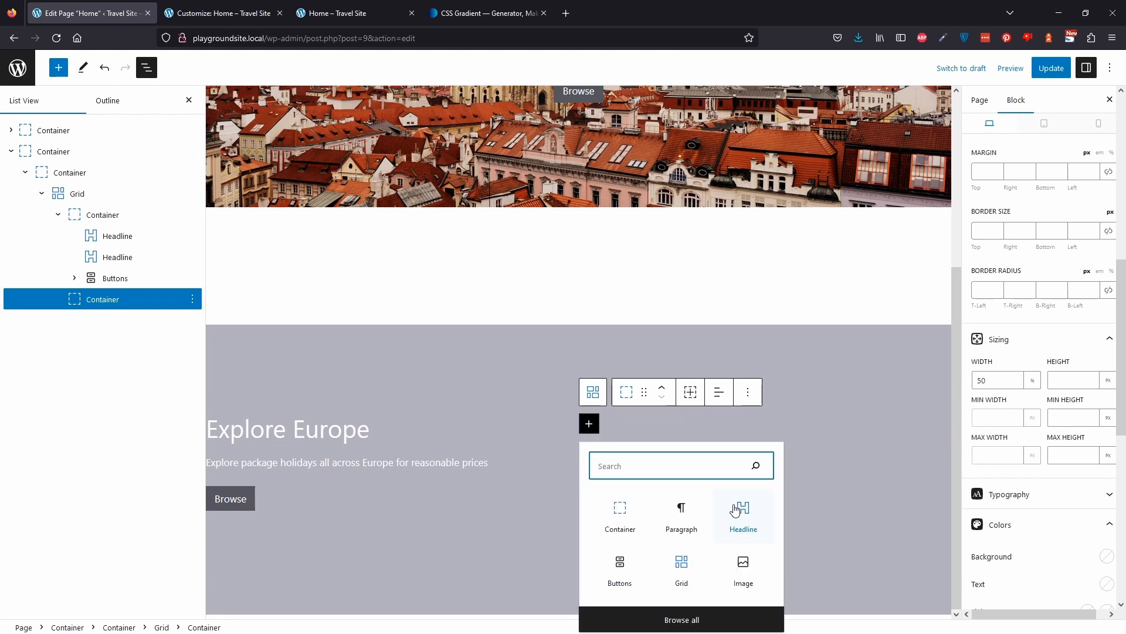
pyautogui.write('image')
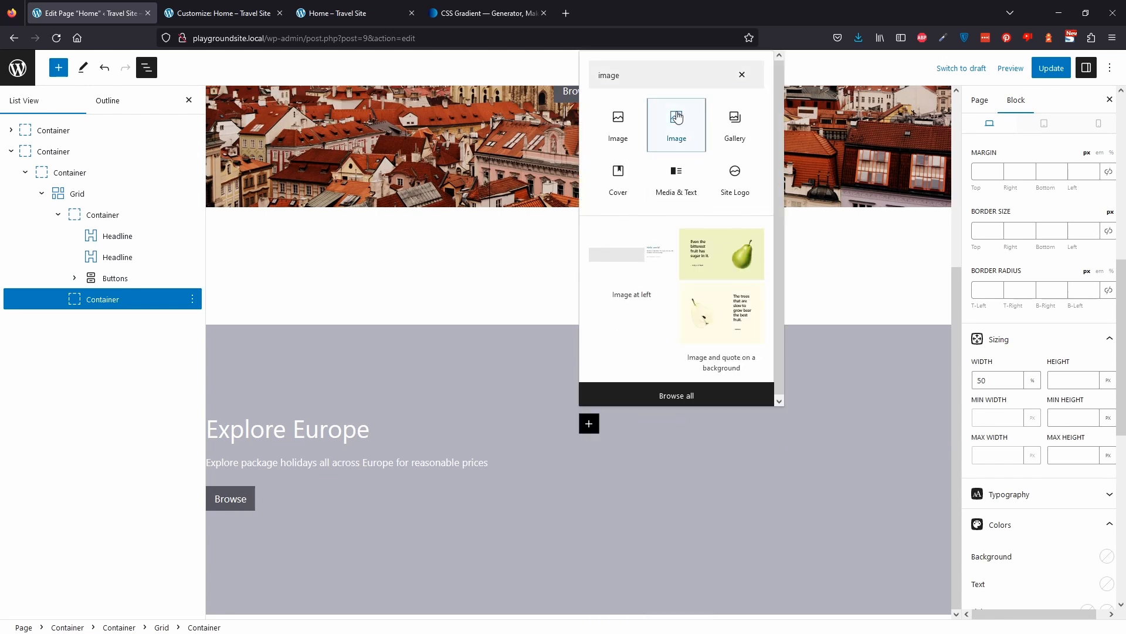
pyautogui.click(677, 117)
pyautogui.click(672, 500)
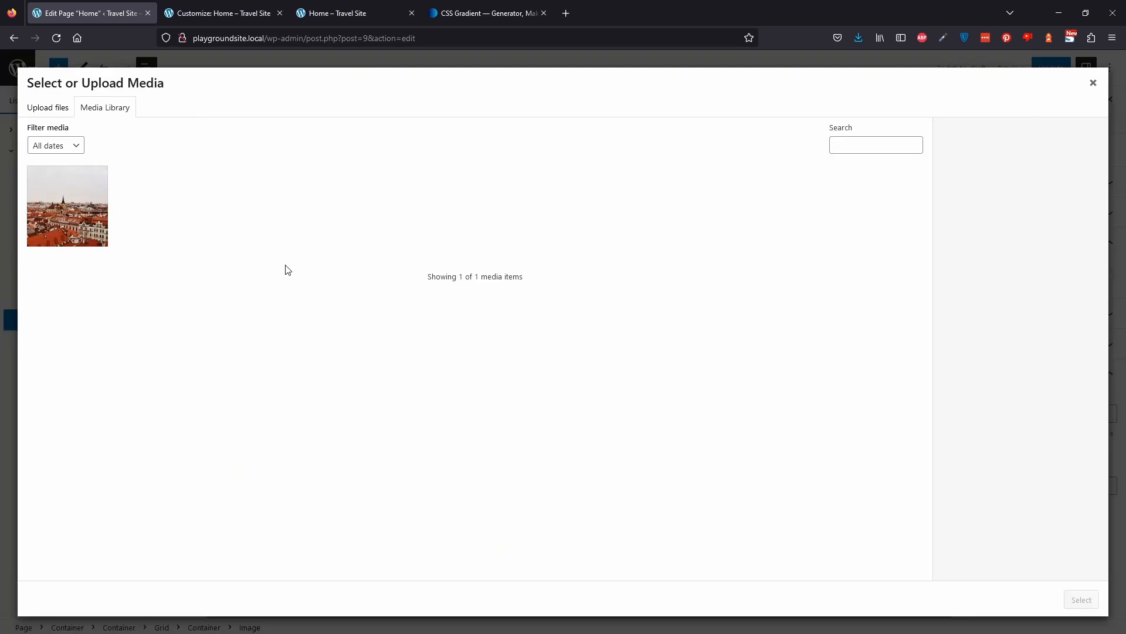
pyautogui.click(100, 222)
pyautogui.click(1081, 599)
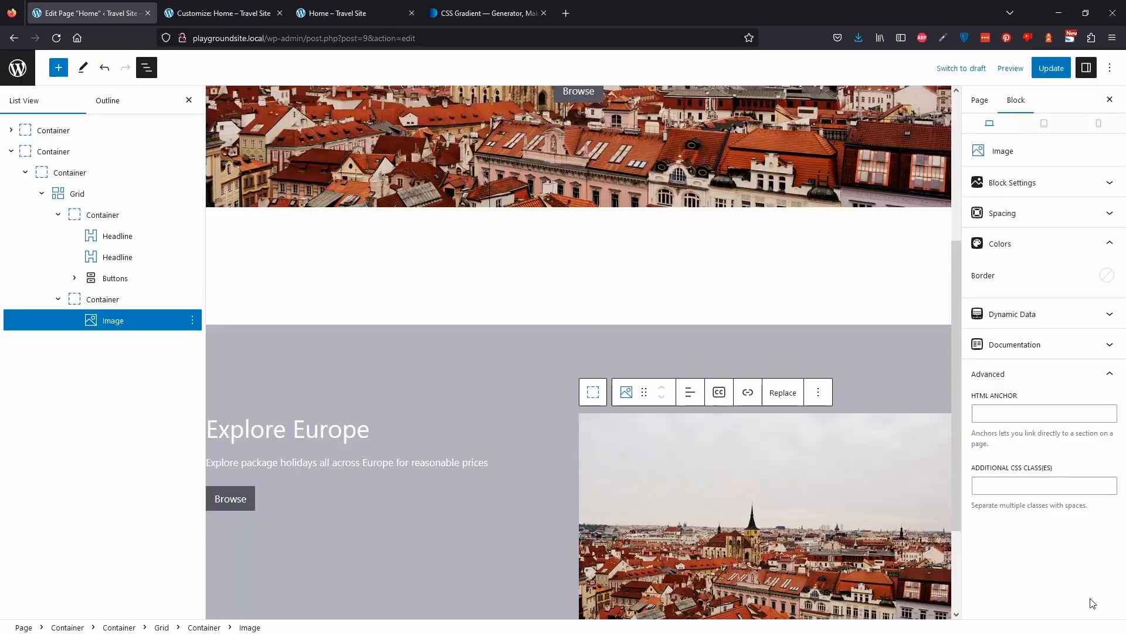
# Update the page and reload the front-end Home page preview in its browser tab.
pyautogui.scroll(-2, 751, 463)
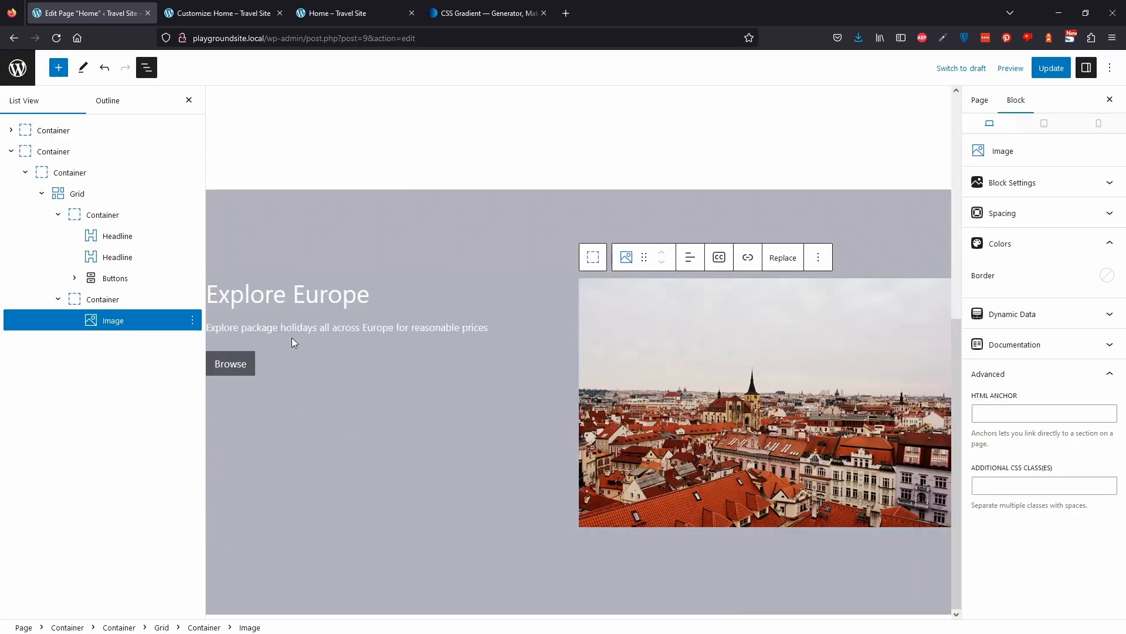
pyautogui.click(1041, 74)
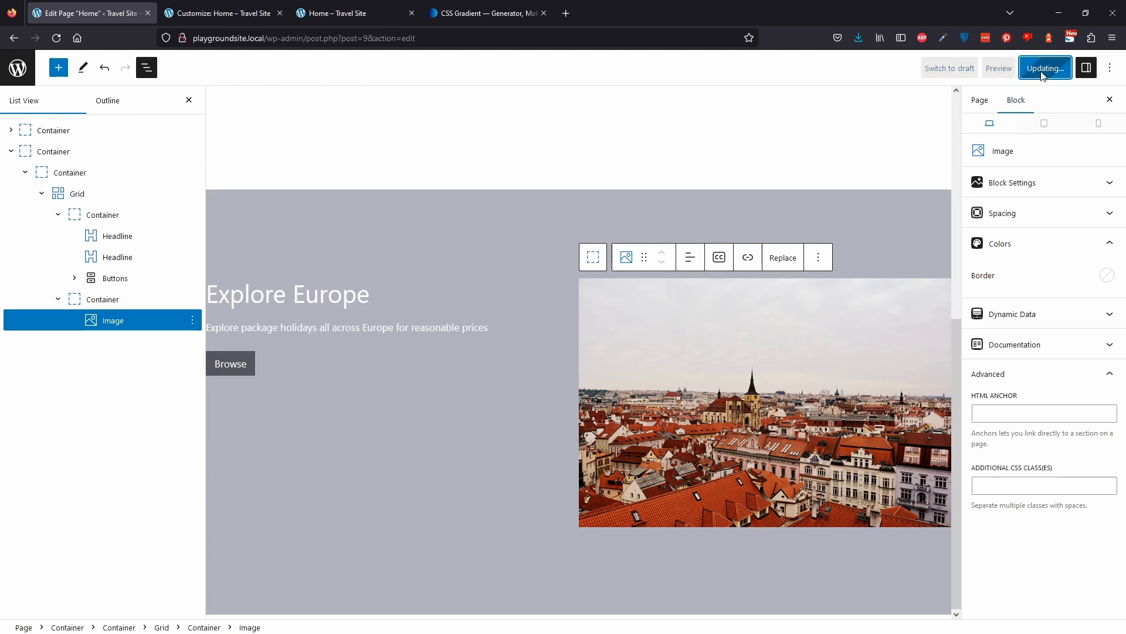
pyautogui.click(347, 11)
pyautogui.click(56, 38)
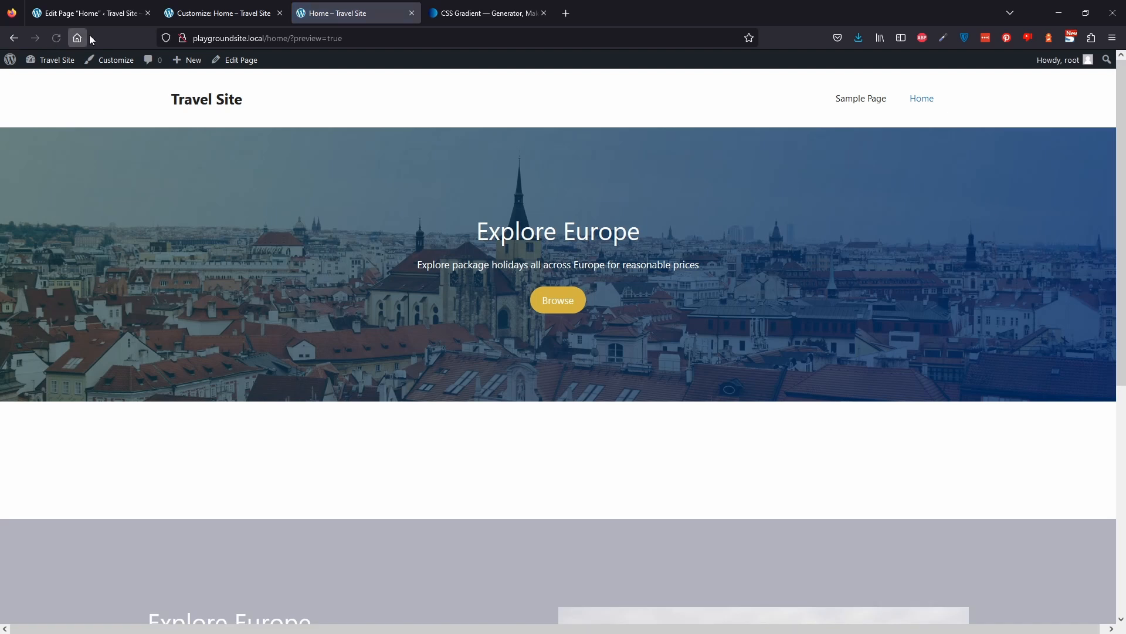
# Scroll through the front-end Home page to compare the original and duplicated hero sections.
pyautogui.scroll(-6, 352, 243)
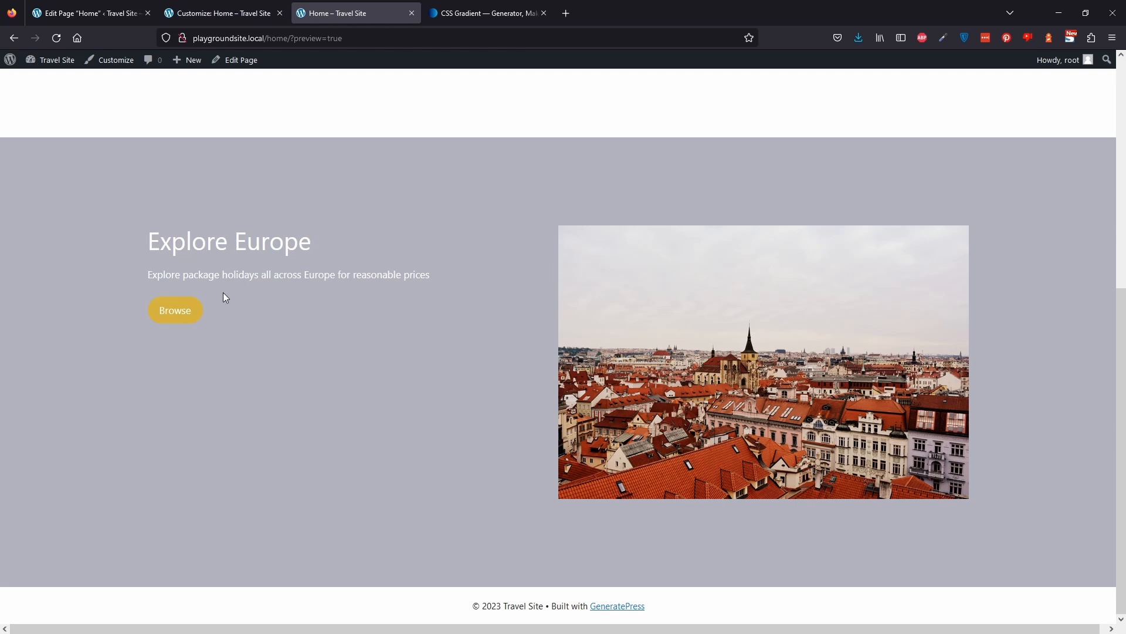
pyautogui.scroll(1, 235, 384)
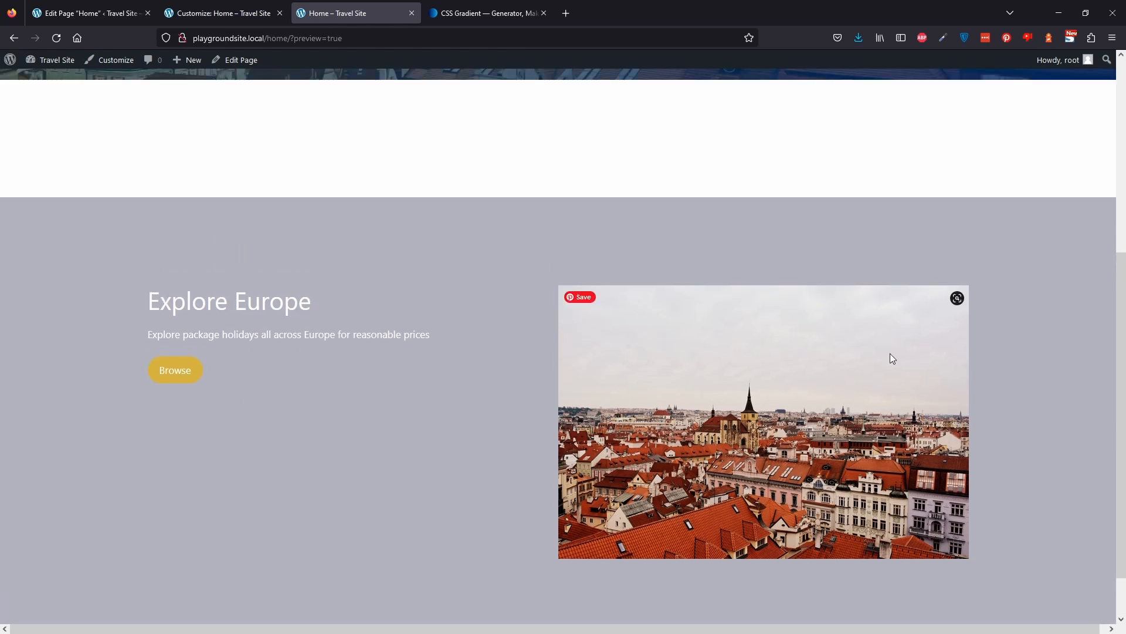
pyautogui.scroll(5, 889, 359)
pyautogui.scroll(-1, 931, 418)
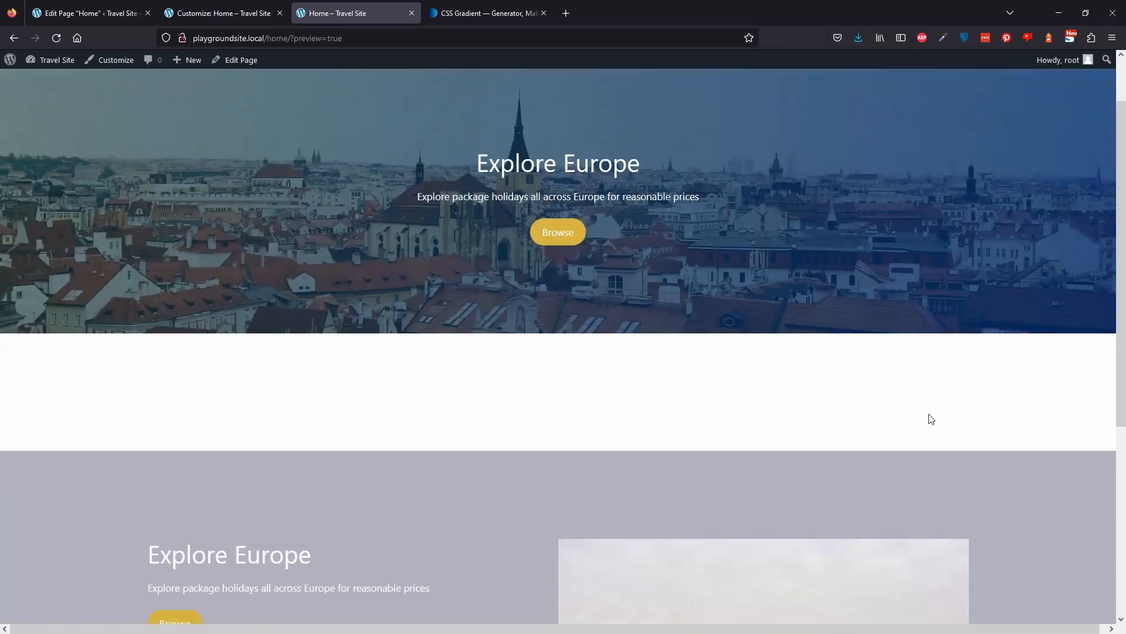
pyautogui.scroll(-5, 931, 418)
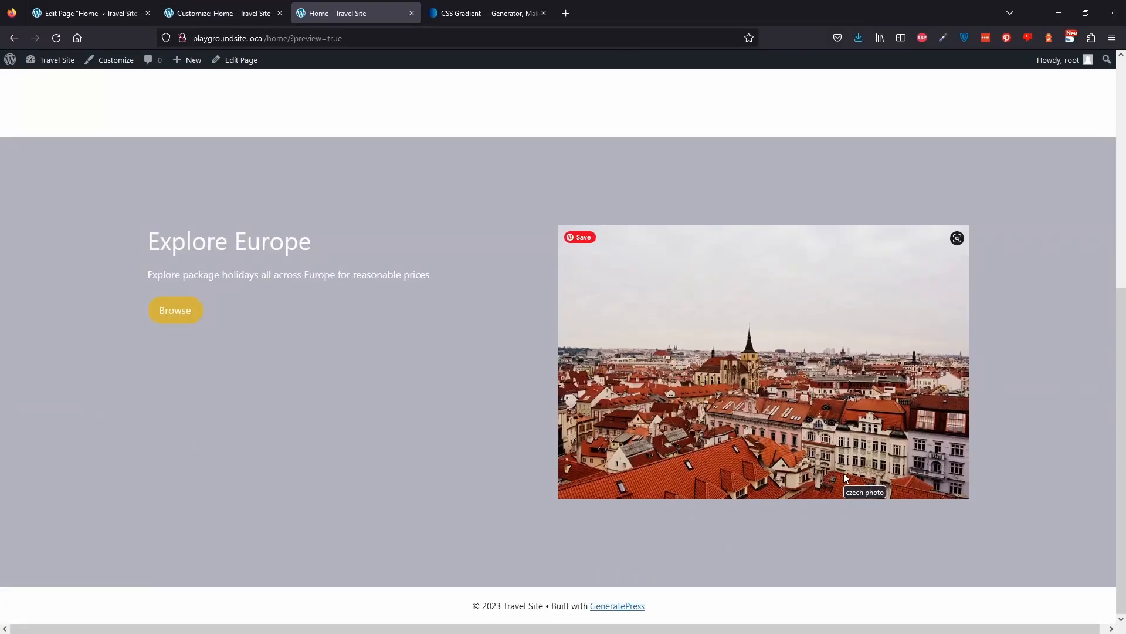
pyautogui.scroll(2, 397, 298)
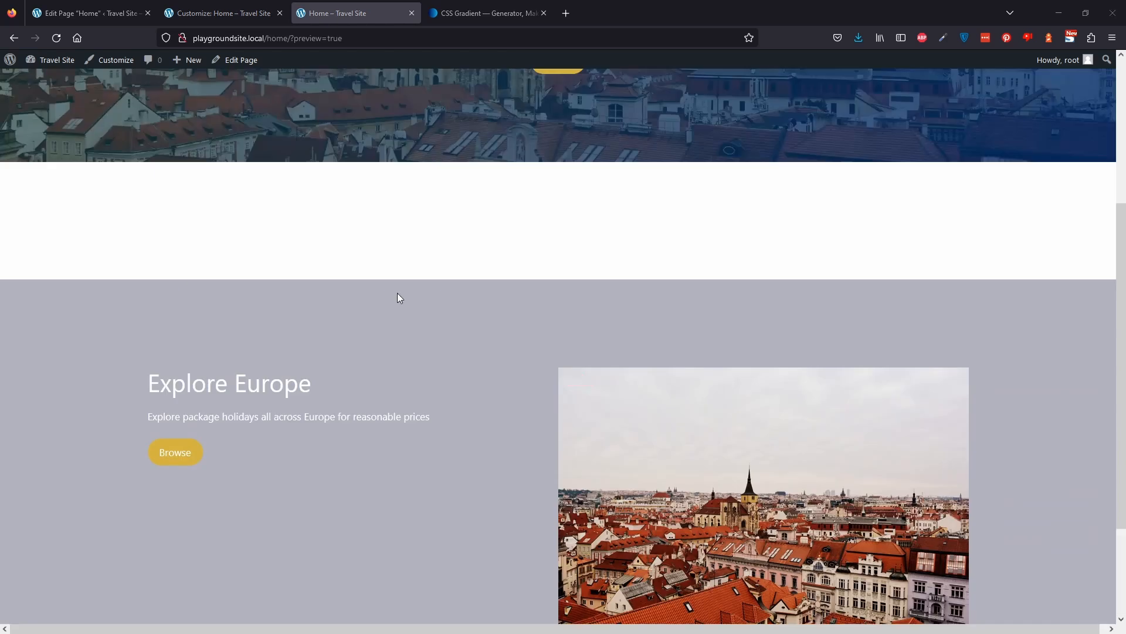
pyautogui.scroll(-2, 397, 295)
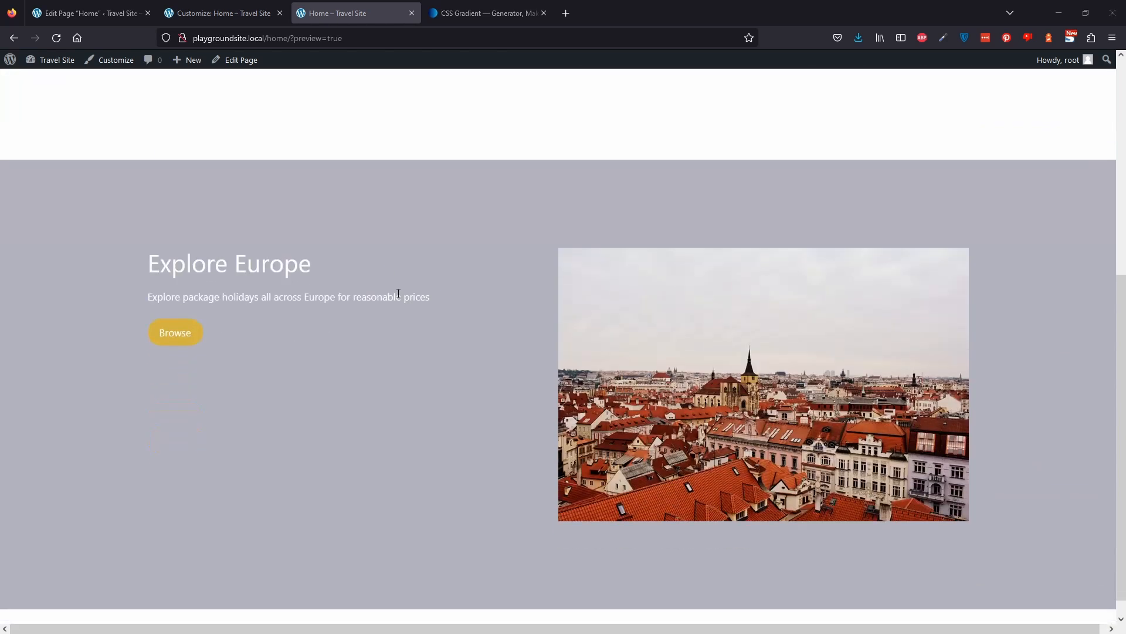
pyautogui.scroll(3, 405, 334)
pyautogui.scroll(3, 414, 378)
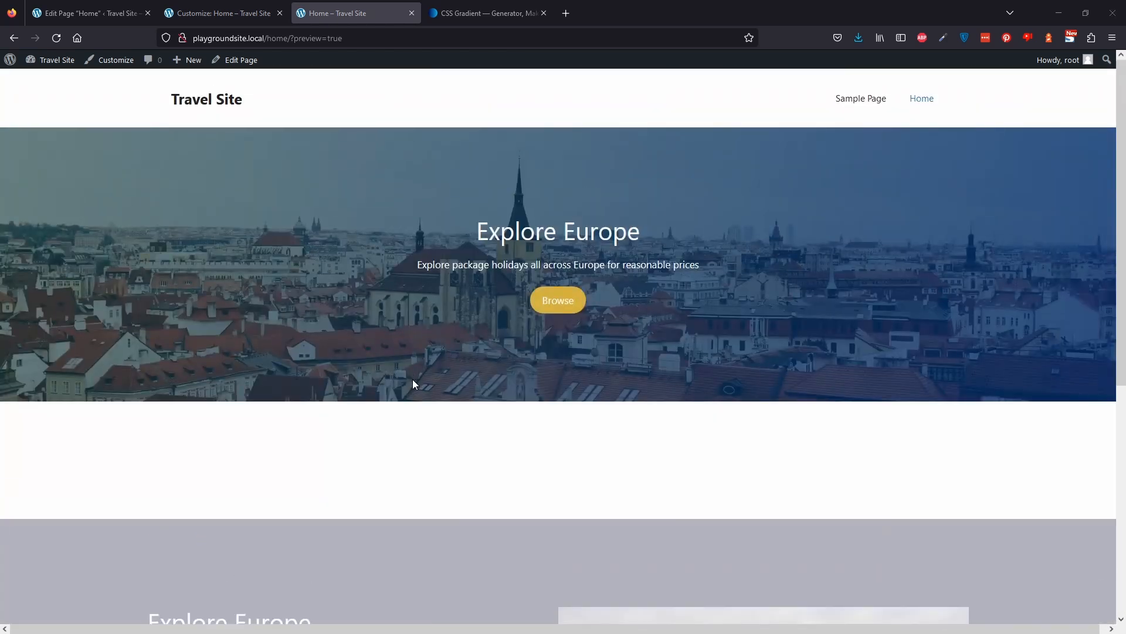
pyautogui.scroll(-3, 443, 344)
pyautogui.scroll(-2, 443, 346)
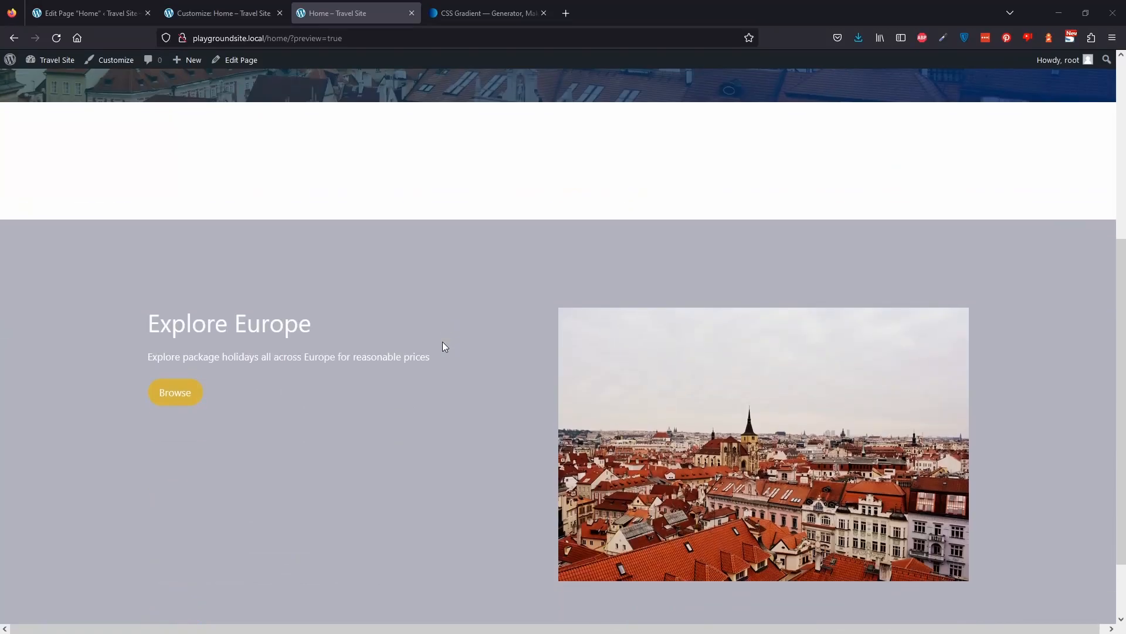
pyautogui.scroll(-2, 443, 346)
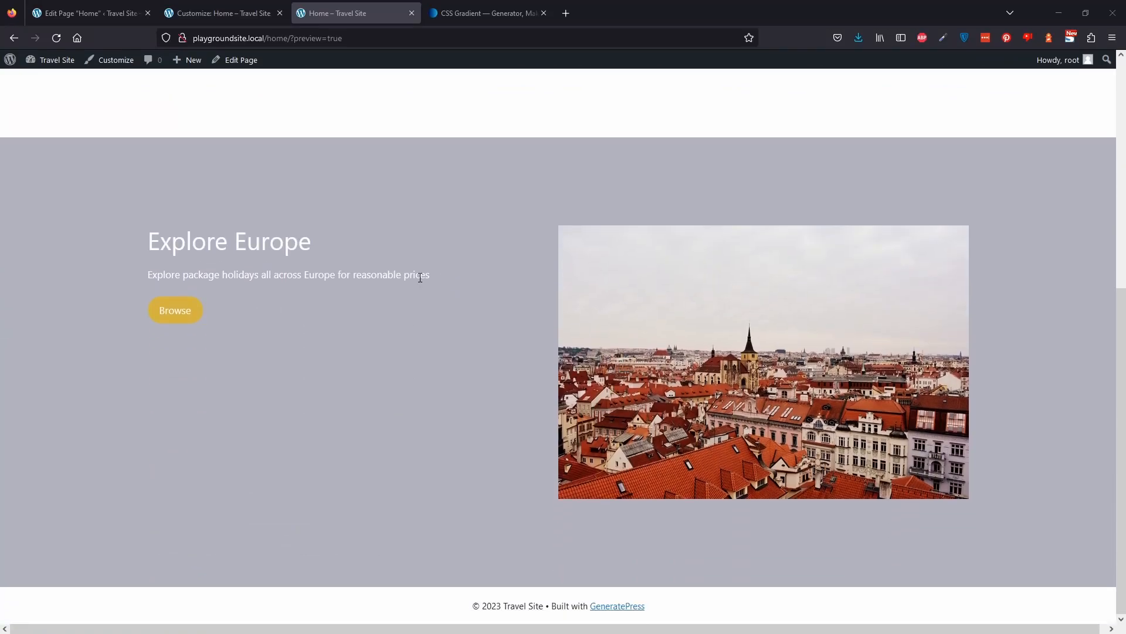
pyautogui.scroll(4, 391, 406)
pyautogui.scroll(3, 391, 407)
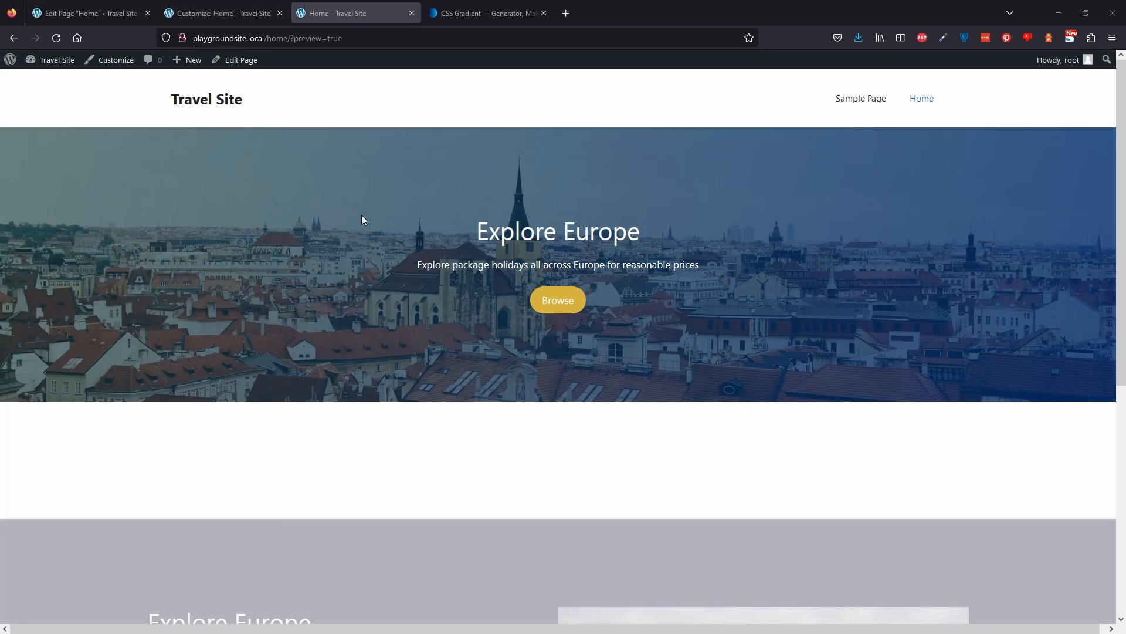
pyautogui.scroll(-3, 361, 214)
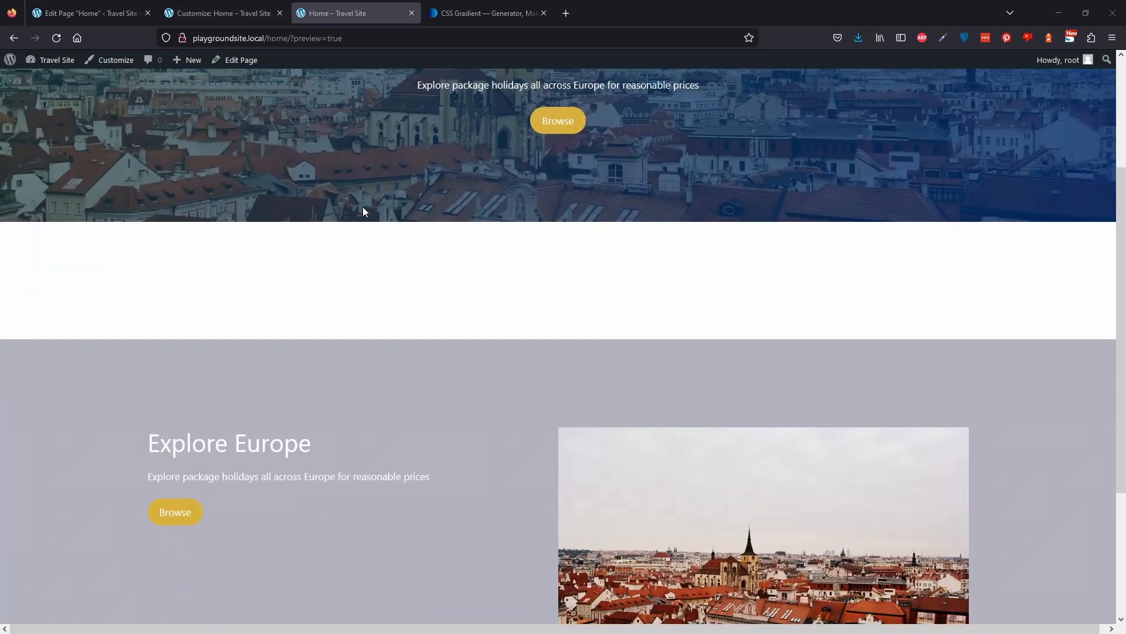